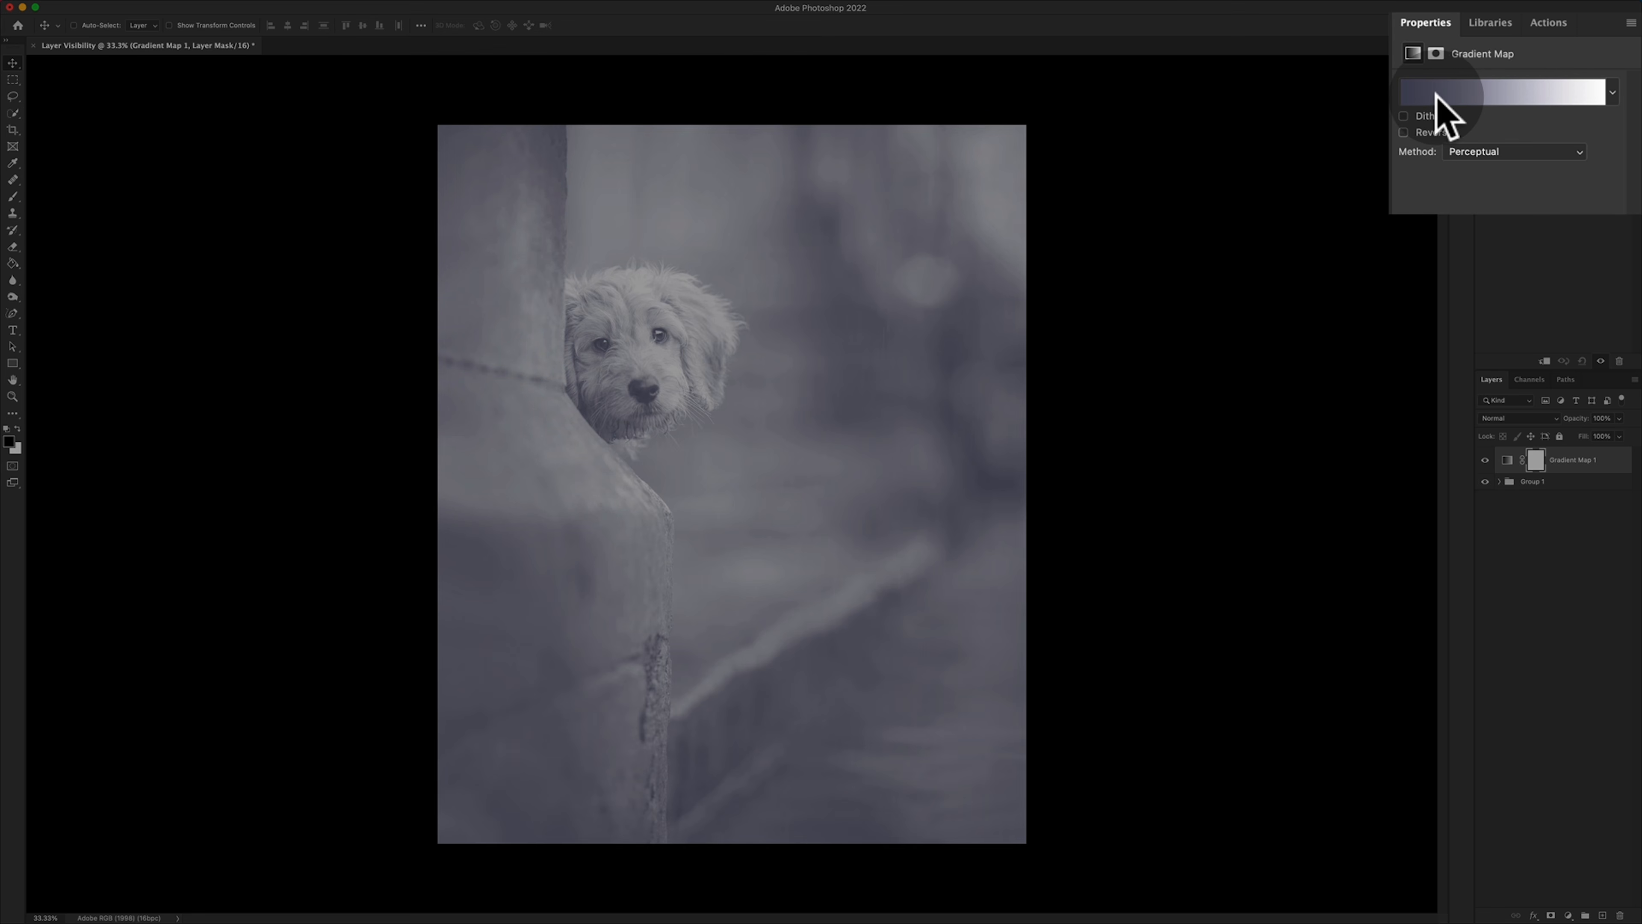
# Open the gradient map's gradient for editing and set its darkest stop to deep navy, #101127.
pyautogui.click(1454, 90)
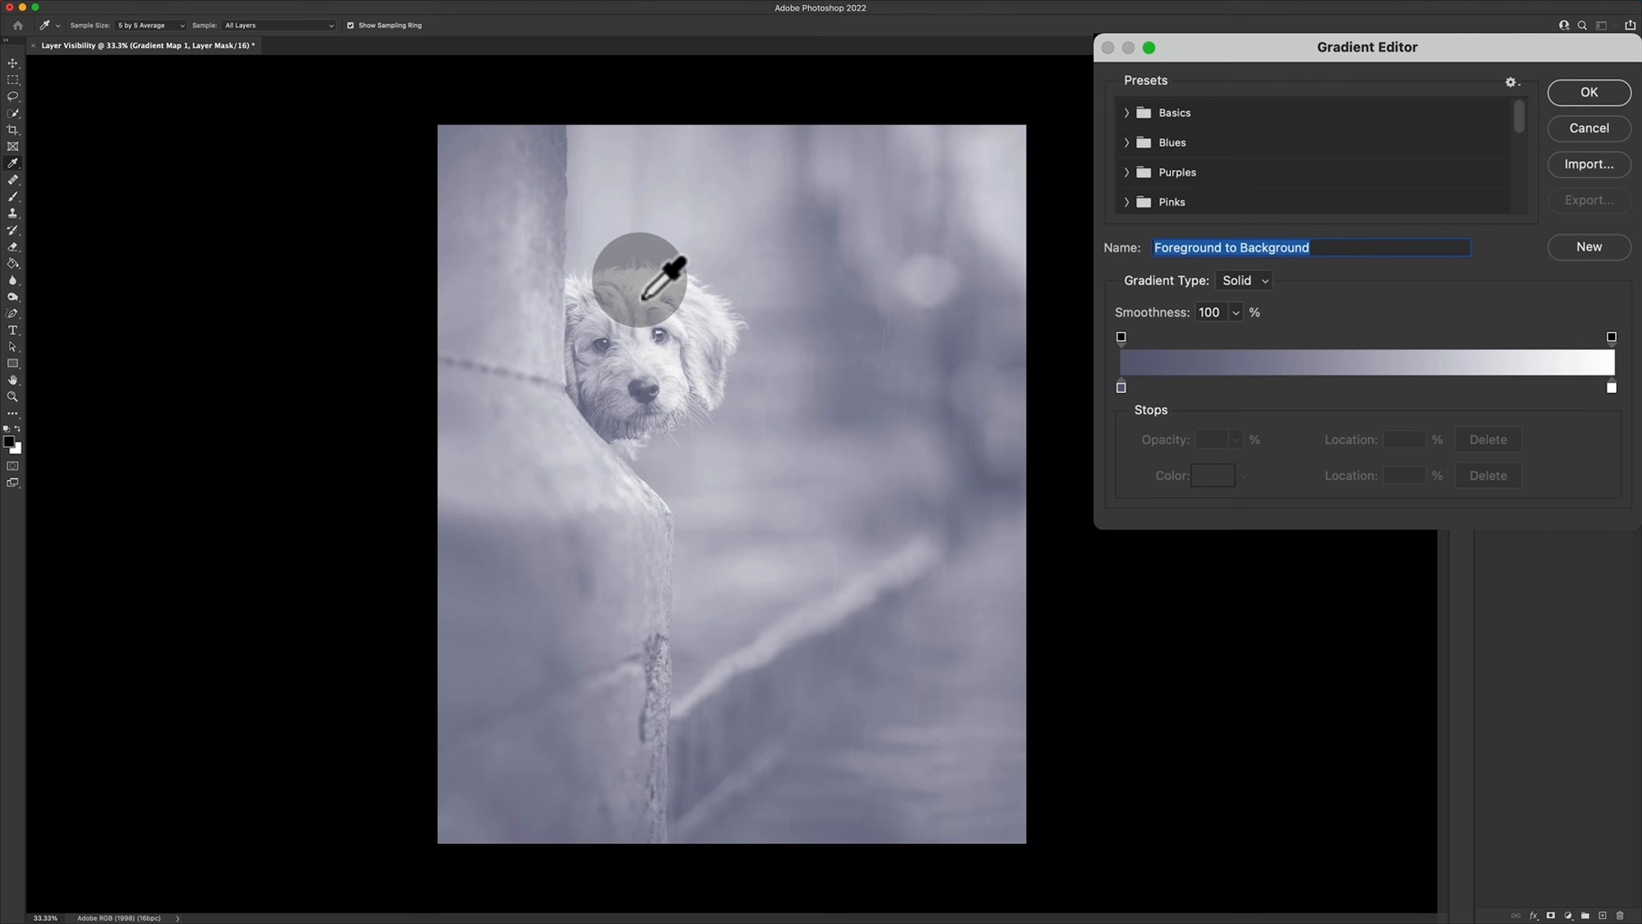
pyautogui.moveTo(643, 297); pyautogui.dragTo(634, 416)
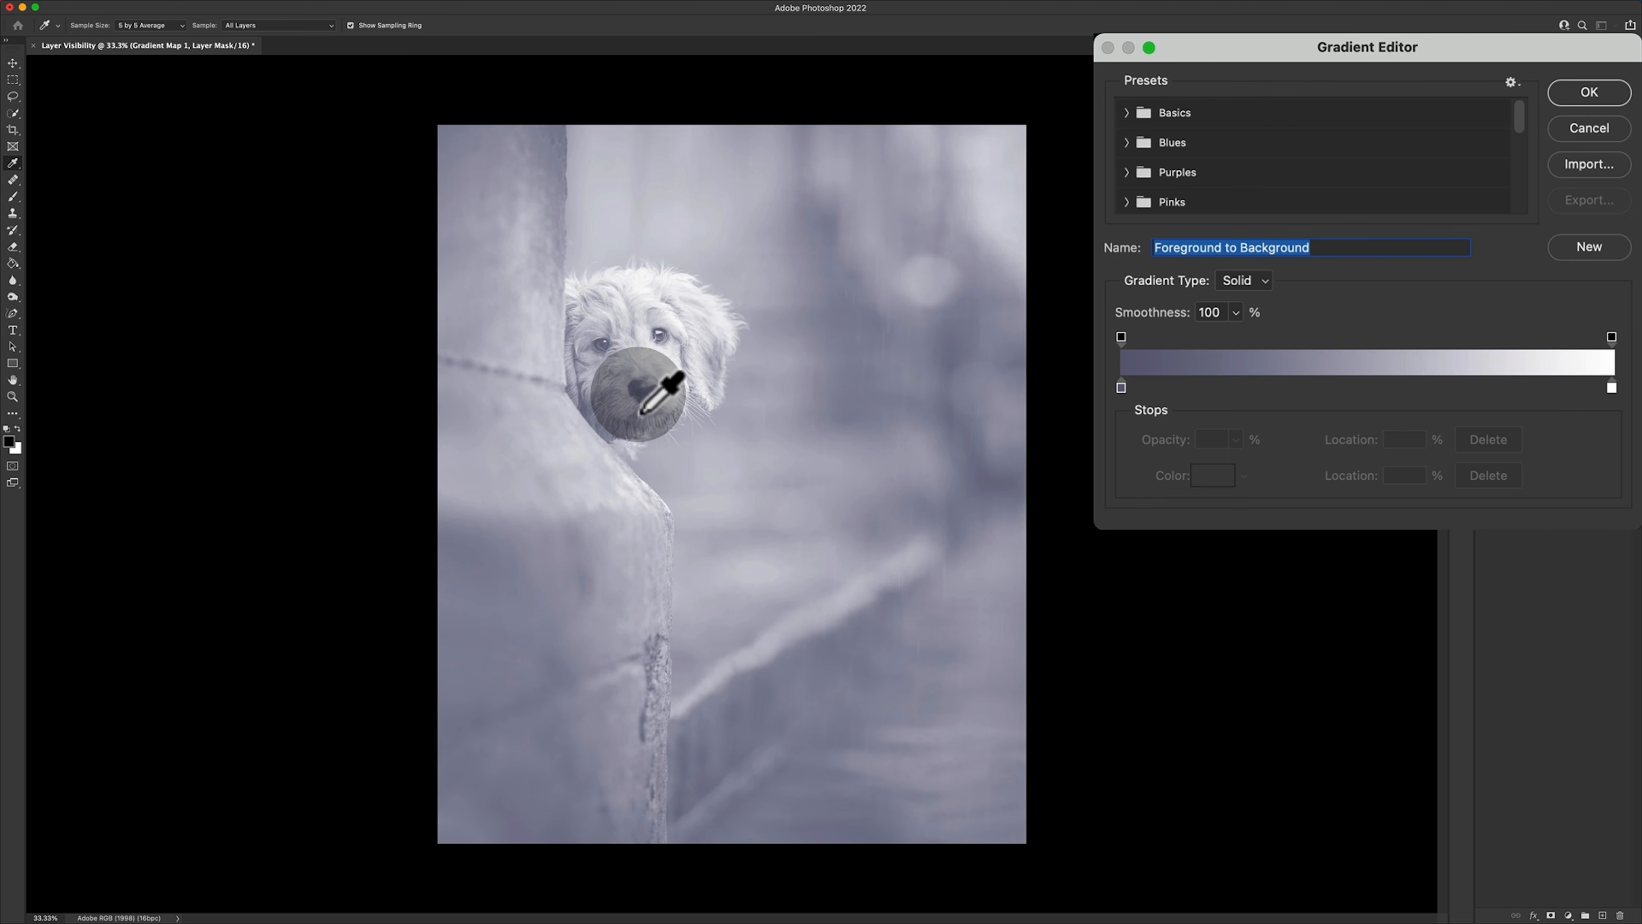
pyautogui.moveTo(639, 413); pyautogui.dragTo(639, 414)
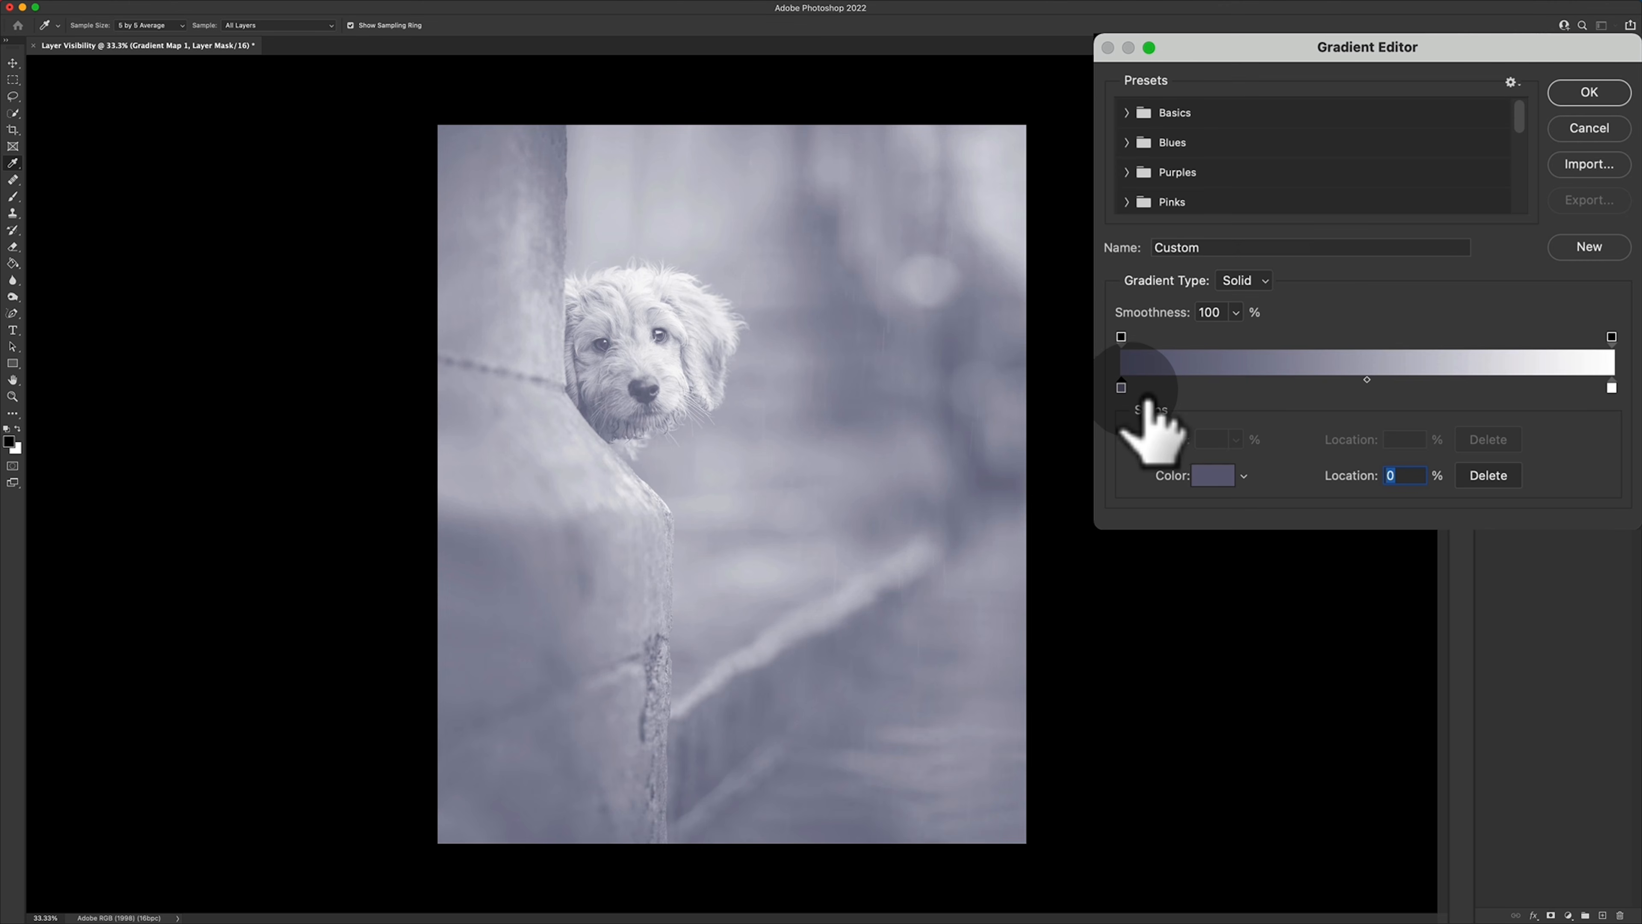
pyautogui.click(1219, 479)
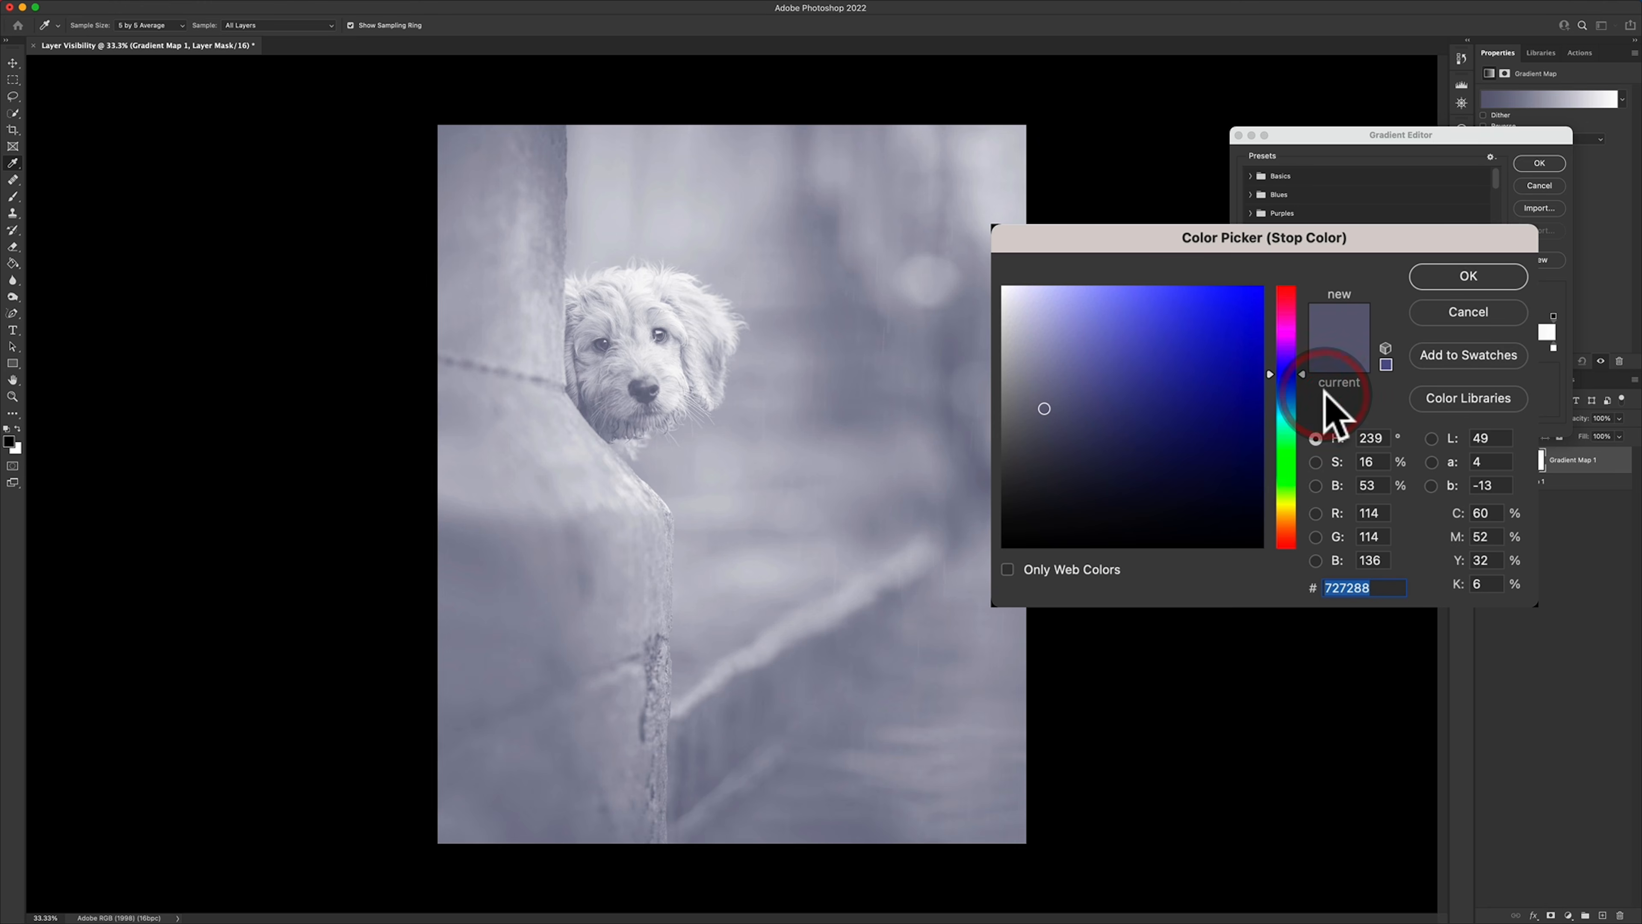
pyautogui.moveTo(1273, 236); pyautogui.dragTo(1274, 240)
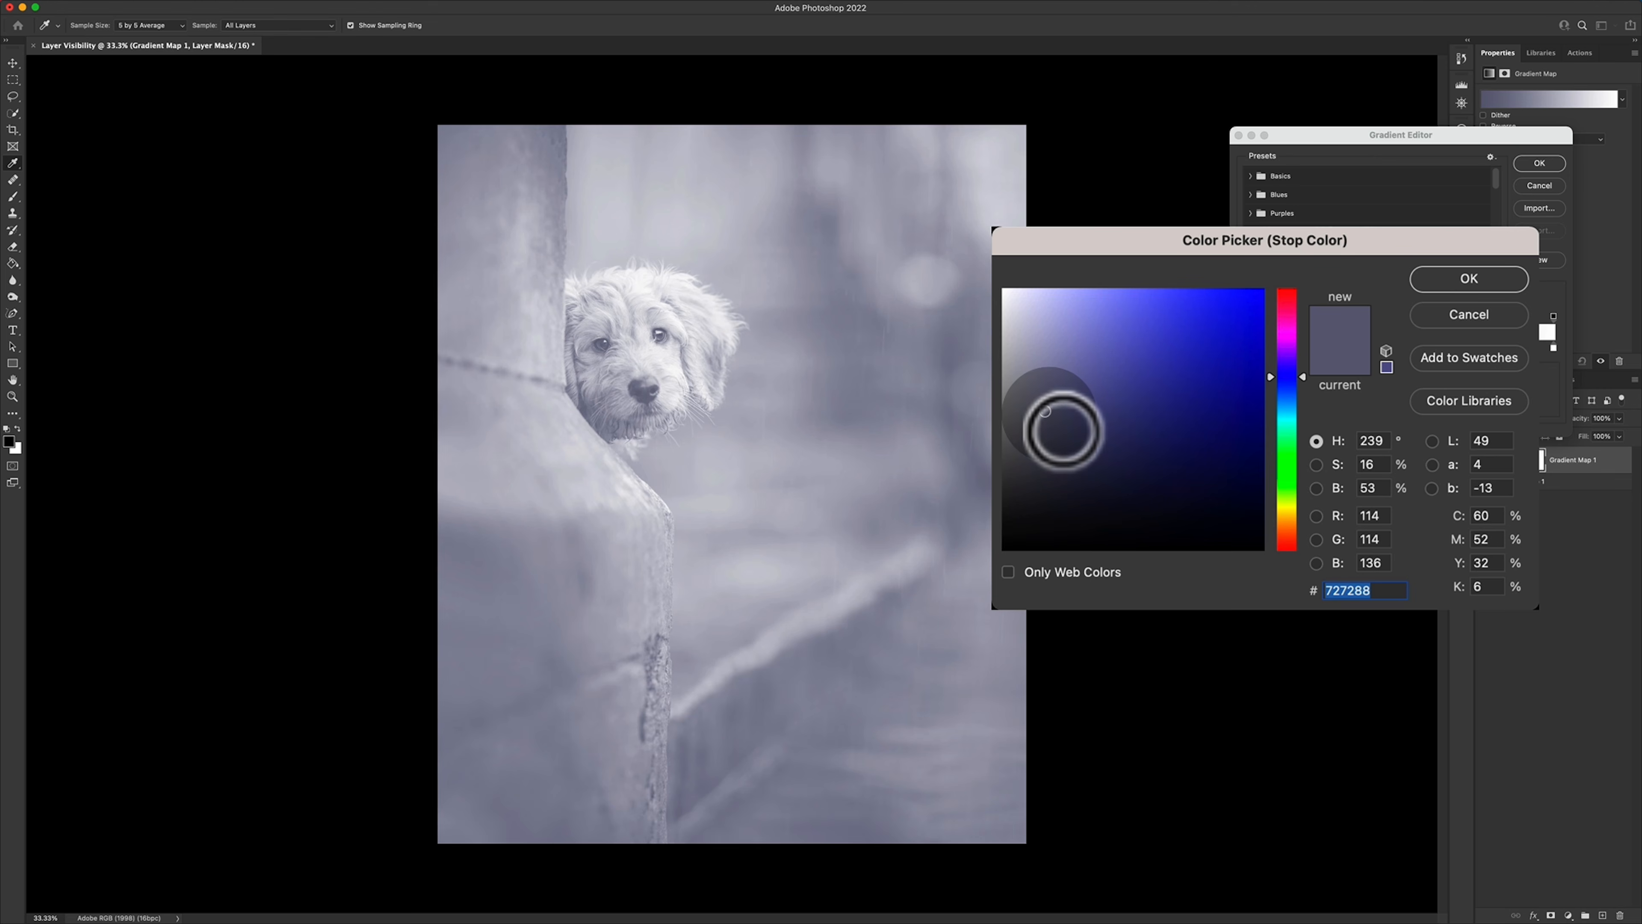
pyautogui.moveTo(1068, 438); pyautogui.dragTo(1154, 499)
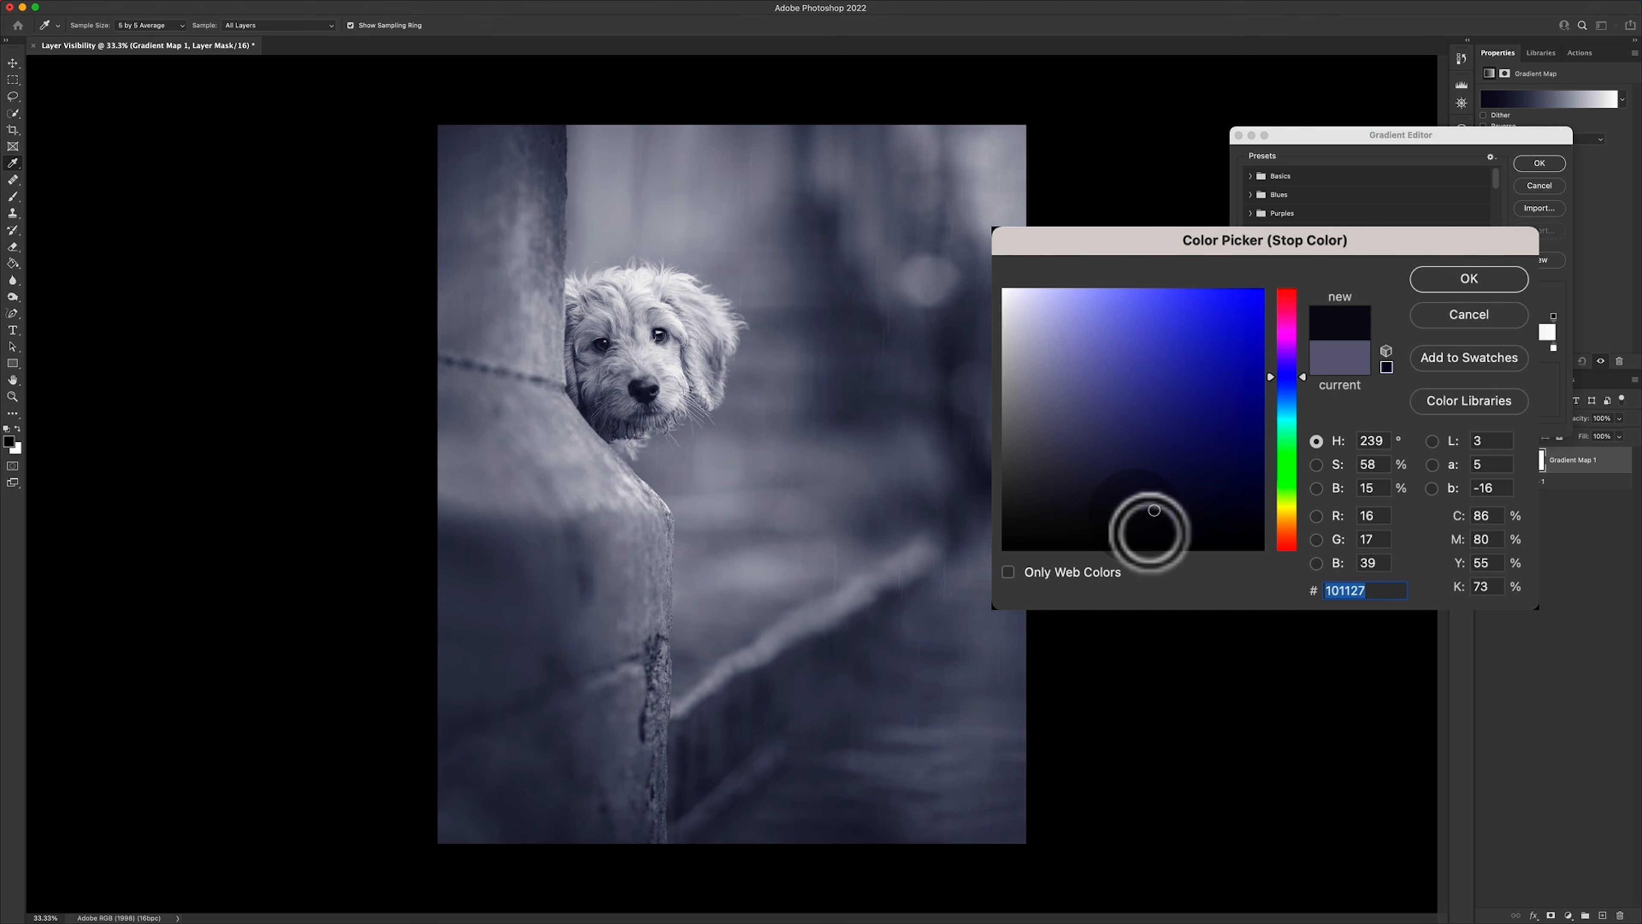
pyautogui.click(1458, 279)
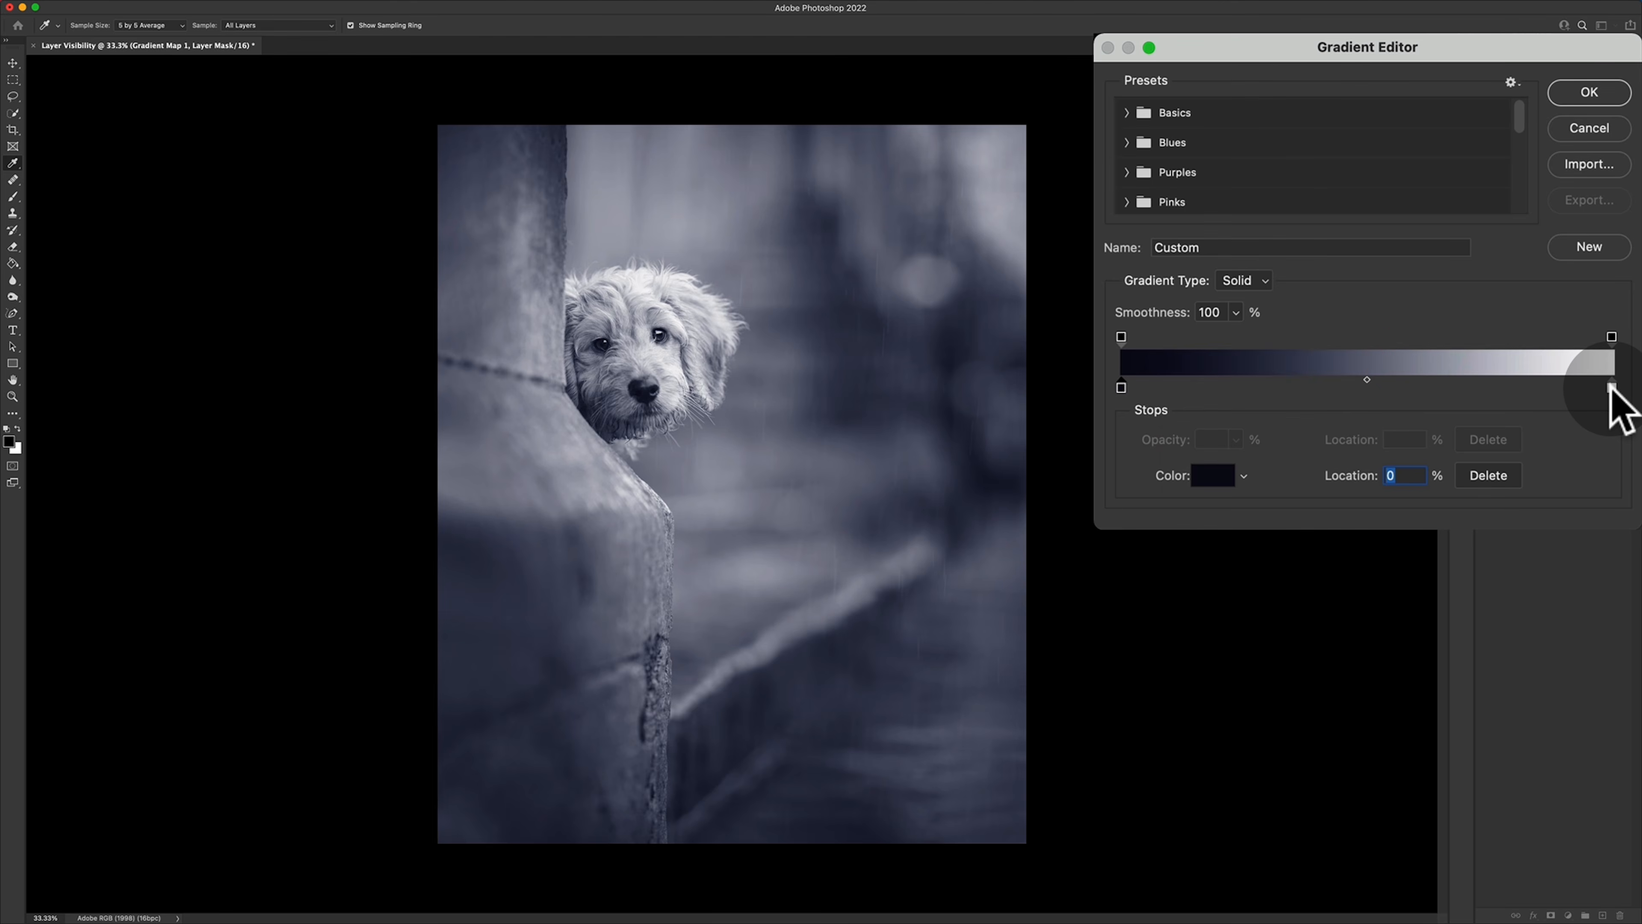
# Set the gradient's white stop at 100% to a pale warm cream, #faf0d1.
pyautogui.click(1215, 476)
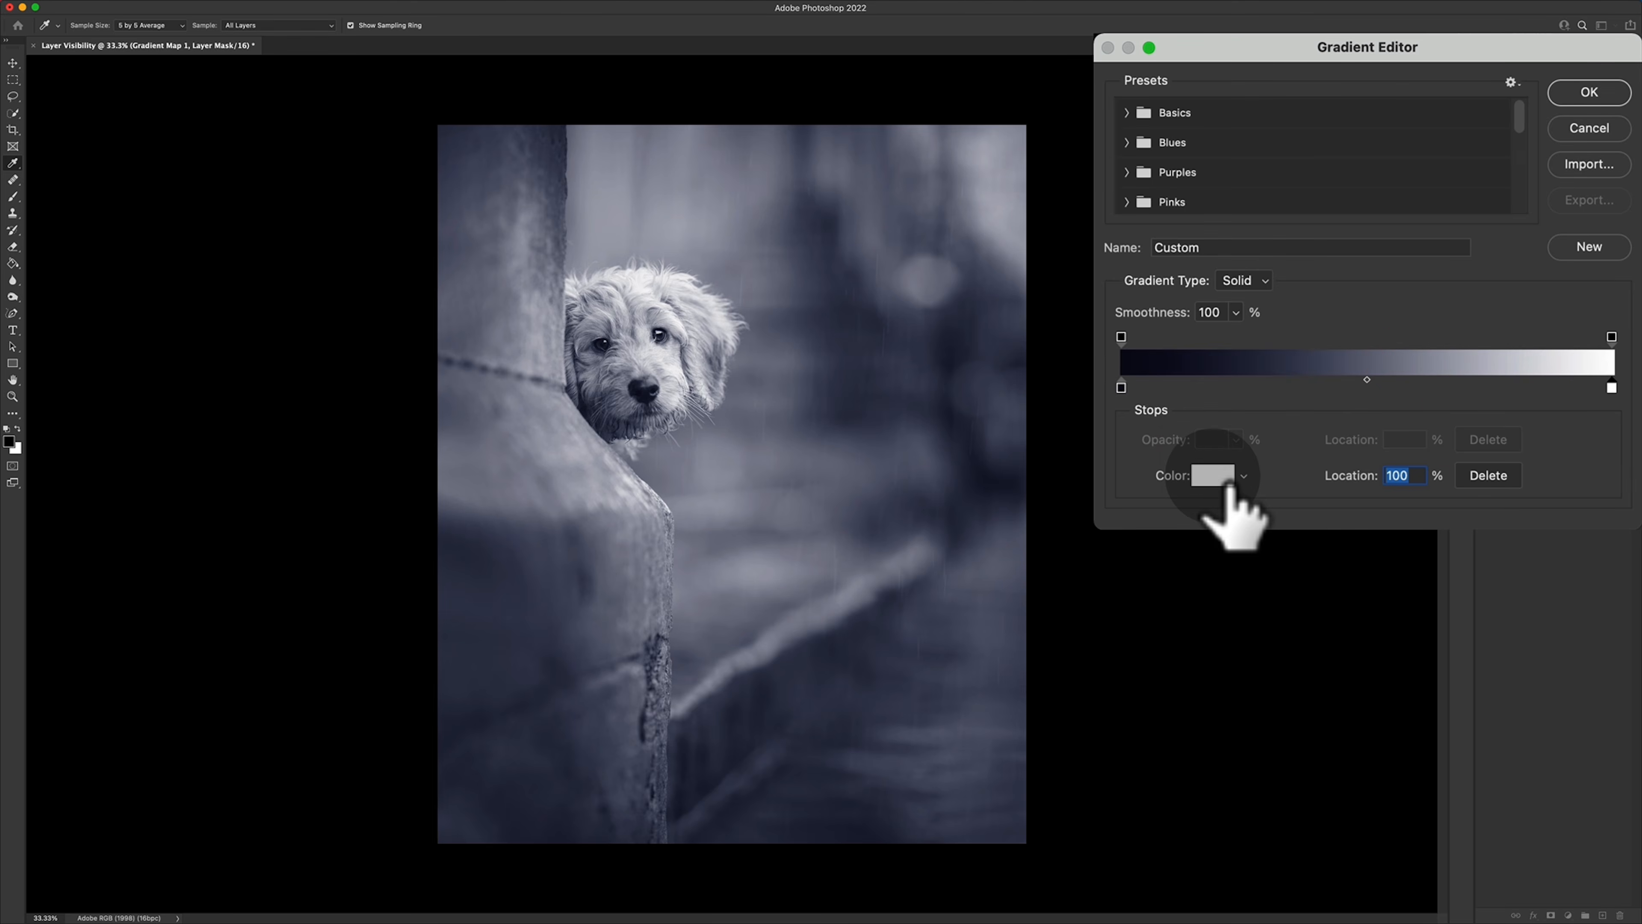
pyautogui.moveTo(1288, 546); pyautogui.dragTo(1283, 516)
pyautogui.moveTo(1077, 315)
pyautogui.mouseDown()
pyautogui.moveTo(1100, 316)
pyautogui.moveTo(1070, 295)
pyautogui.mouseUp()
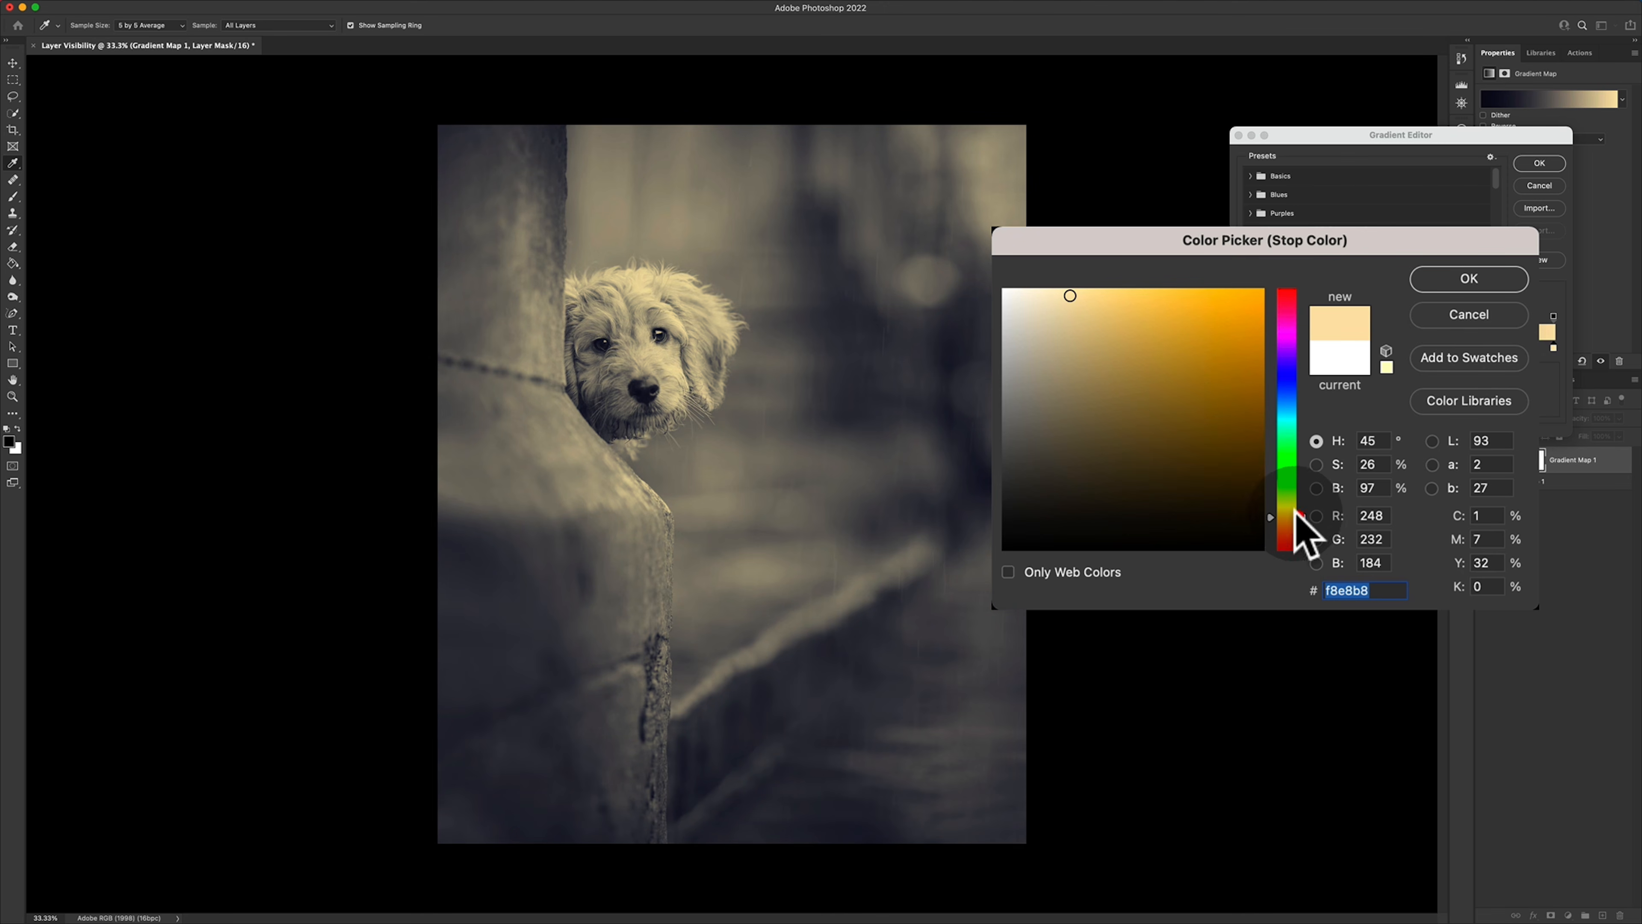
pyautogui.click(1110, 319)
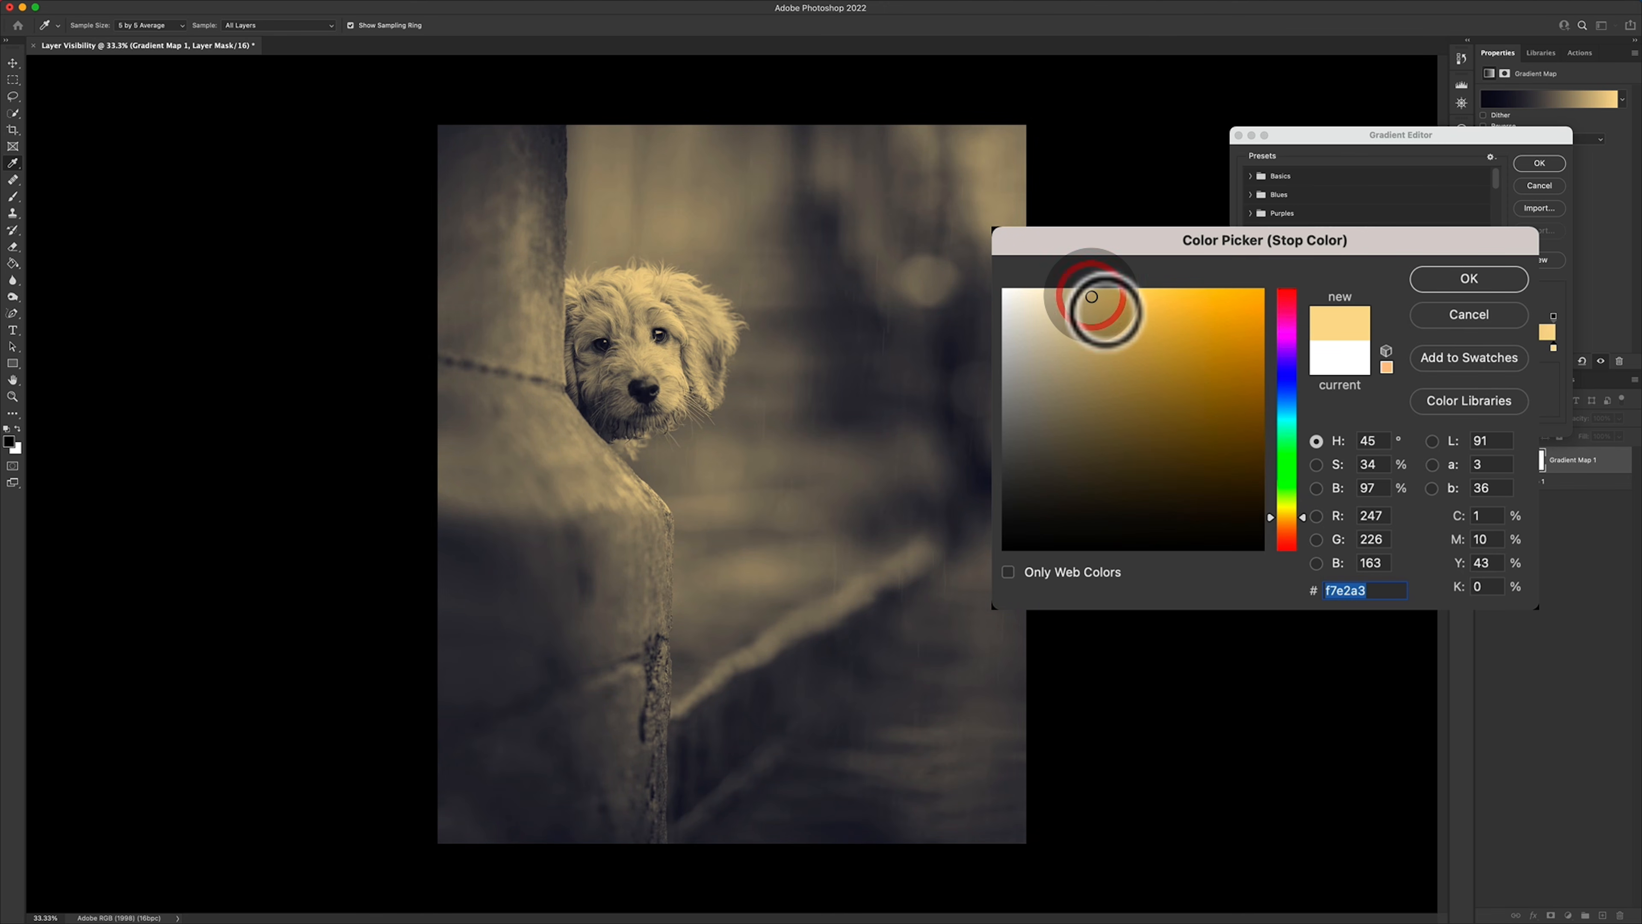
pyautogui.click(1465, 281)
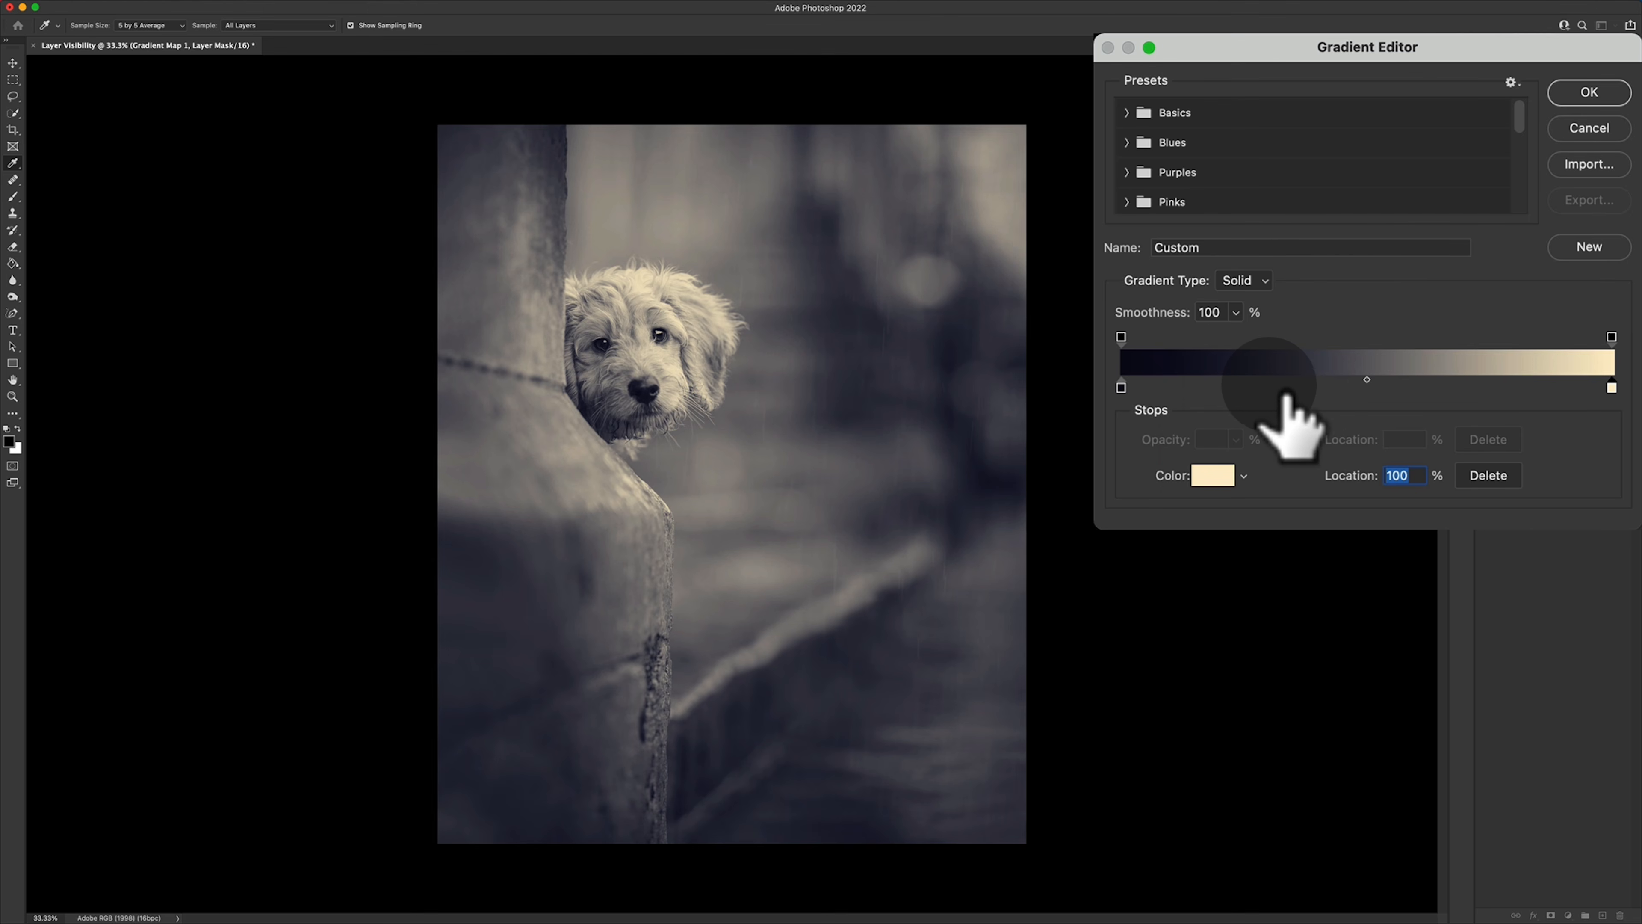
# Add a colour stop at 31% in the gradient's shadow range and set it to muted dark blue, #3a3d47.
pyautogui.click(1272, 386)
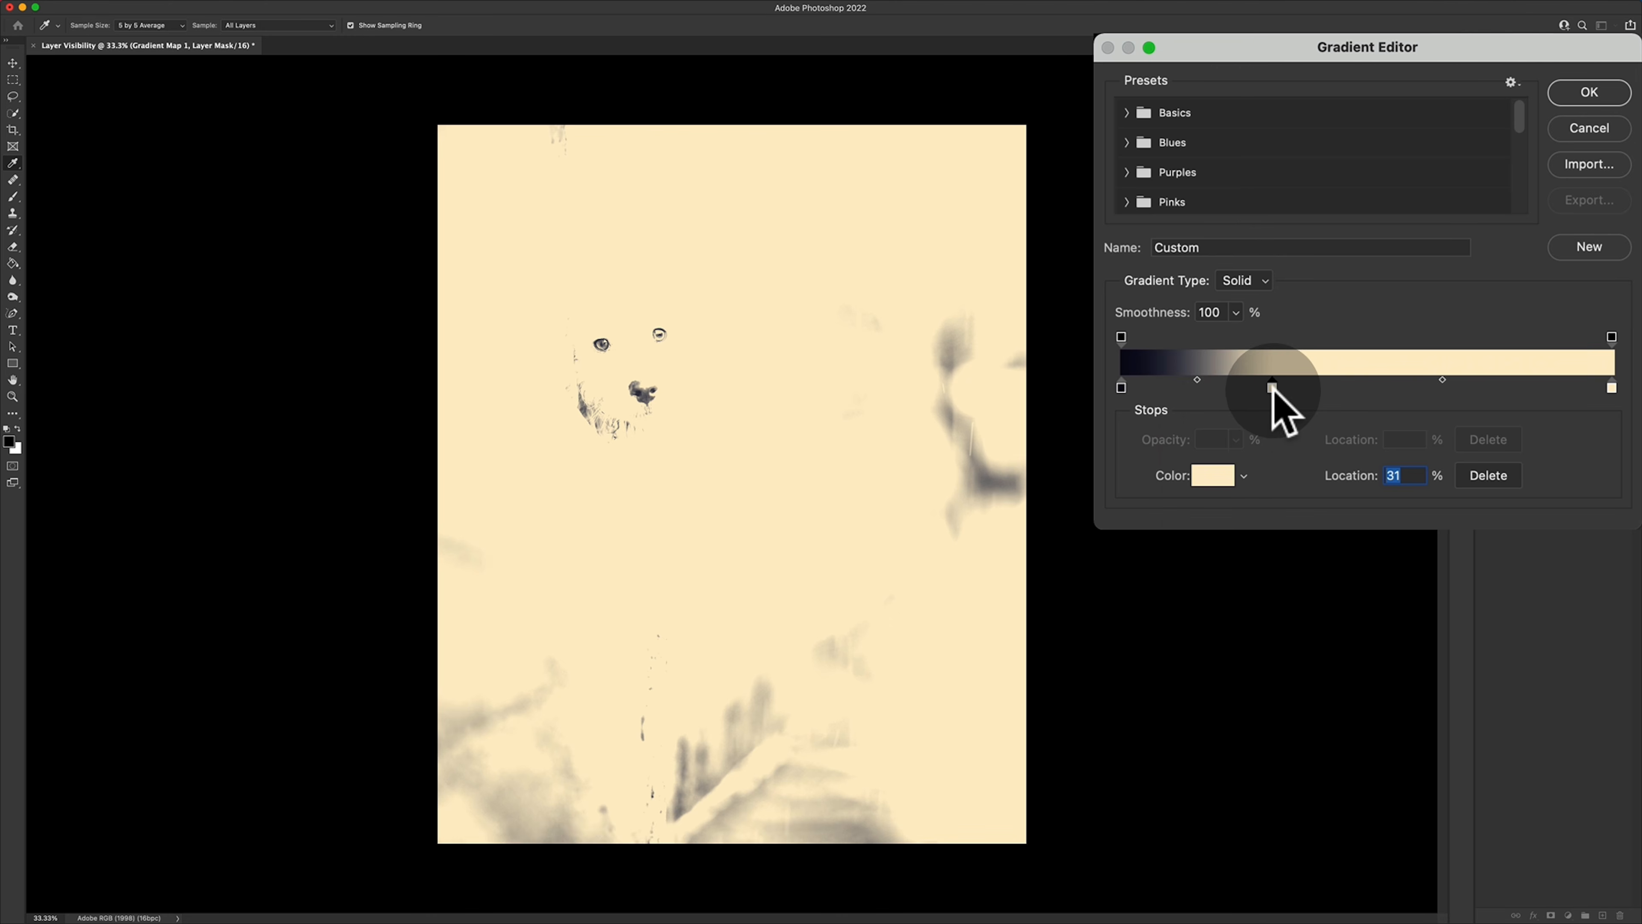
pyautogui.click(1213, 475)
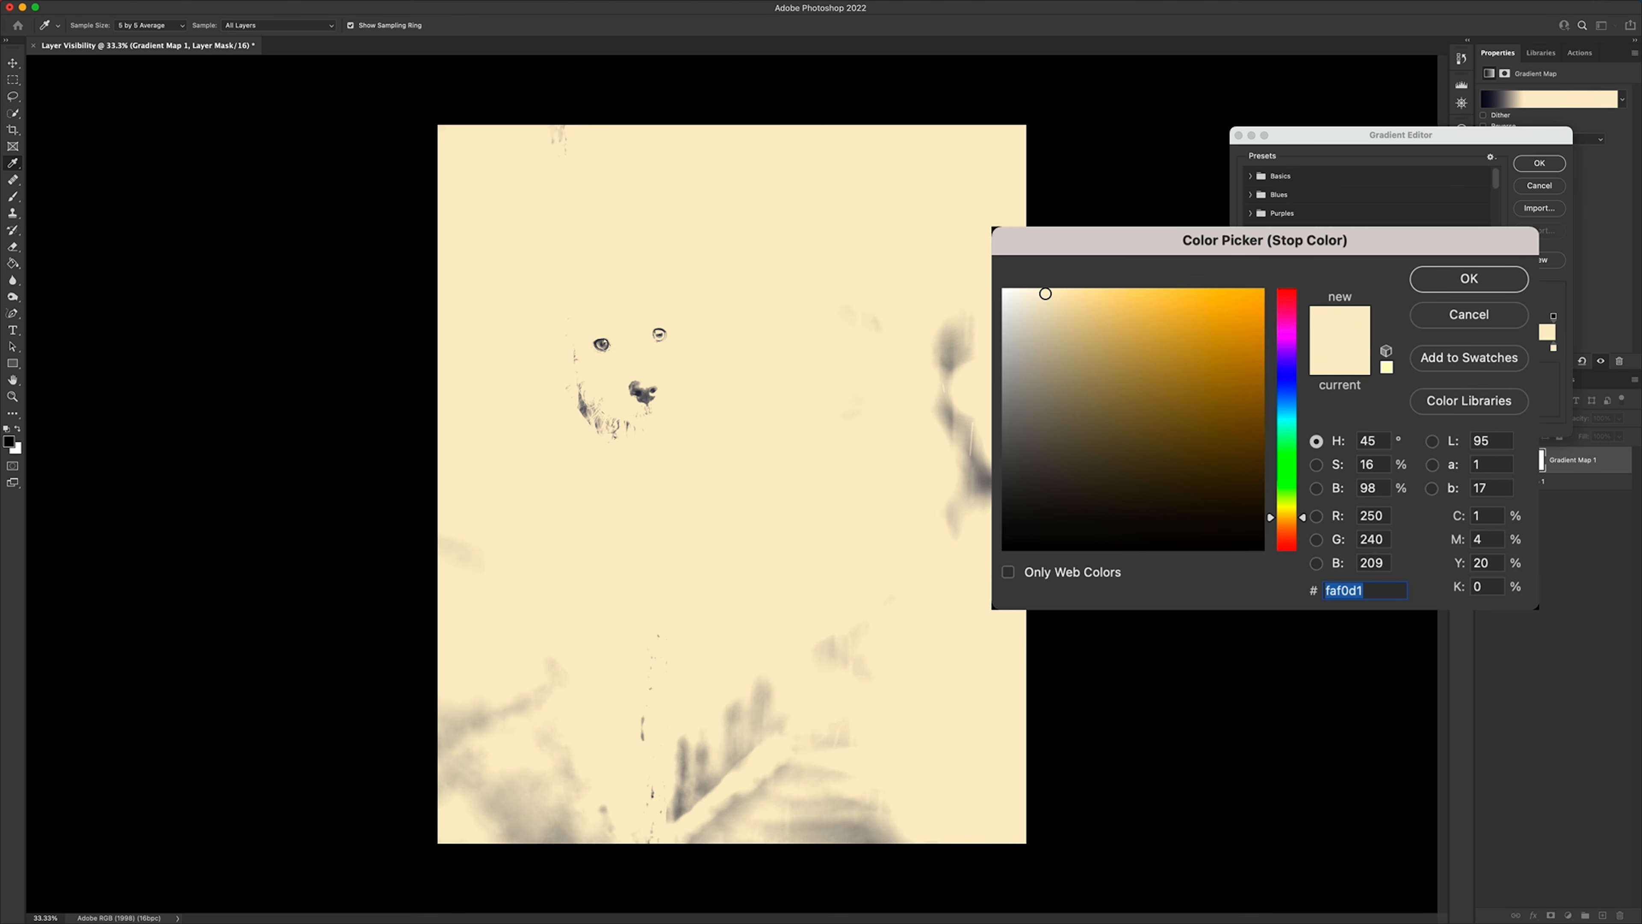
pyautogui.click(1297, 393)
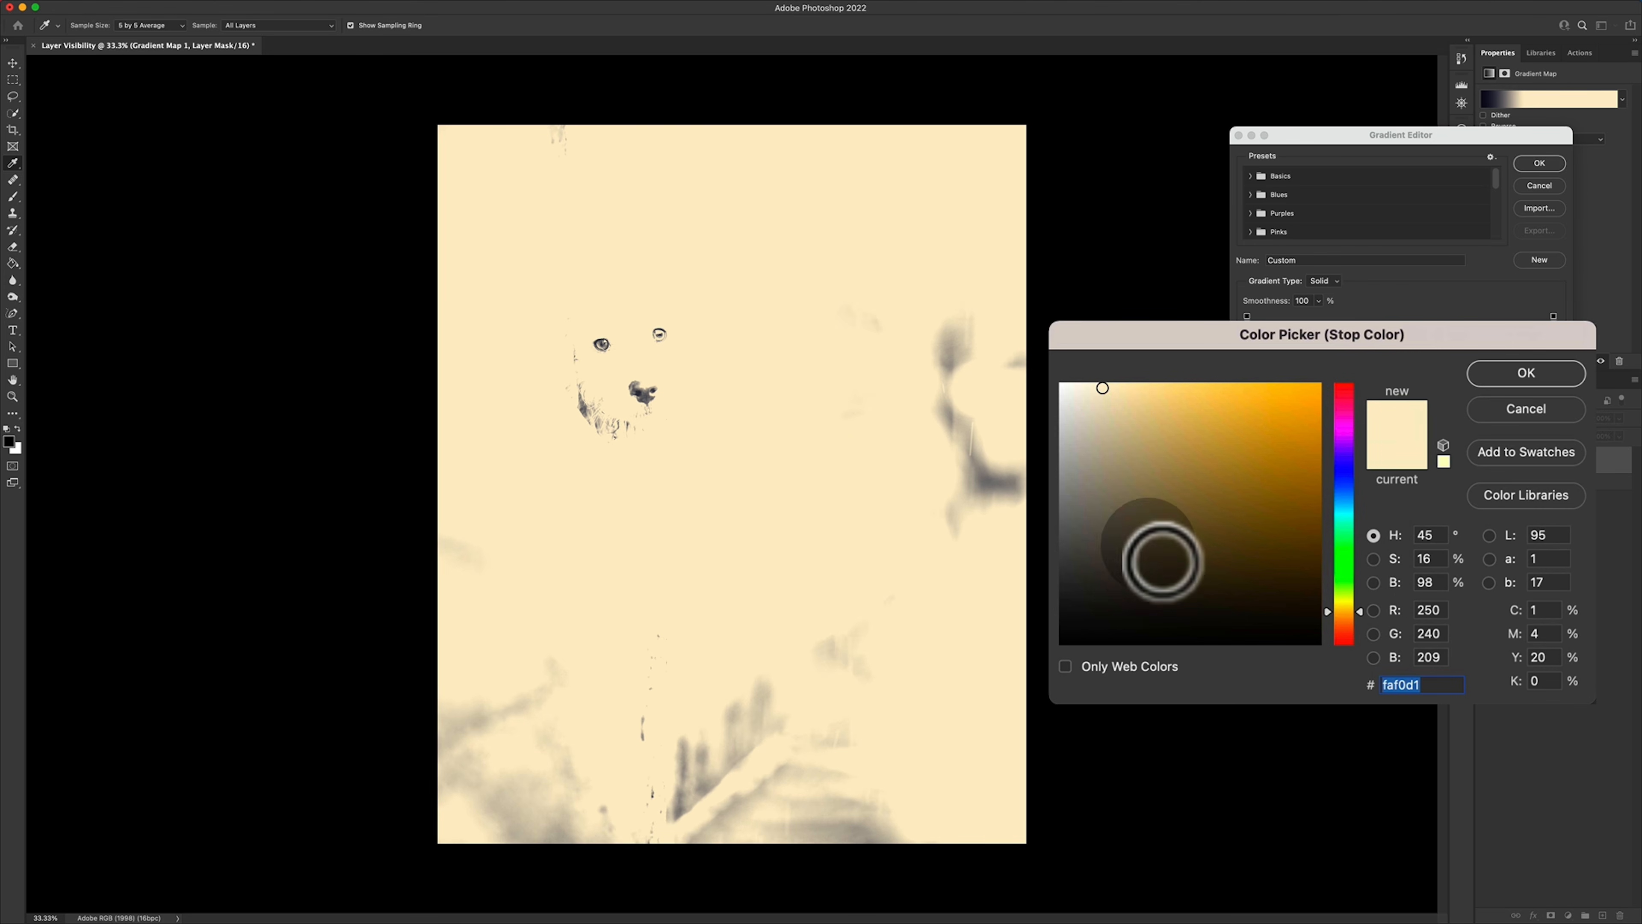
pyautogui.click(1140, 559)
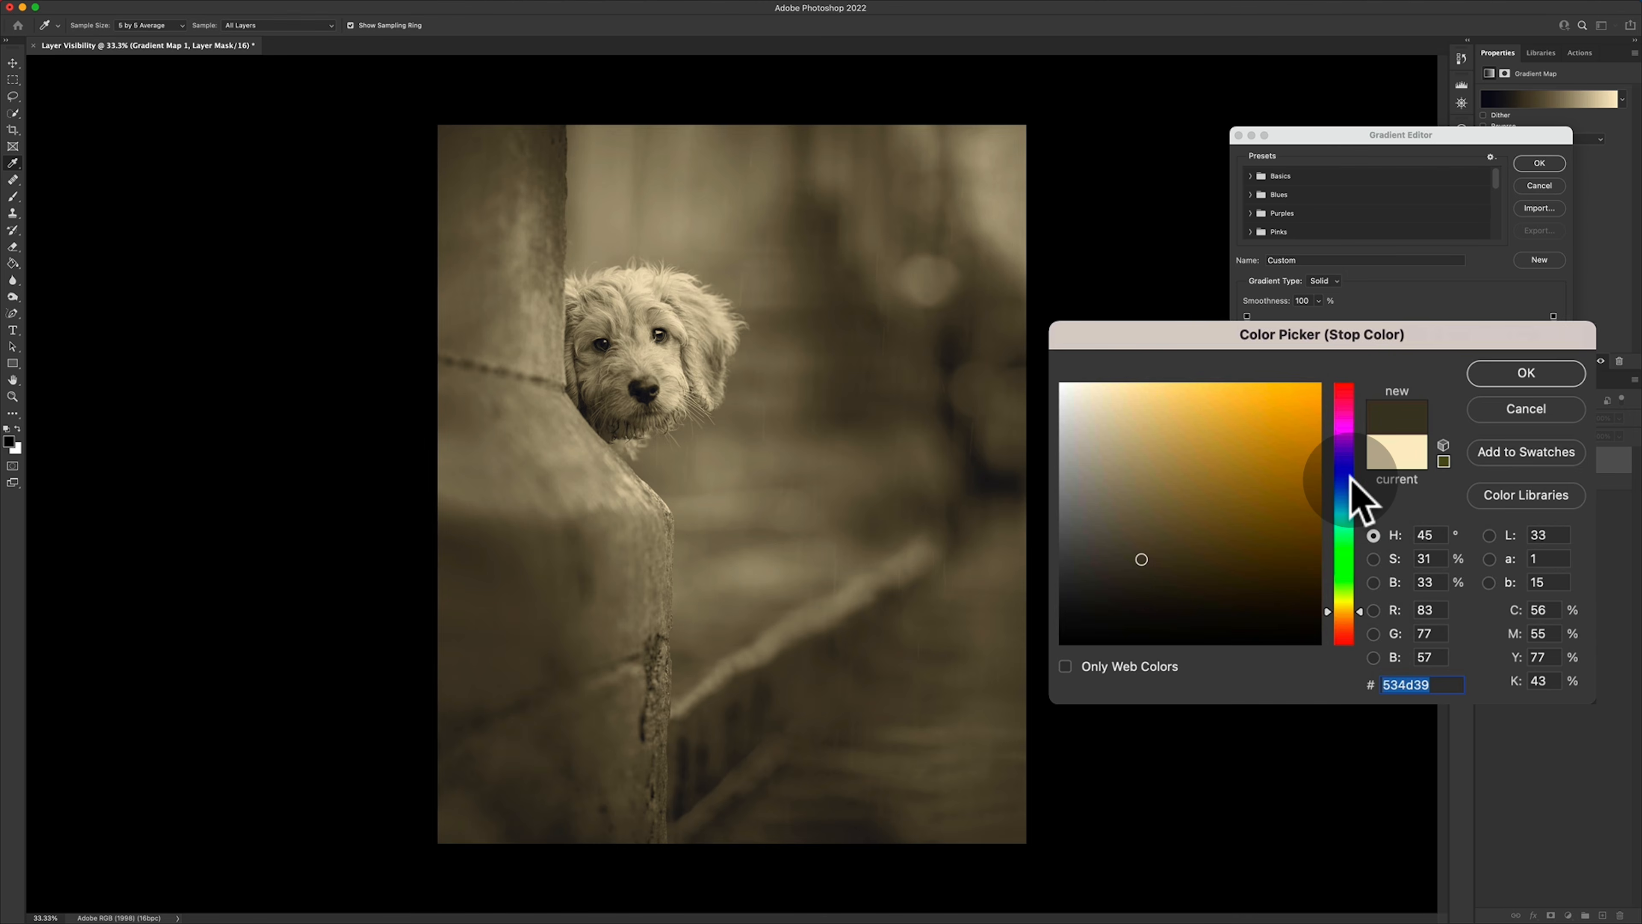
pyautogui.click(1348, 481)
pyautogui.click(1141, 559)
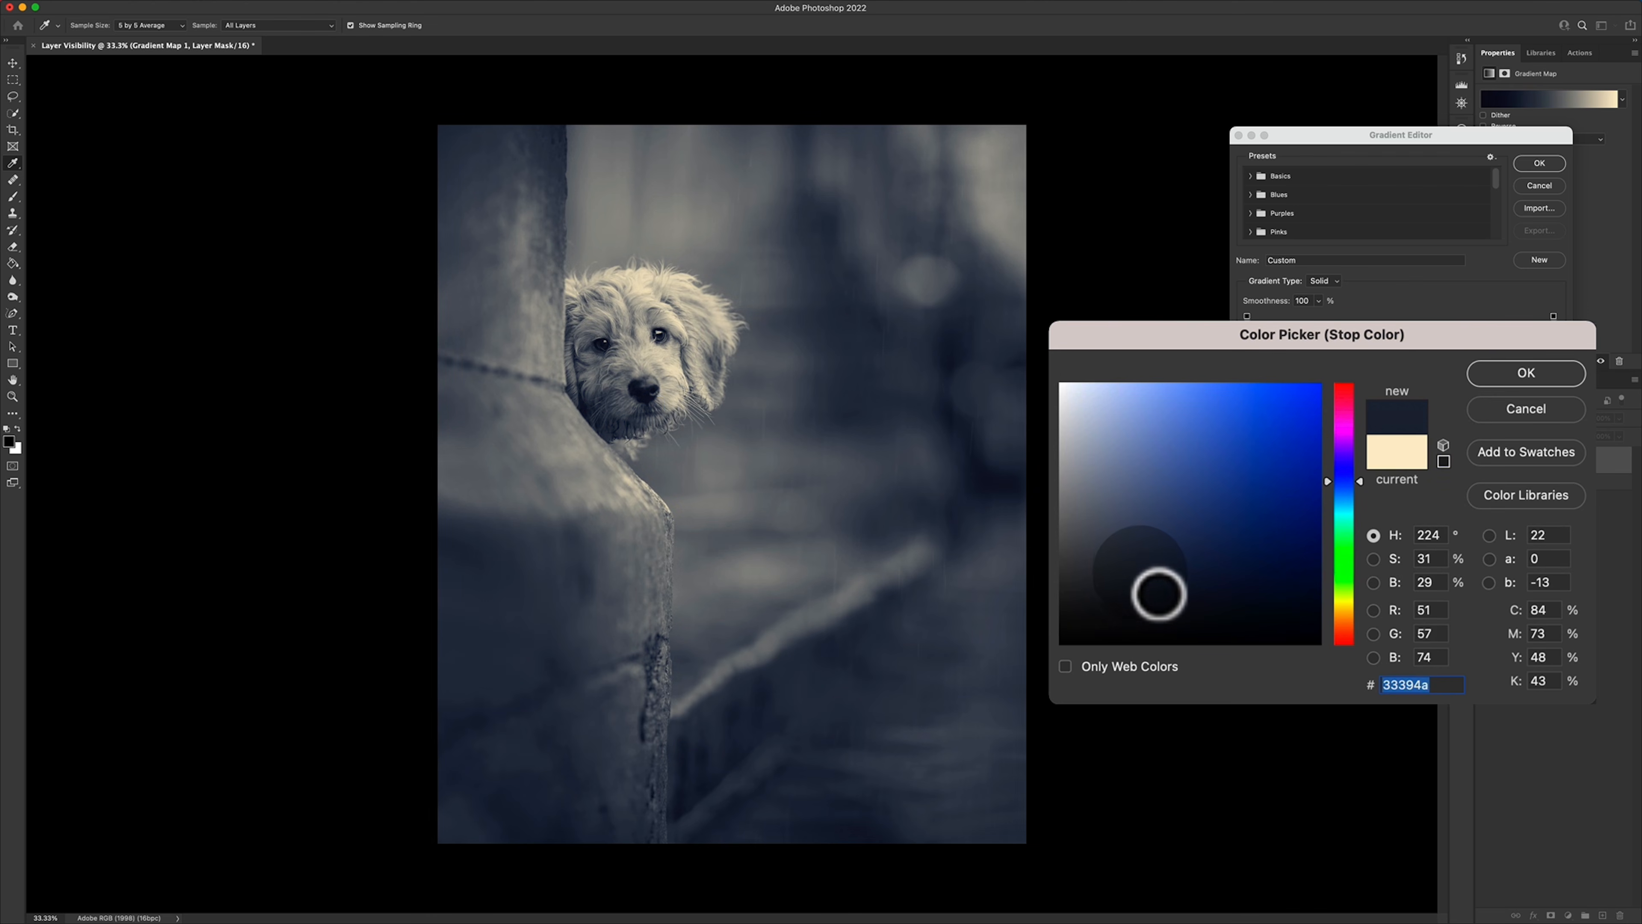
pyautogui.click(1140, 579)
pyautogui.click(1083, 579)
pyautogui.click(1080, 579)
pyautogui.click(1117, 579)
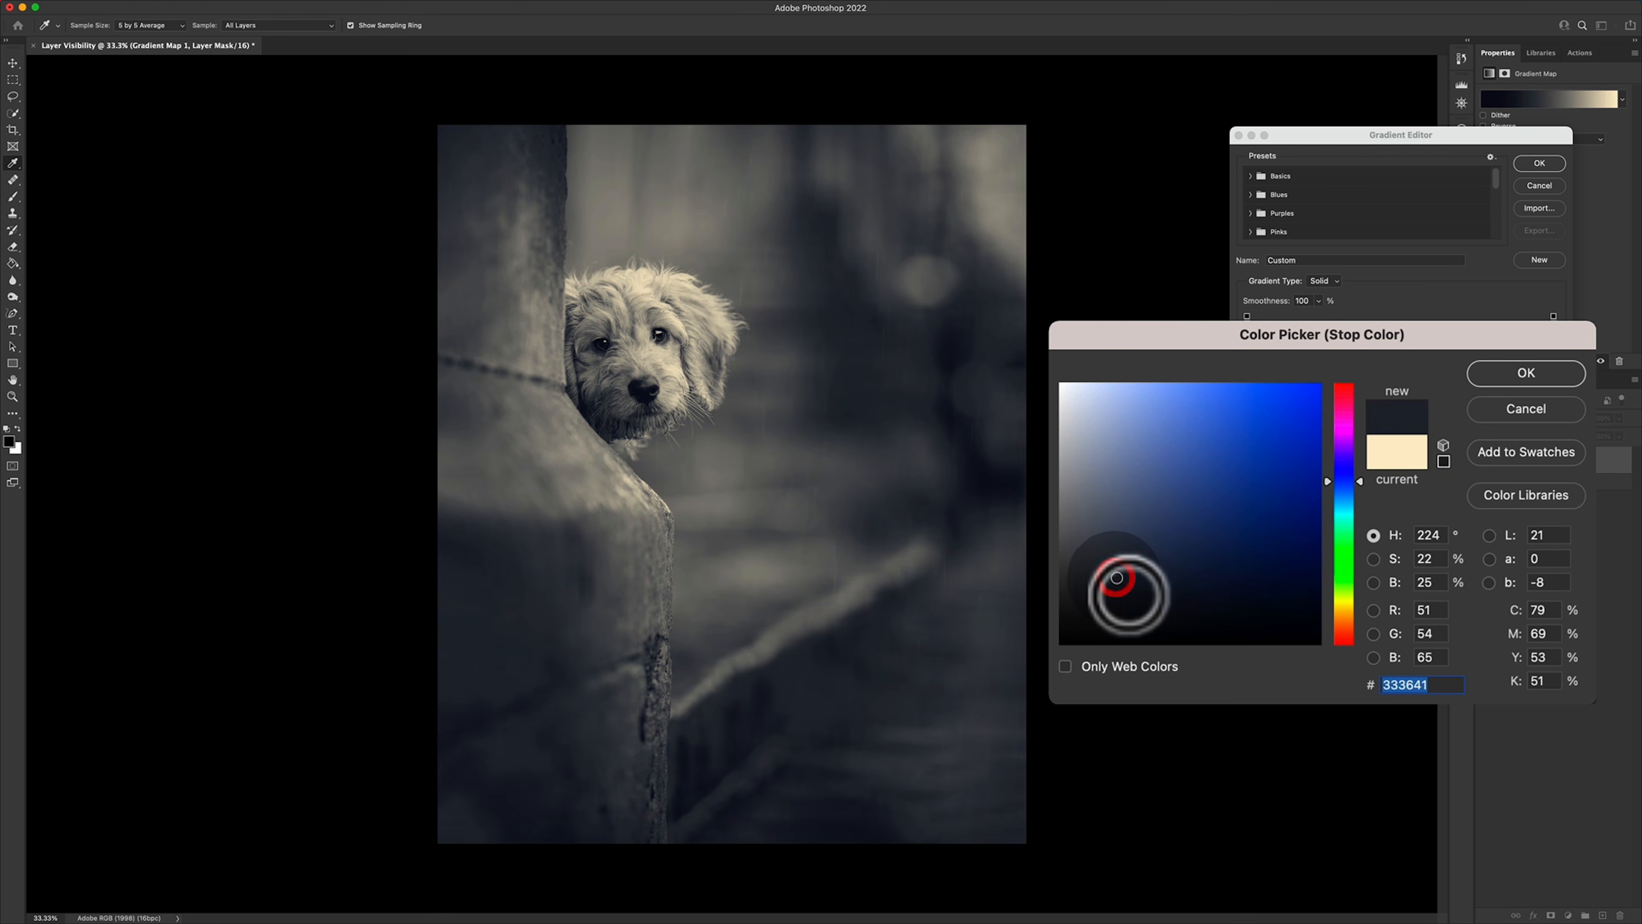
pyautogui.click(1108, 567)
pyautogui.click(1108, 572)
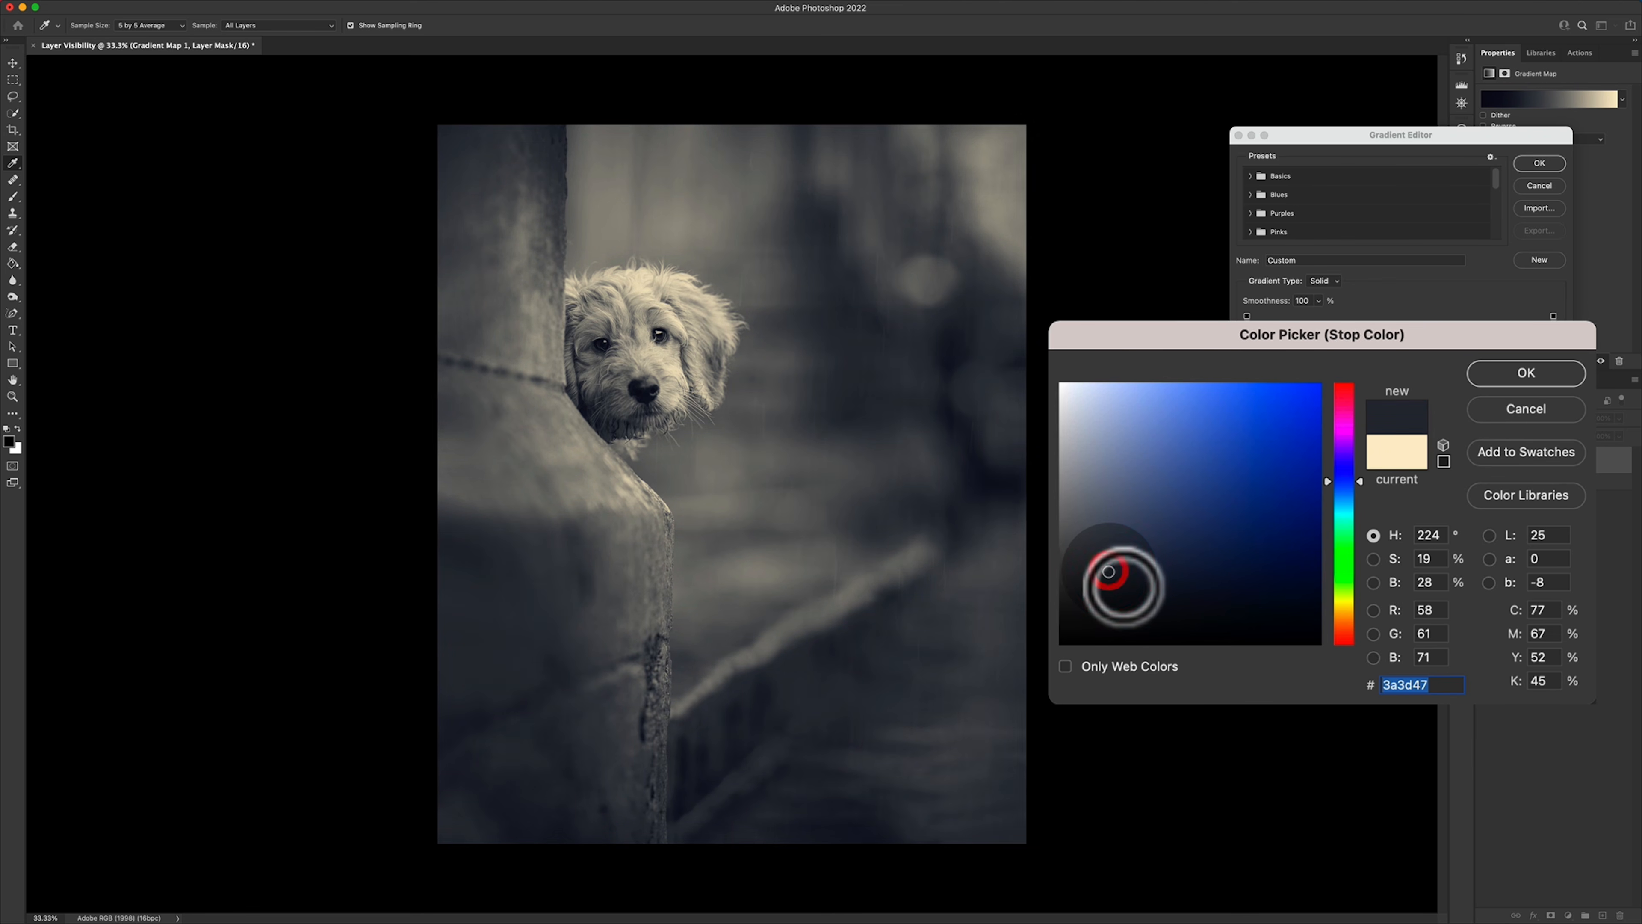
pyautogui.click(1512, 366)
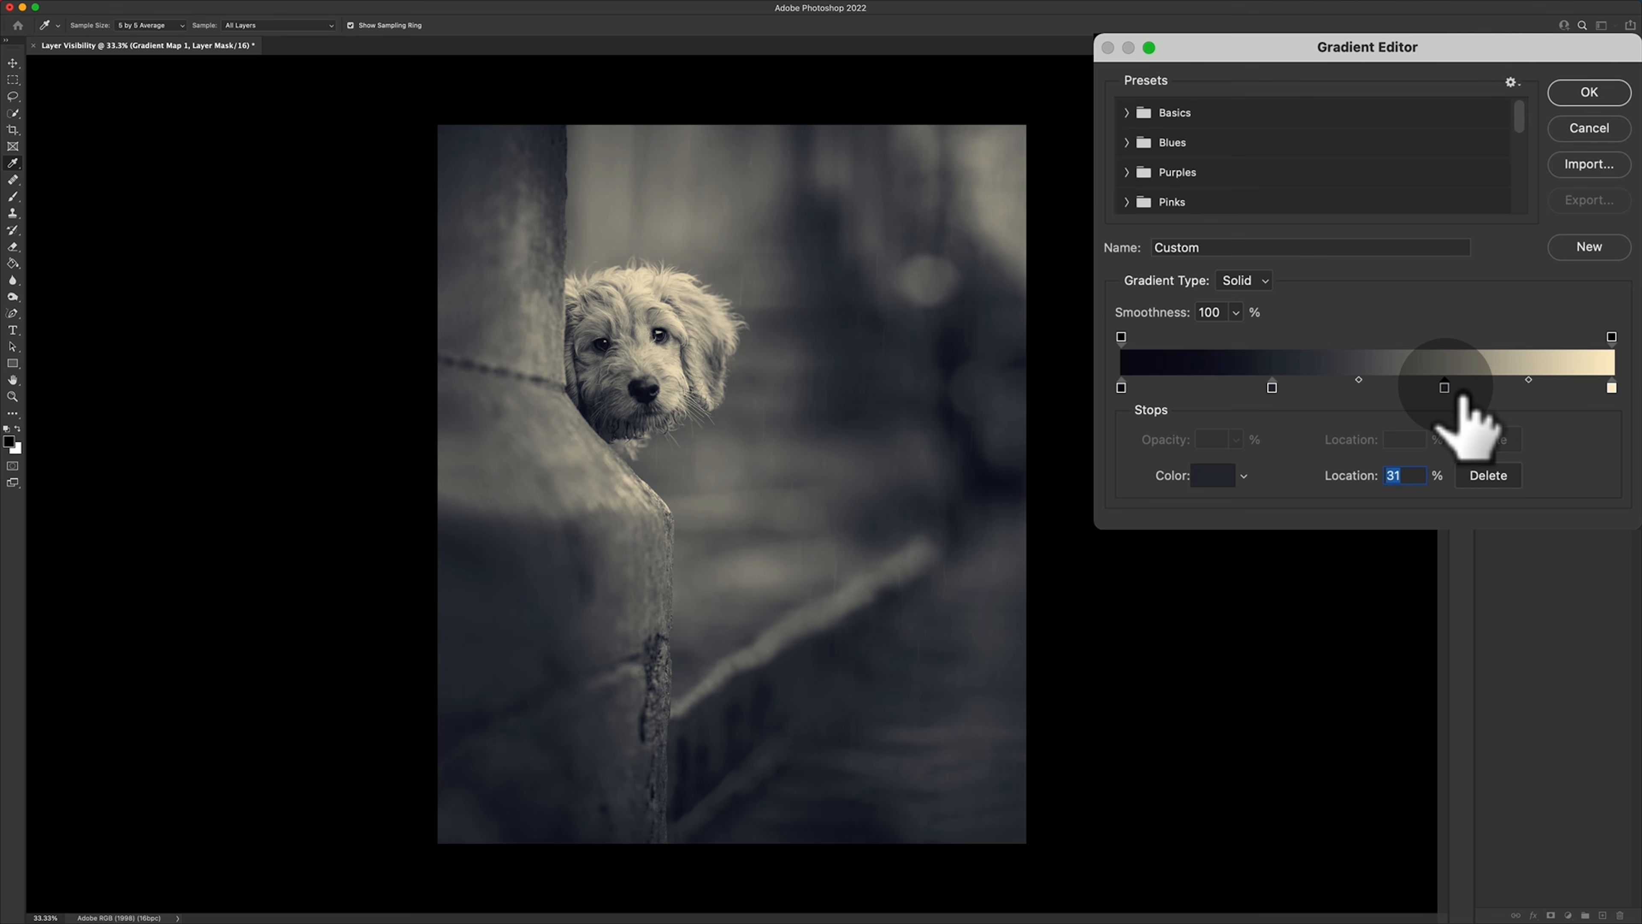
# Add a colour stop at 66% in the gradient, set it to warm orange-tan #d2b586, and apply the gradient.
pyautogui.click(1444, 387)
pyautogui.click(1218, 474)
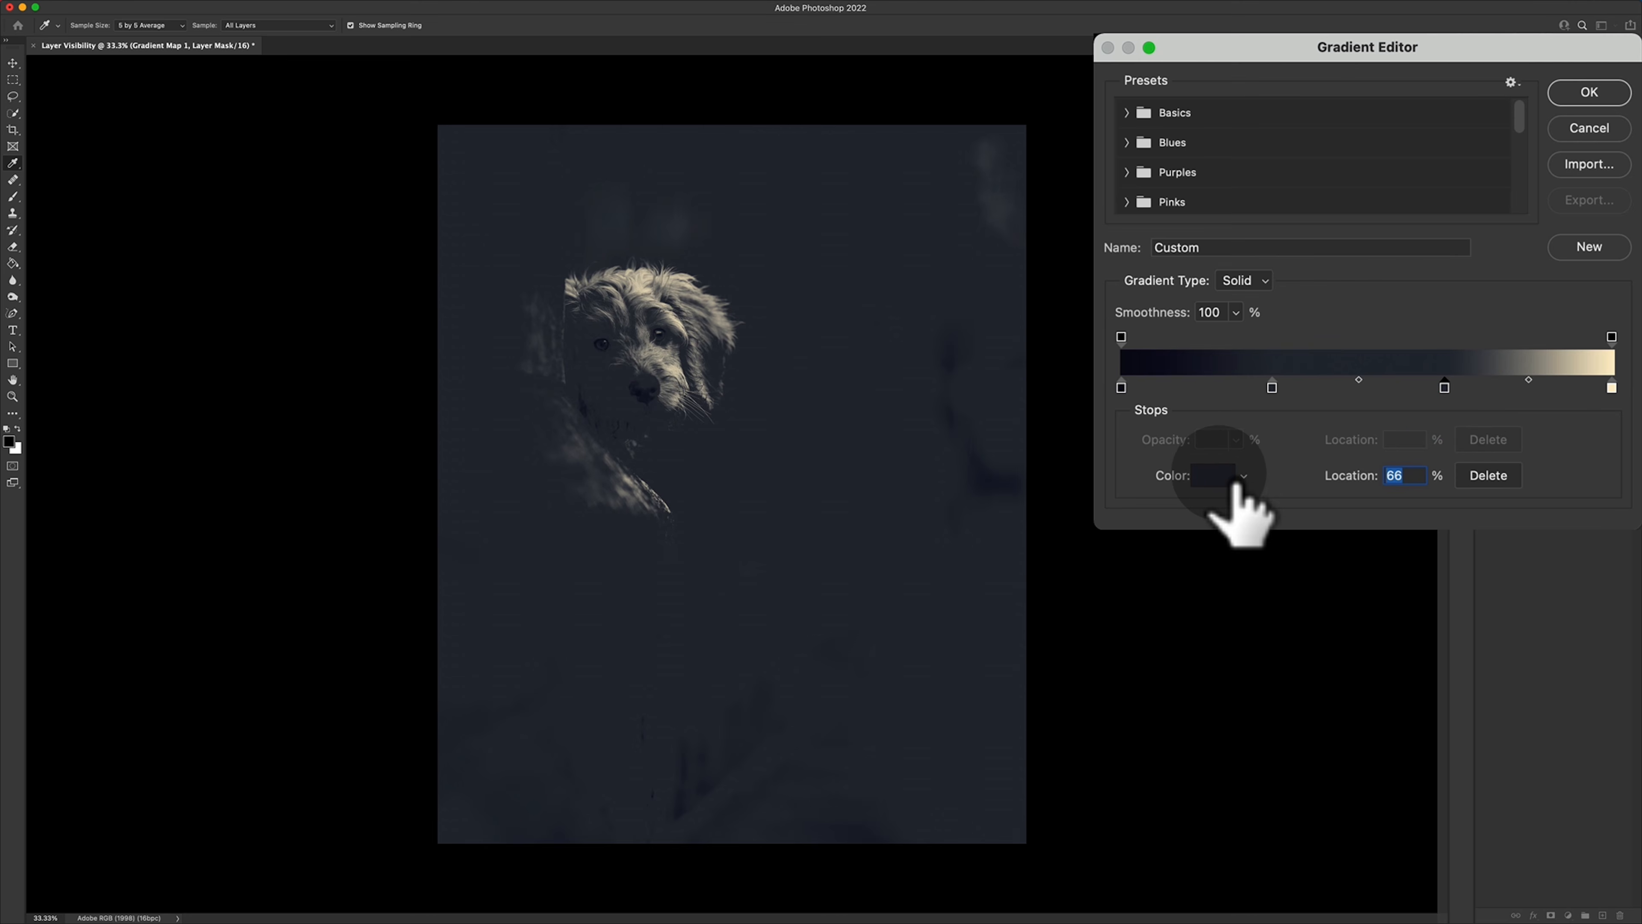
pyautogui.click(1346, 609)
pyautogui.moveTo(1271, 556); pyautogui.dragTo(1155, 445)
pyautogui.moveTo(1154, 443); pyautogui.dragTo(1154, 429)
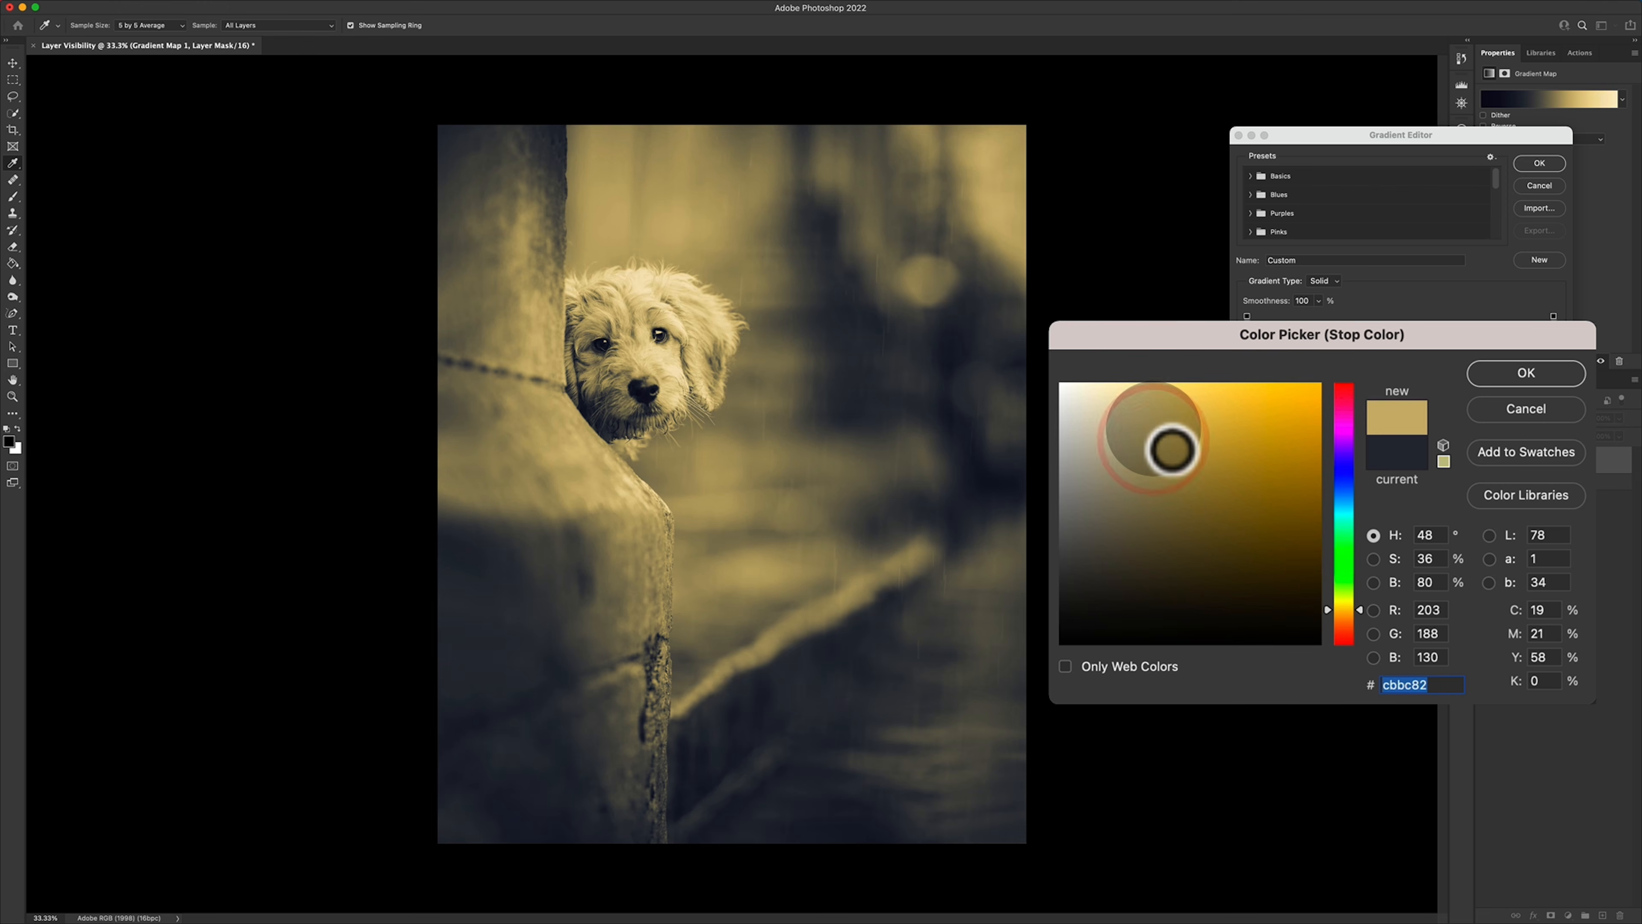
pyautogui.click(1358, 612)
pyautogui.click(1359, 615)
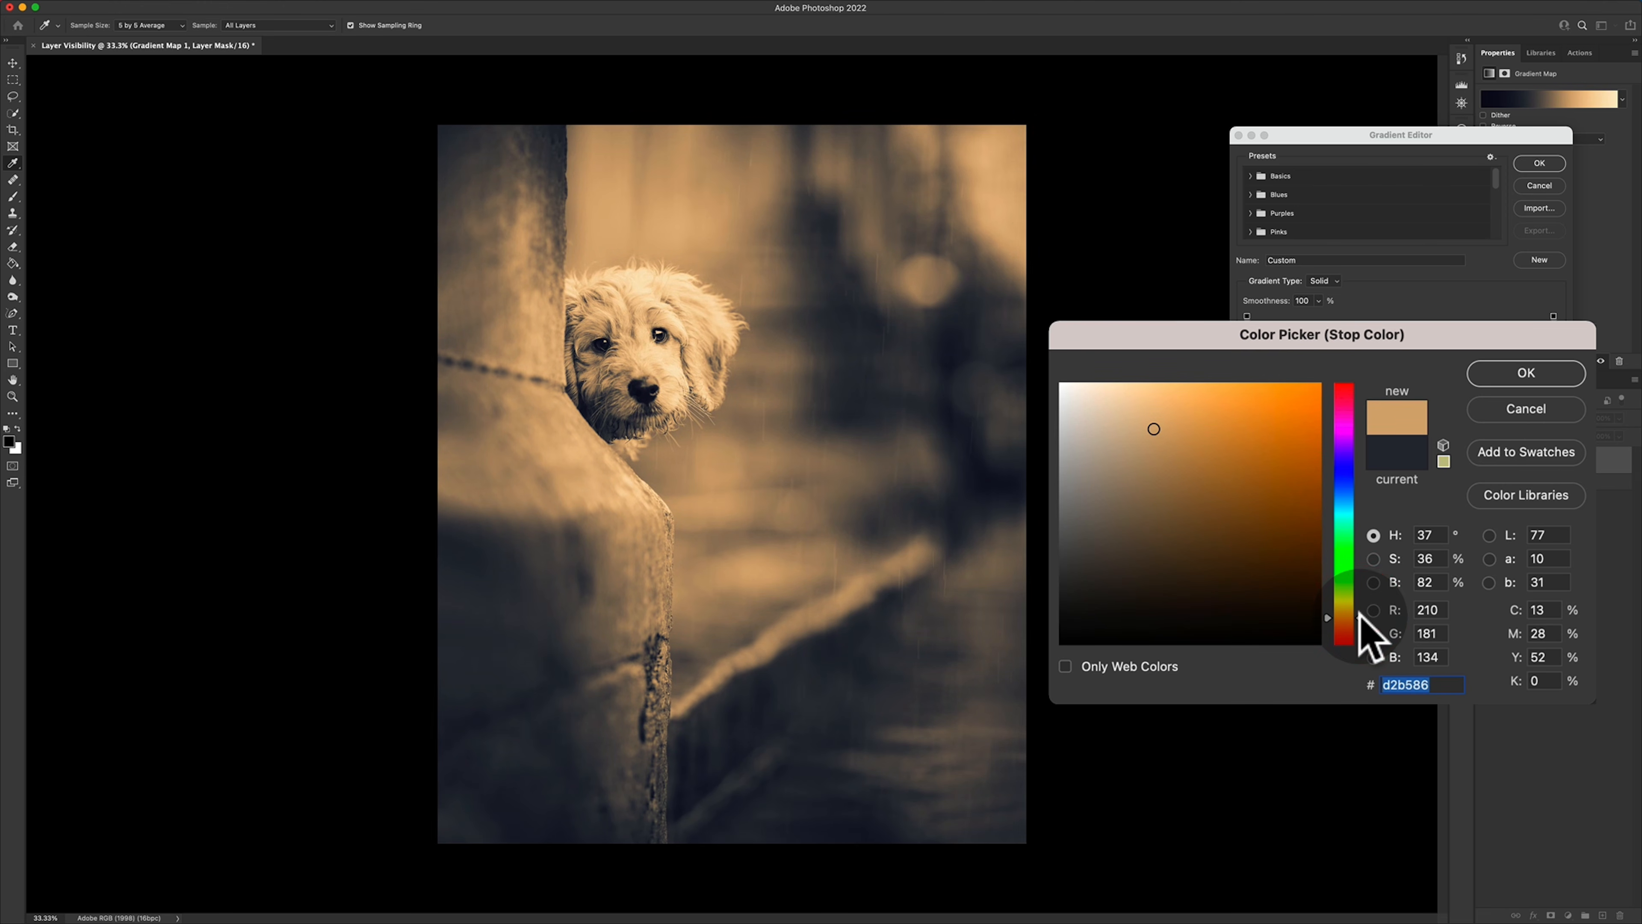
pyautogui.click(1522, 375)
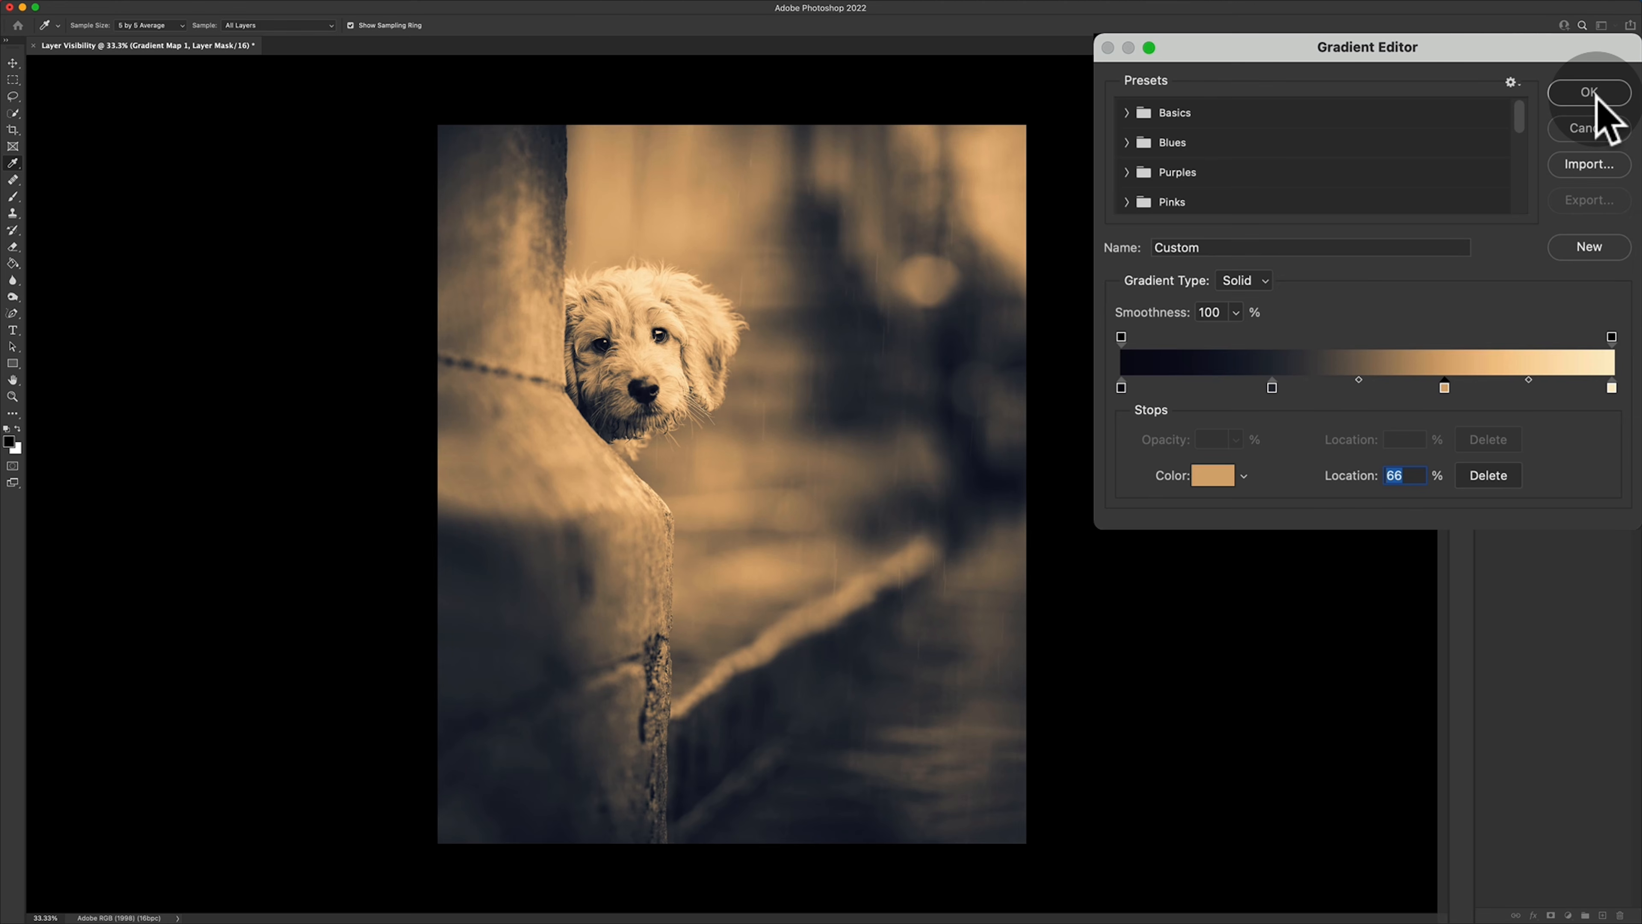
pyautogui.click(1590, 93)
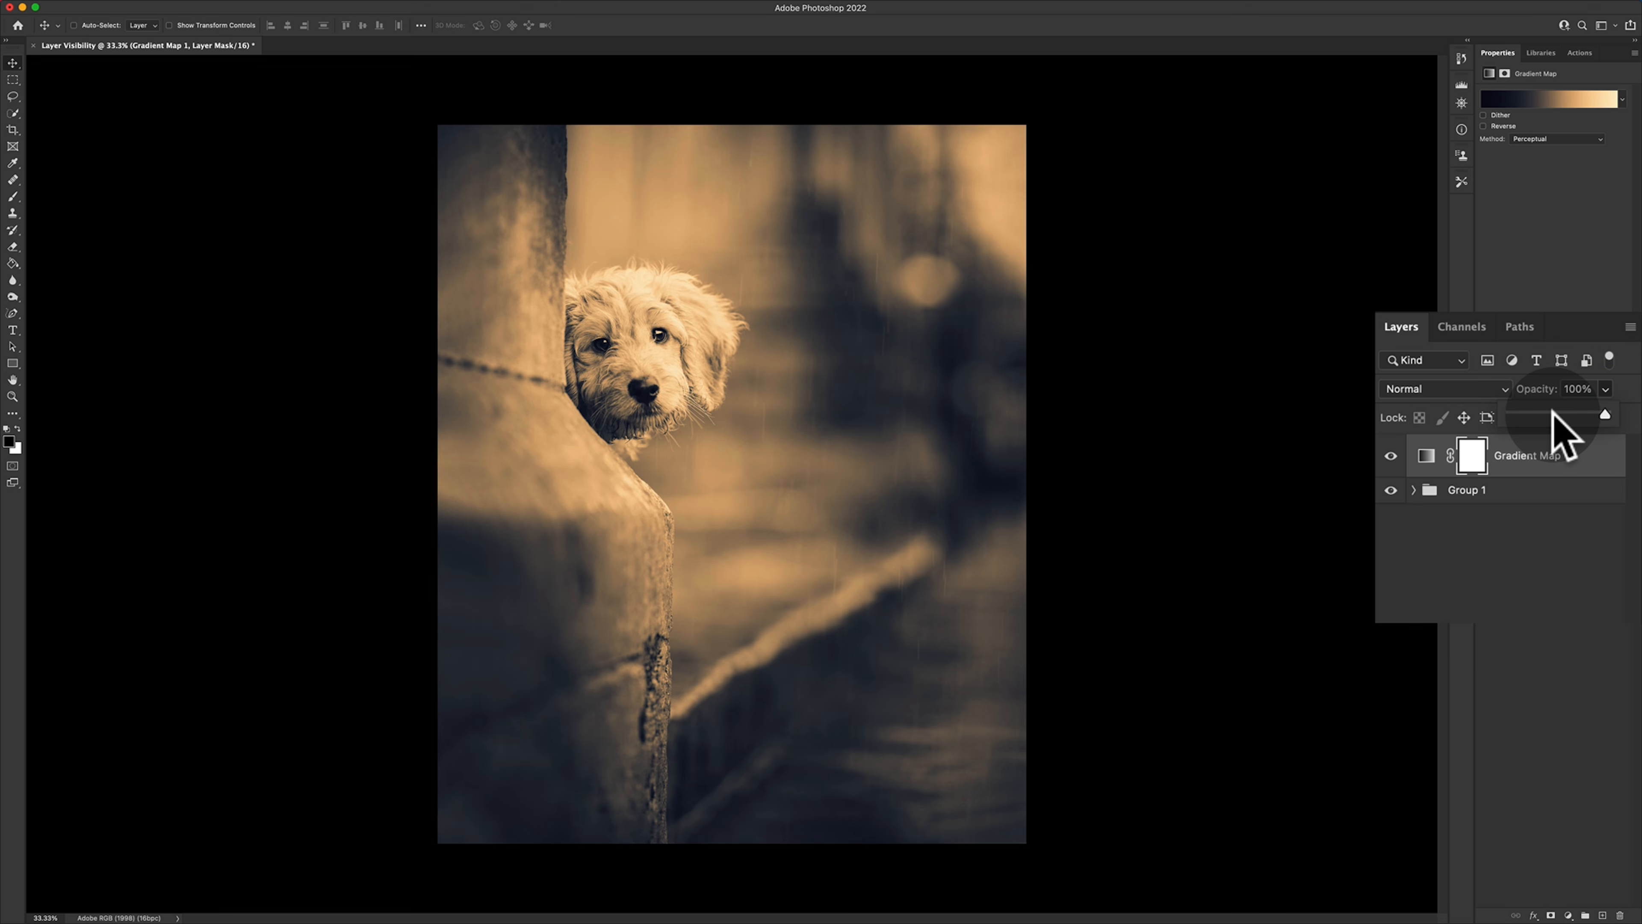
# Try the Gradient Map 1 layer at 45% opacity and toggle its visibility to compare the image.
pyautogui.click(1554, 414)
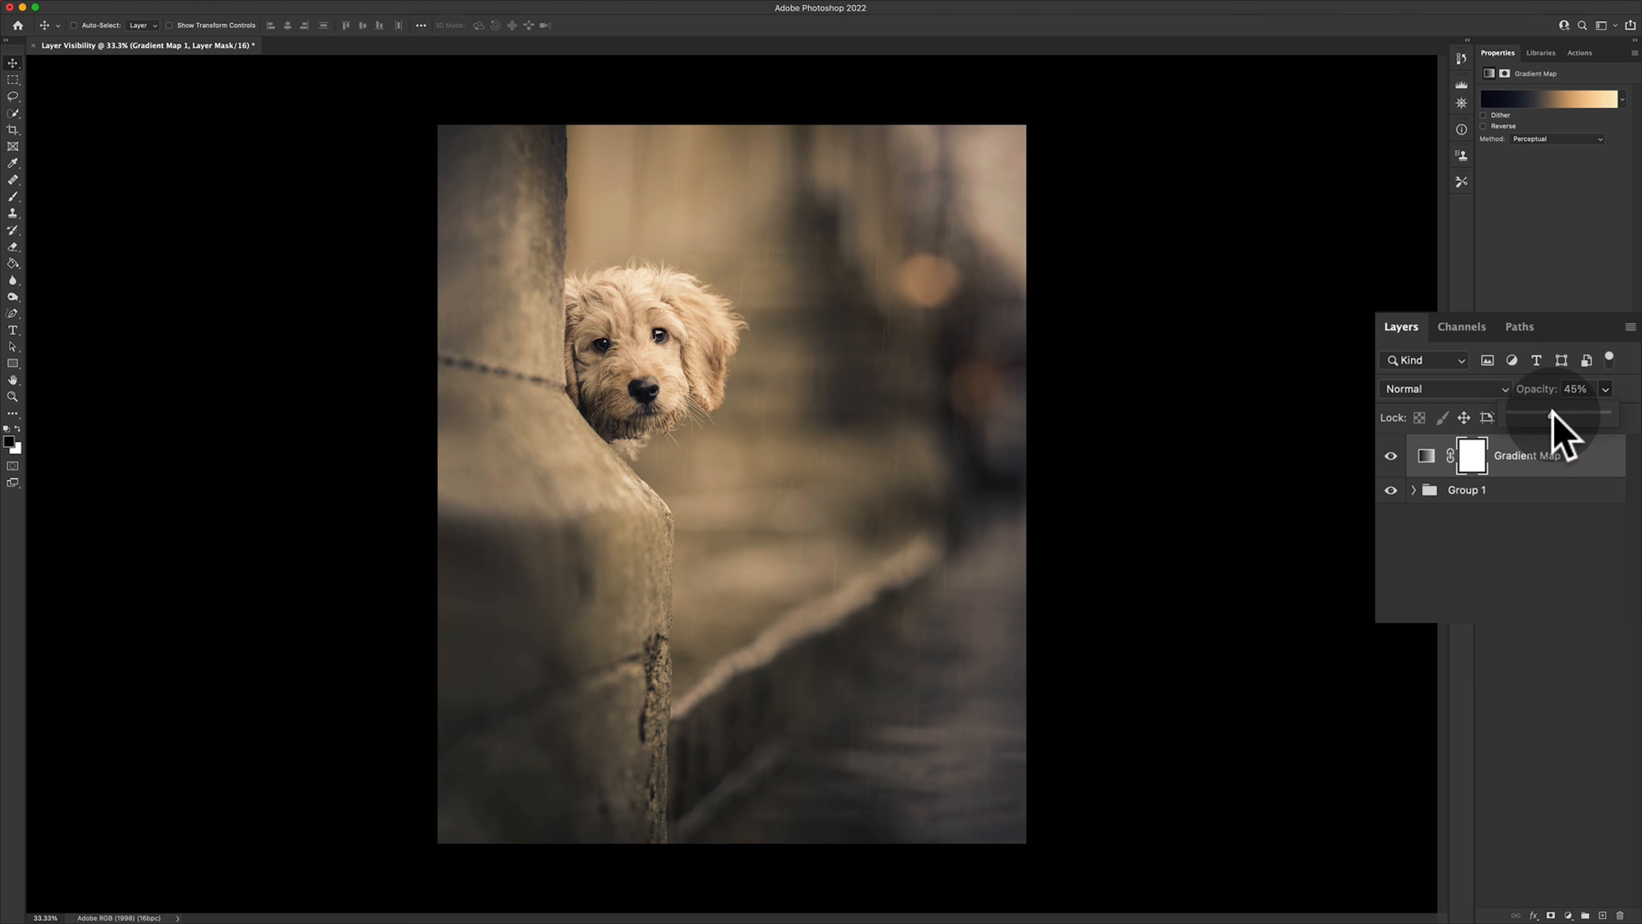
pyautogui.click(1389, 456)
pyautogui.click(1387, 454)
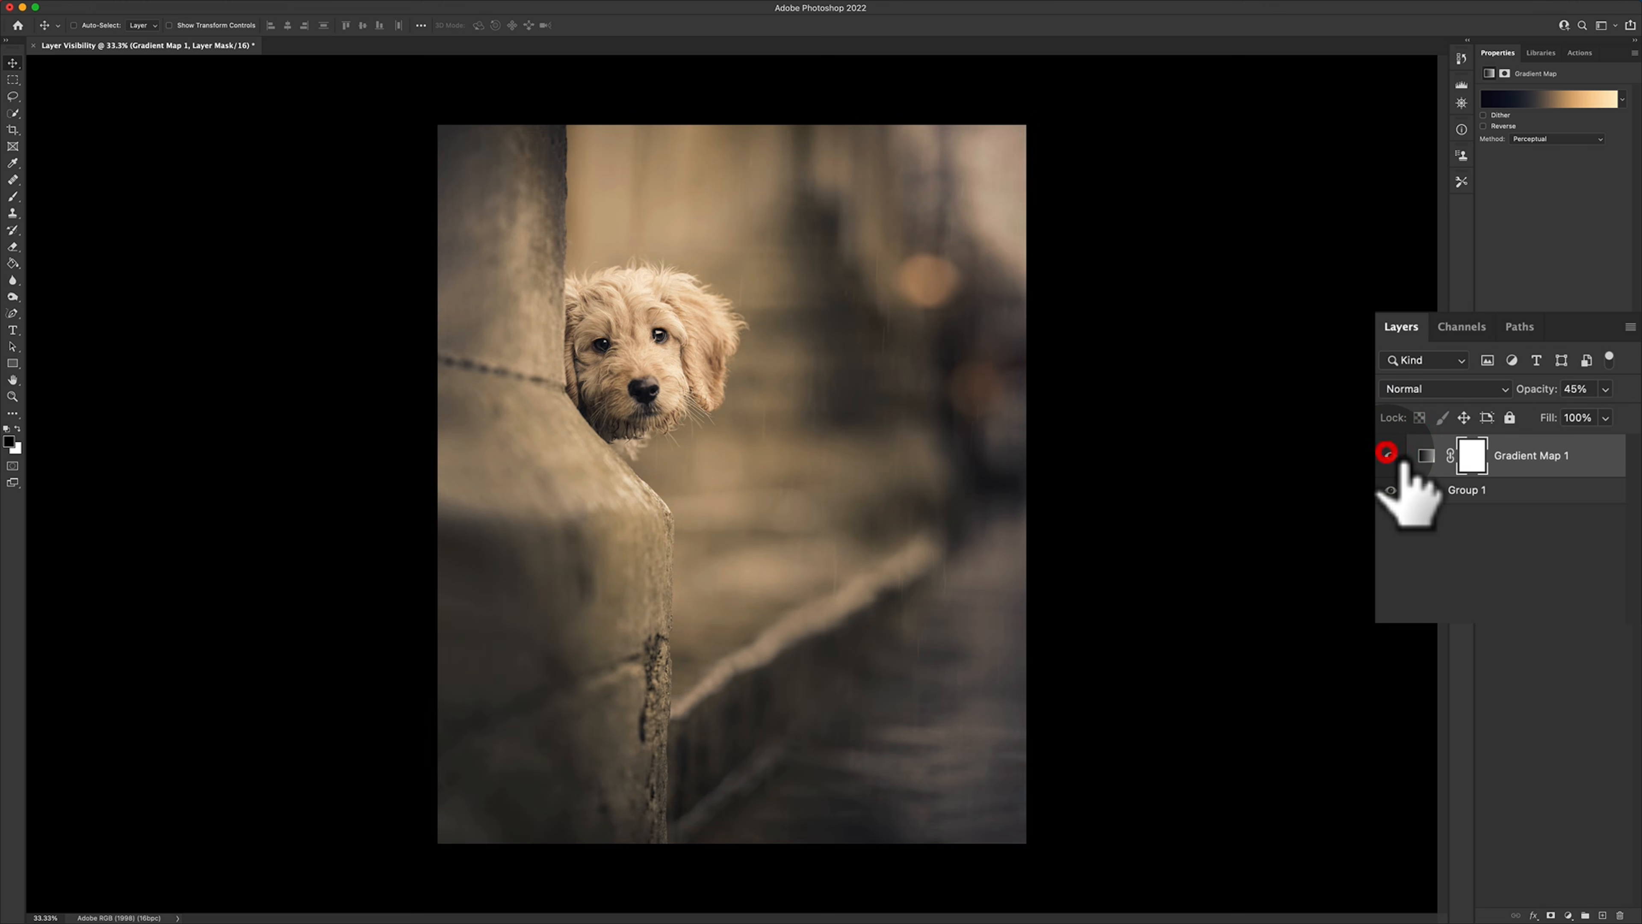
# Set the Gradient Map 1 layer's opacity to 100% and its blend mode to Soft Light.
pyautogui.click(1606, 389)
pyautogui.moveTo(1578, 412); pyautogui.dragTo(1555, 412)
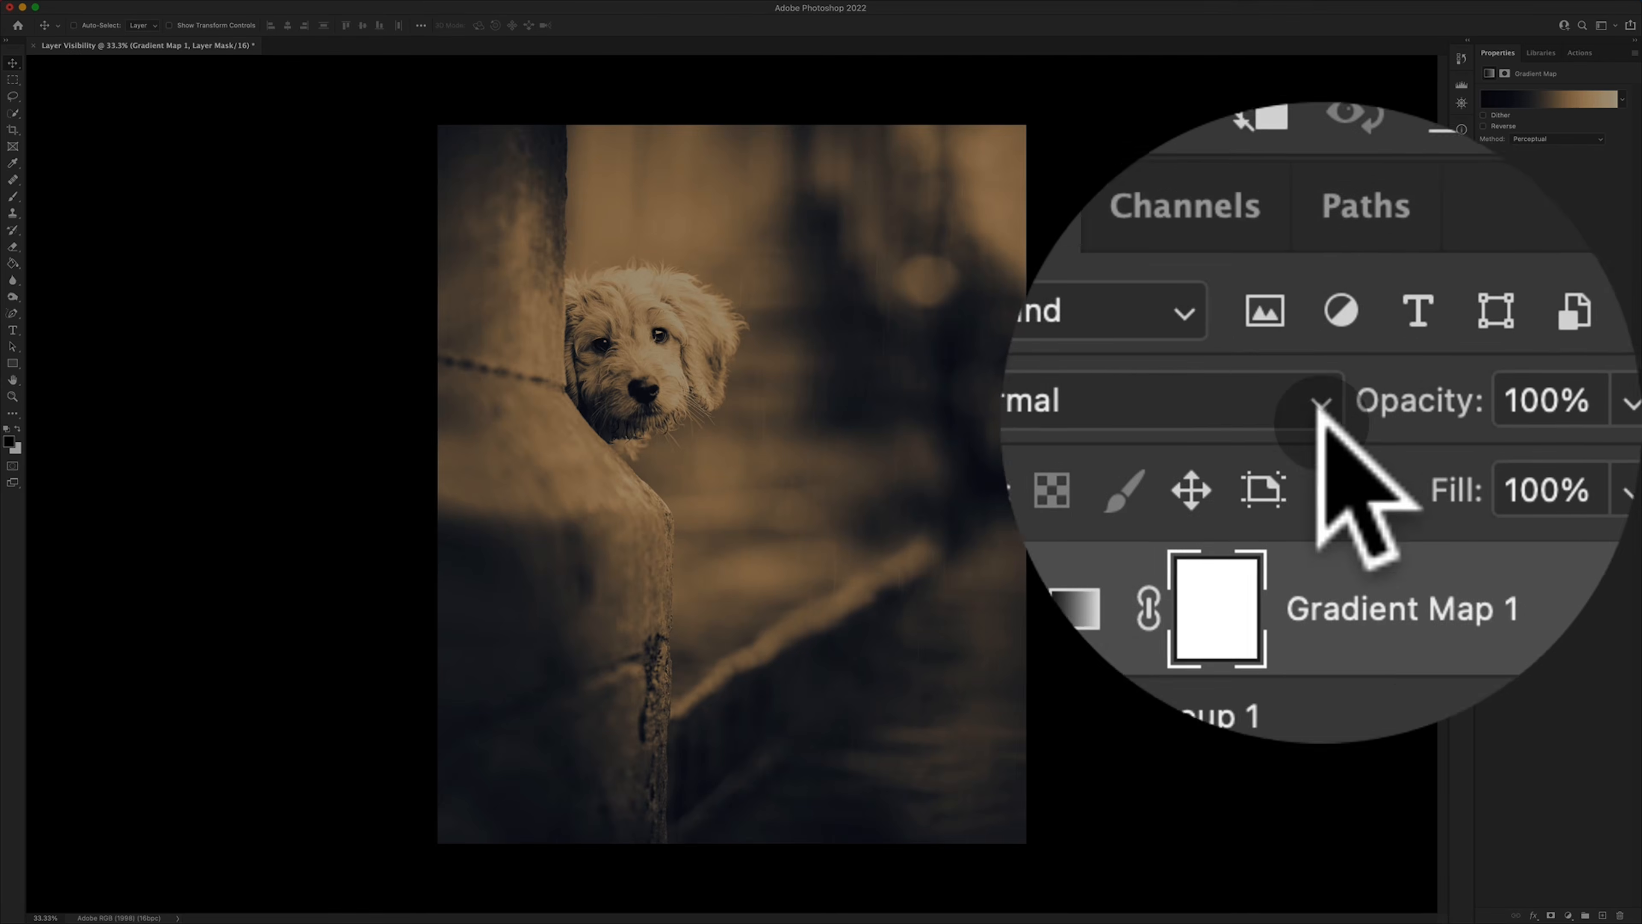
pyautogui.click(1319, 404)
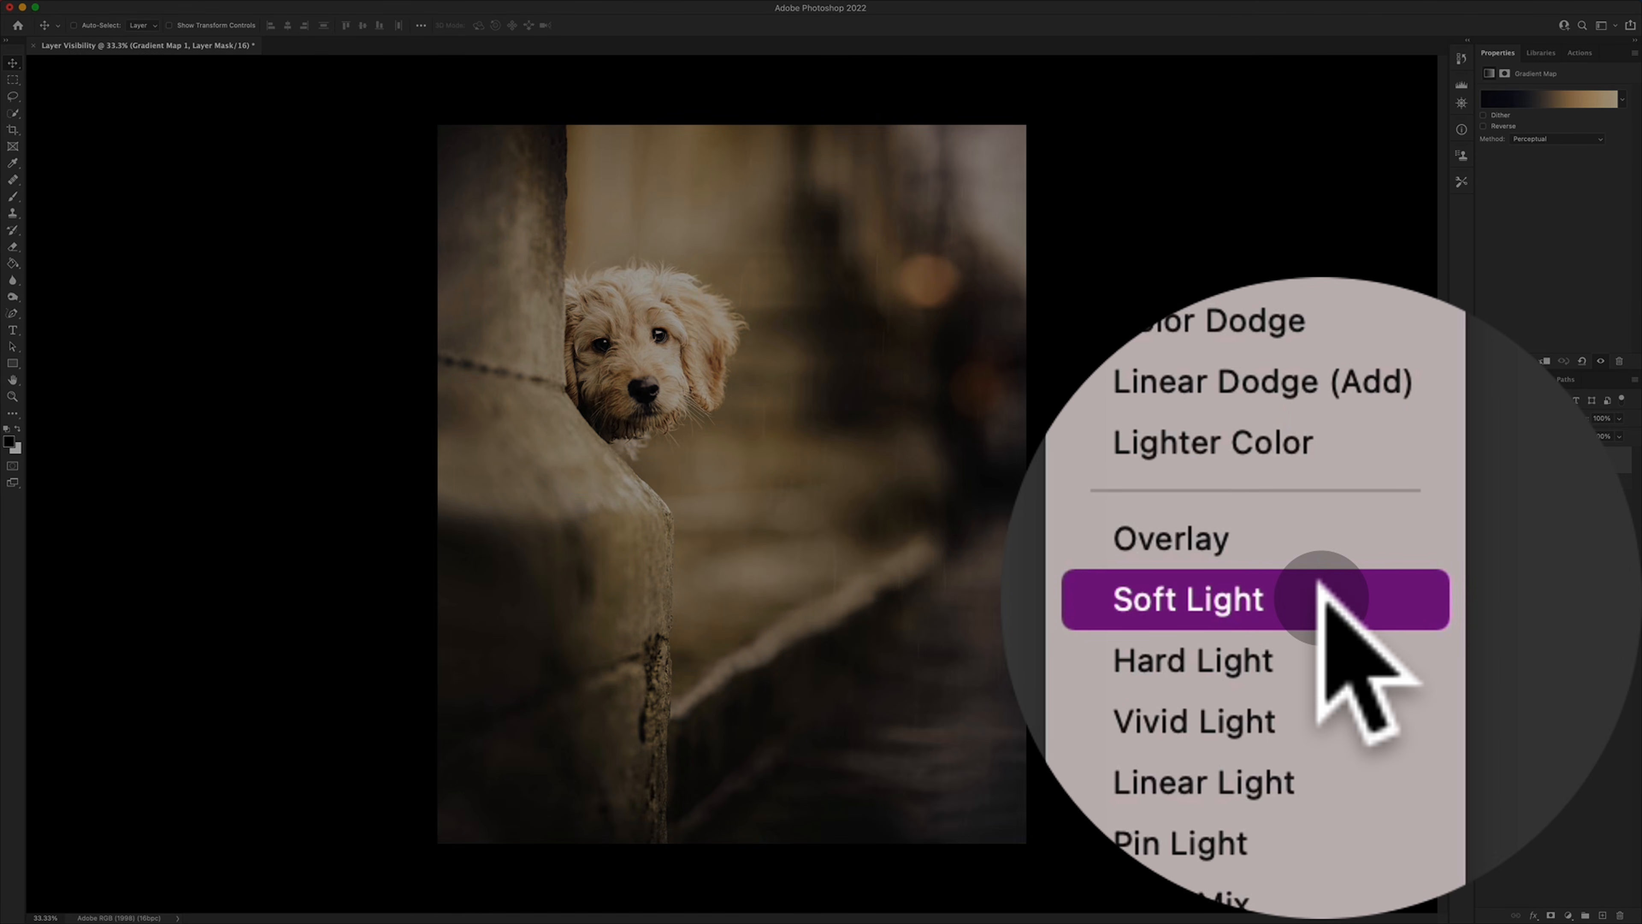
pyautogui.click(1534, 609)
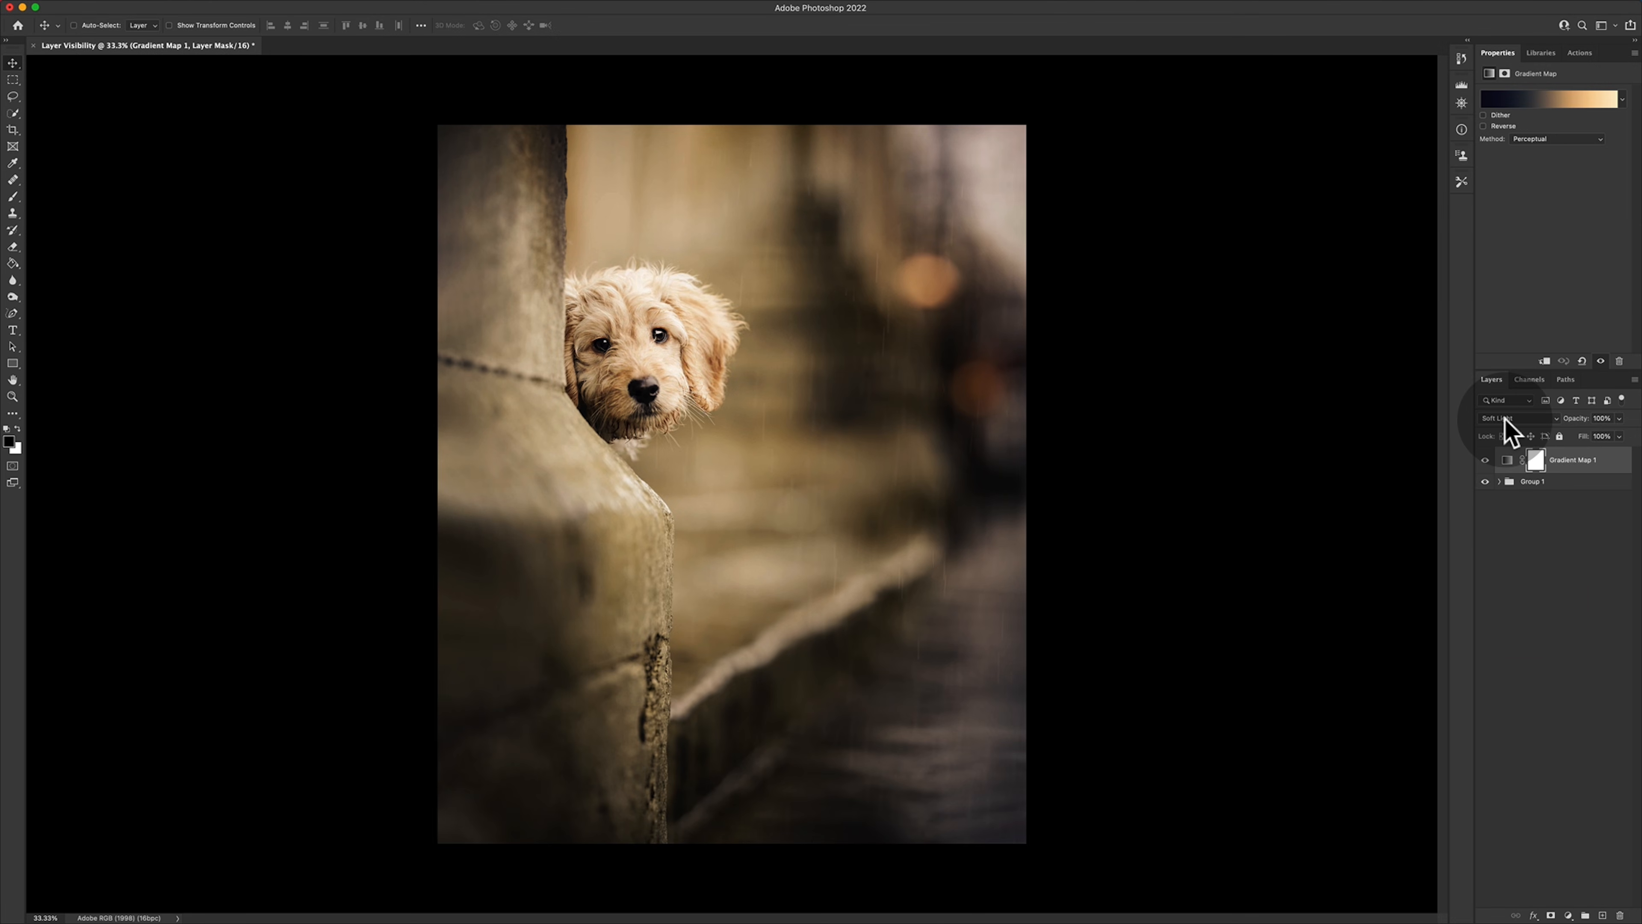
# Compare the image before and after the latest blending change by switching between the last two history states.
pyautogui.click(1461, 58)
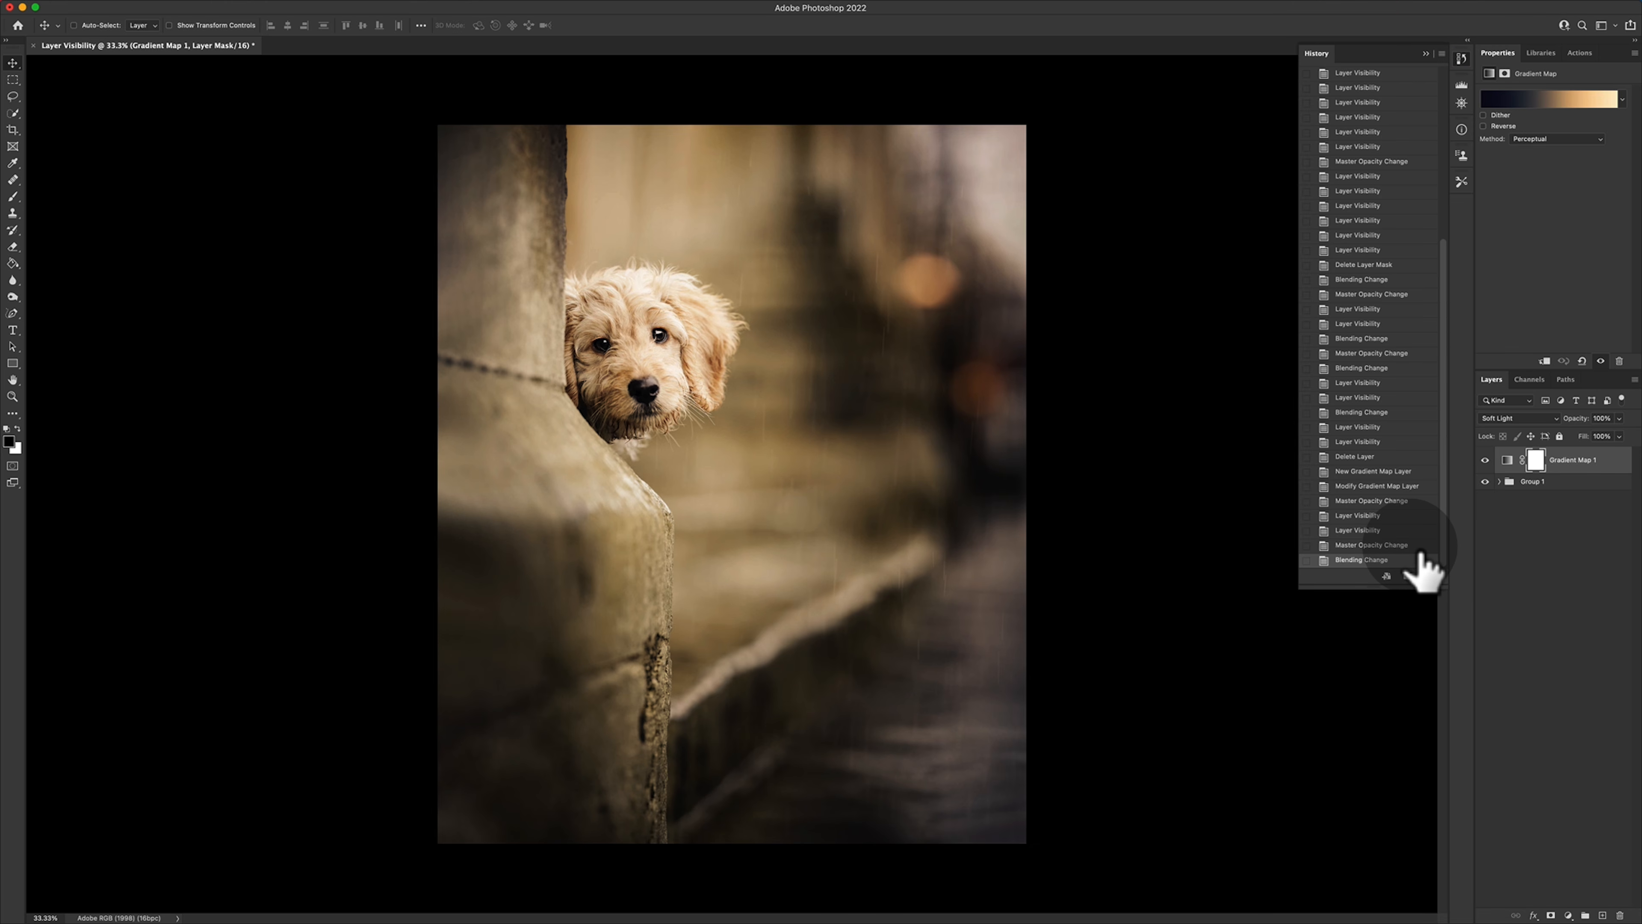
pyautogui.click(1409, 545)
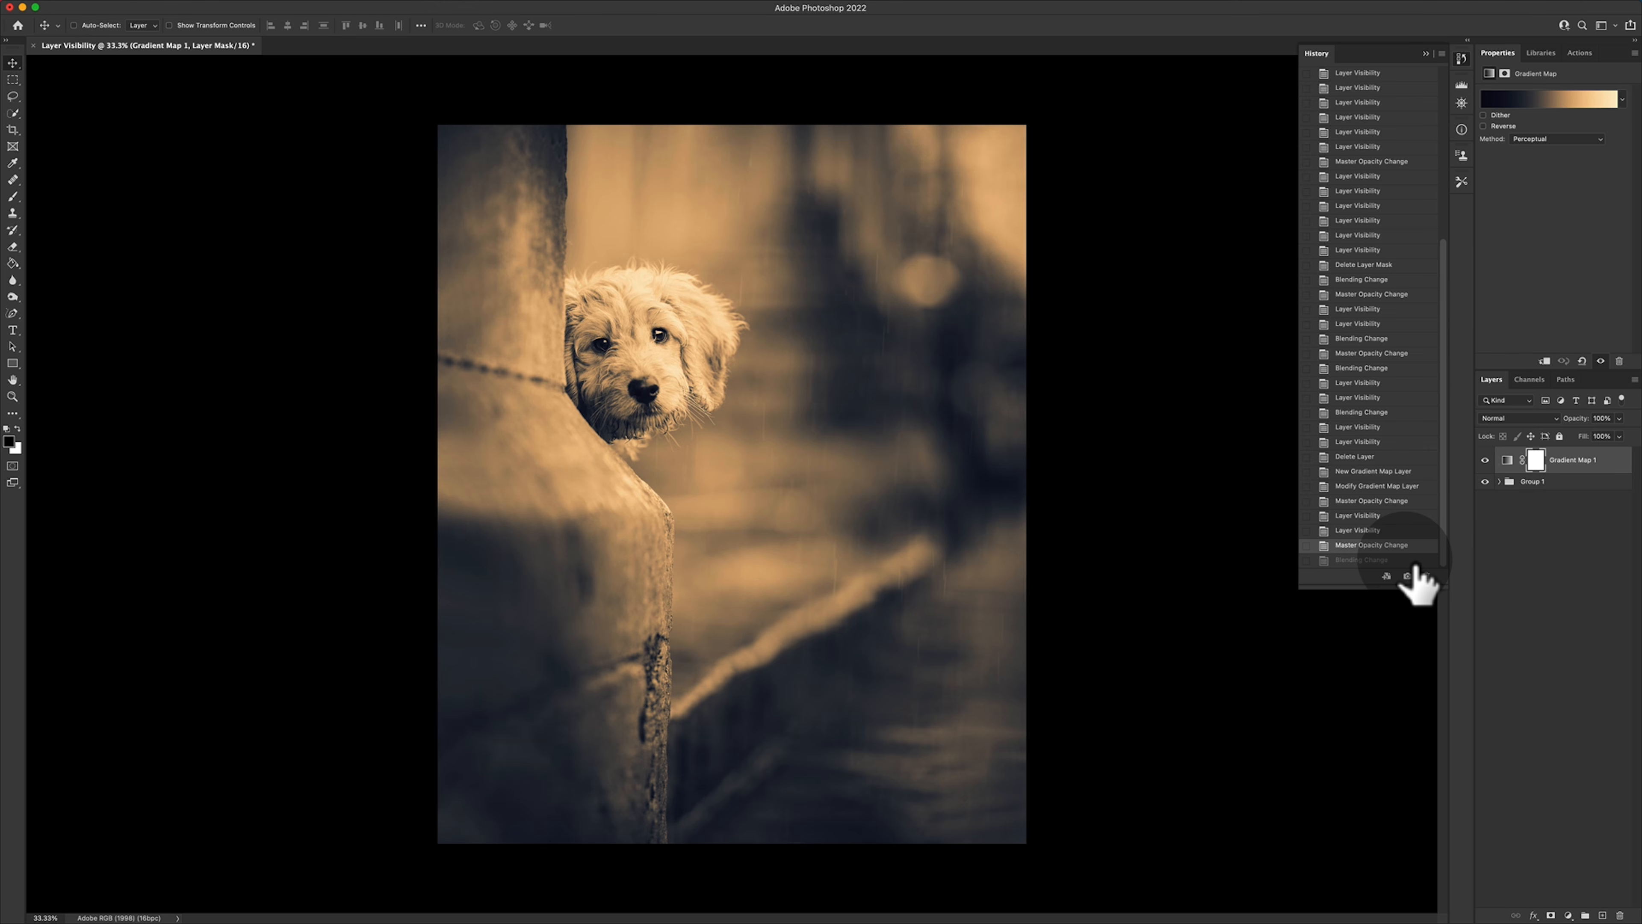
pyautogui.click(1406, 560)
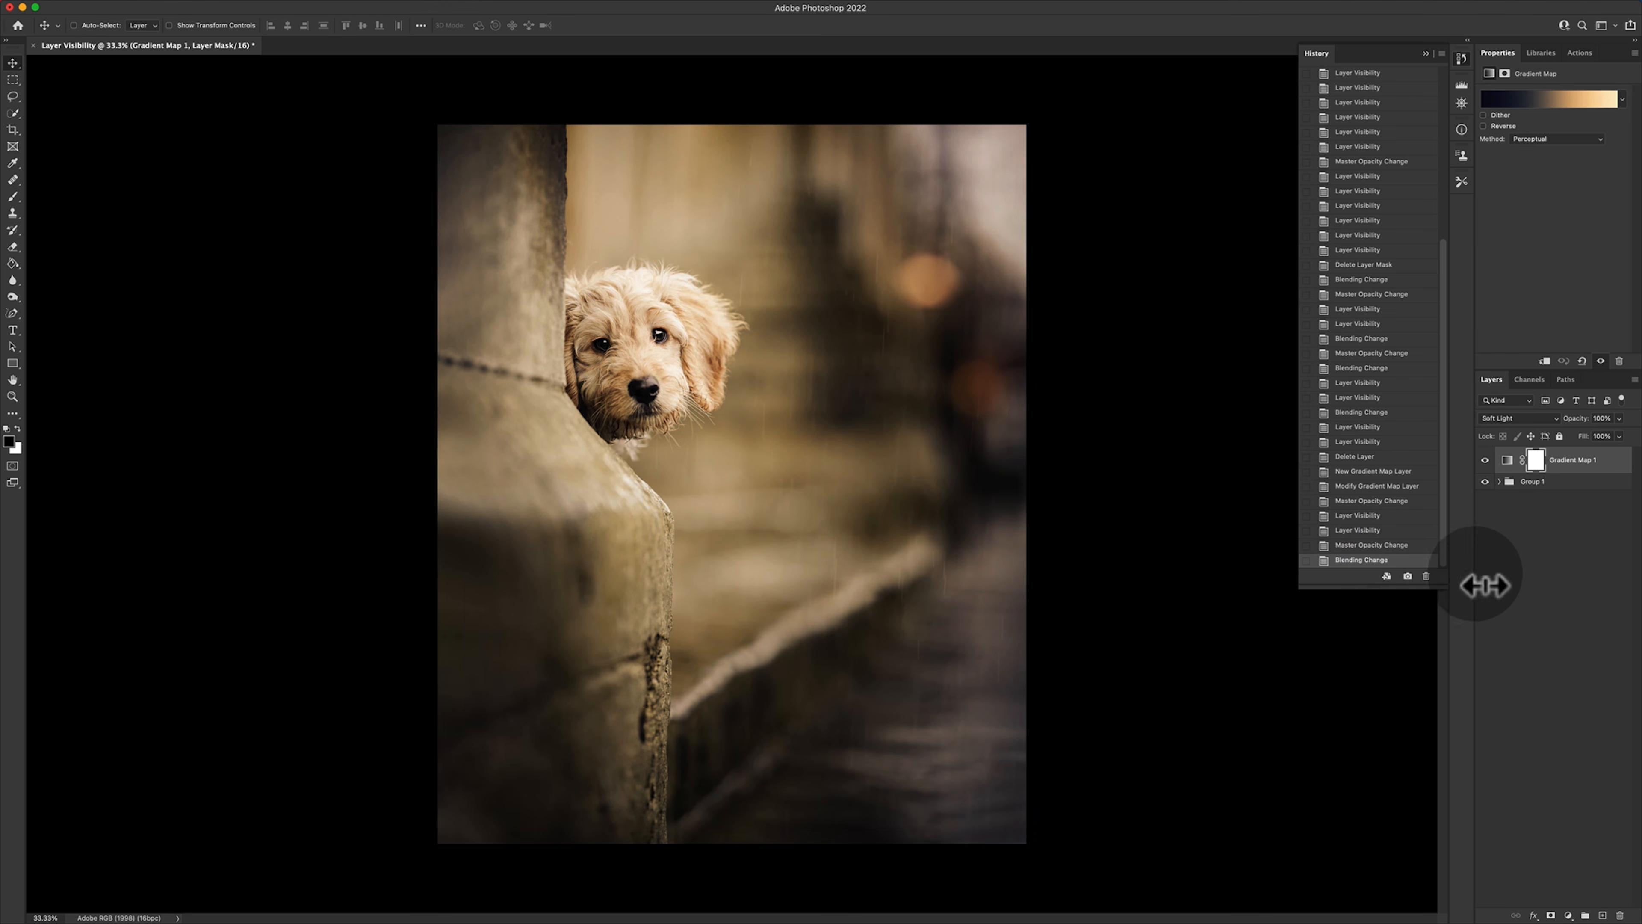
pyautogui.click(1519, 577)
pyautogui.click(1428, 53)
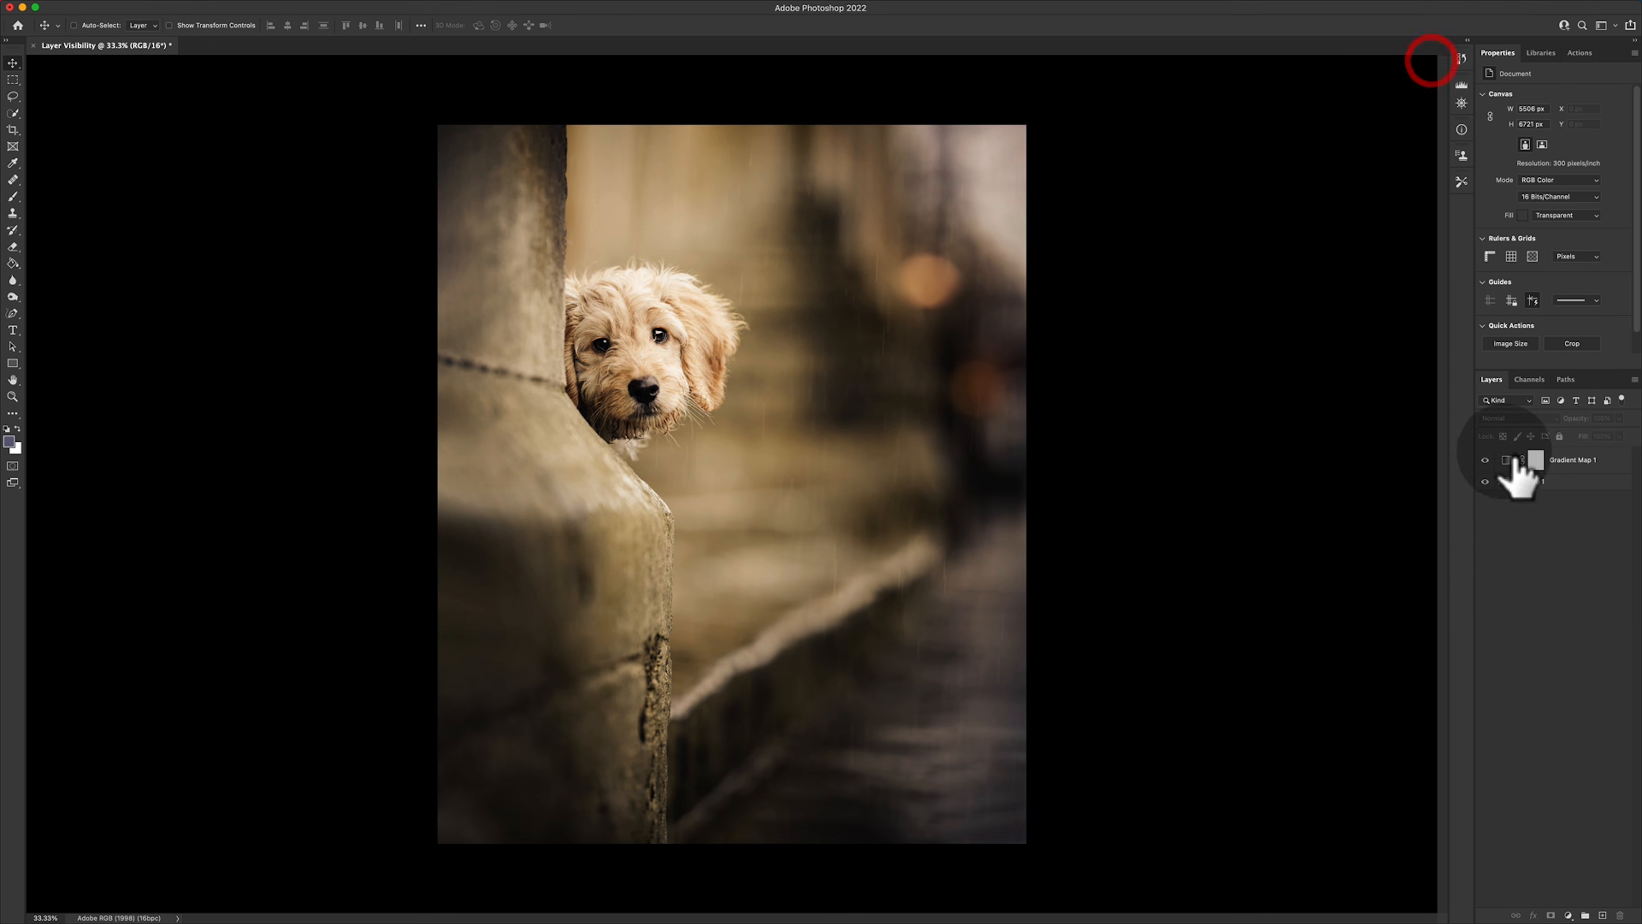
# Select the Gradient Map 1 layer and reduce its opacity to 72%.
pyautogui.click(1507, 460)
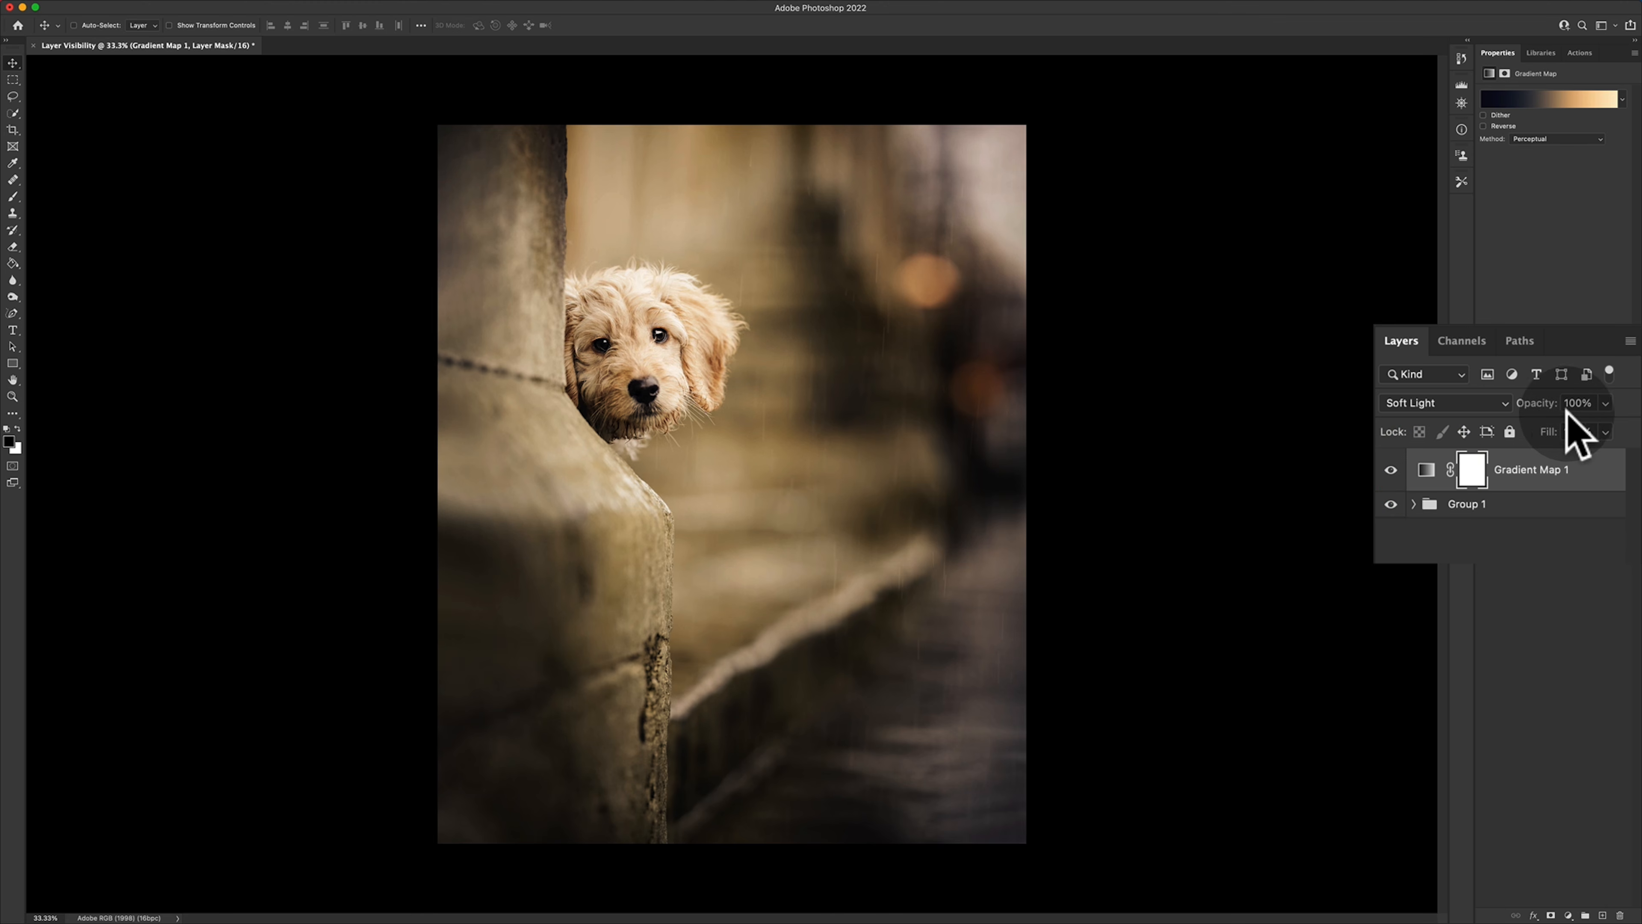
pyautogui.click(1602, 407)
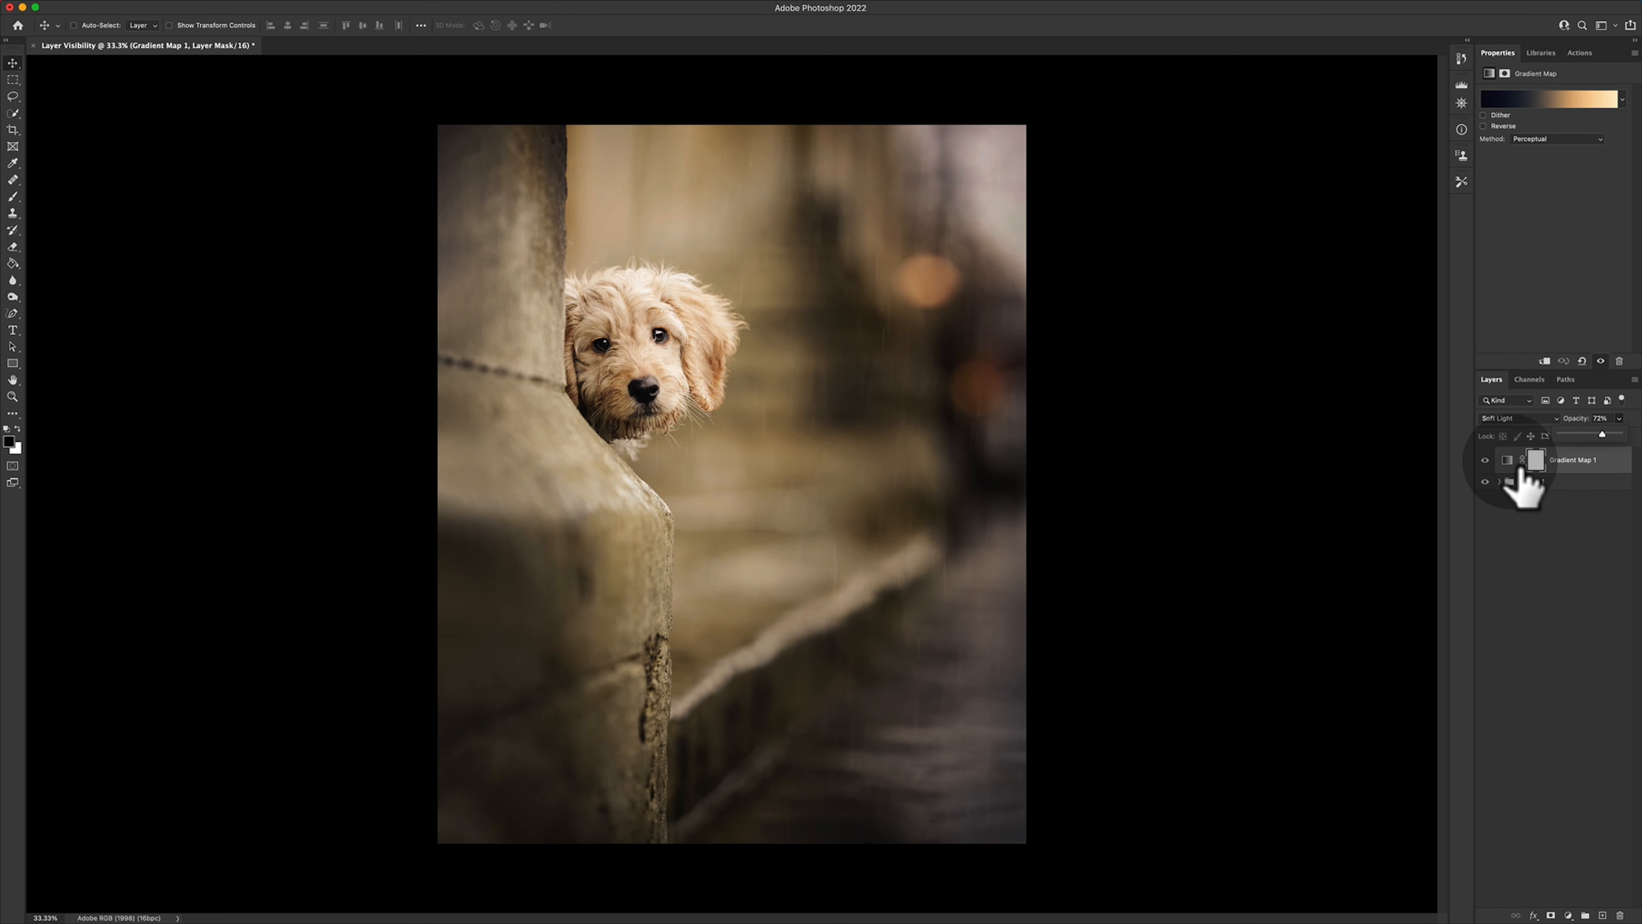
# Try recolouring the gradient map's darkest stop to the deep blue #090a28.
pyautogui.click(1492, 92)
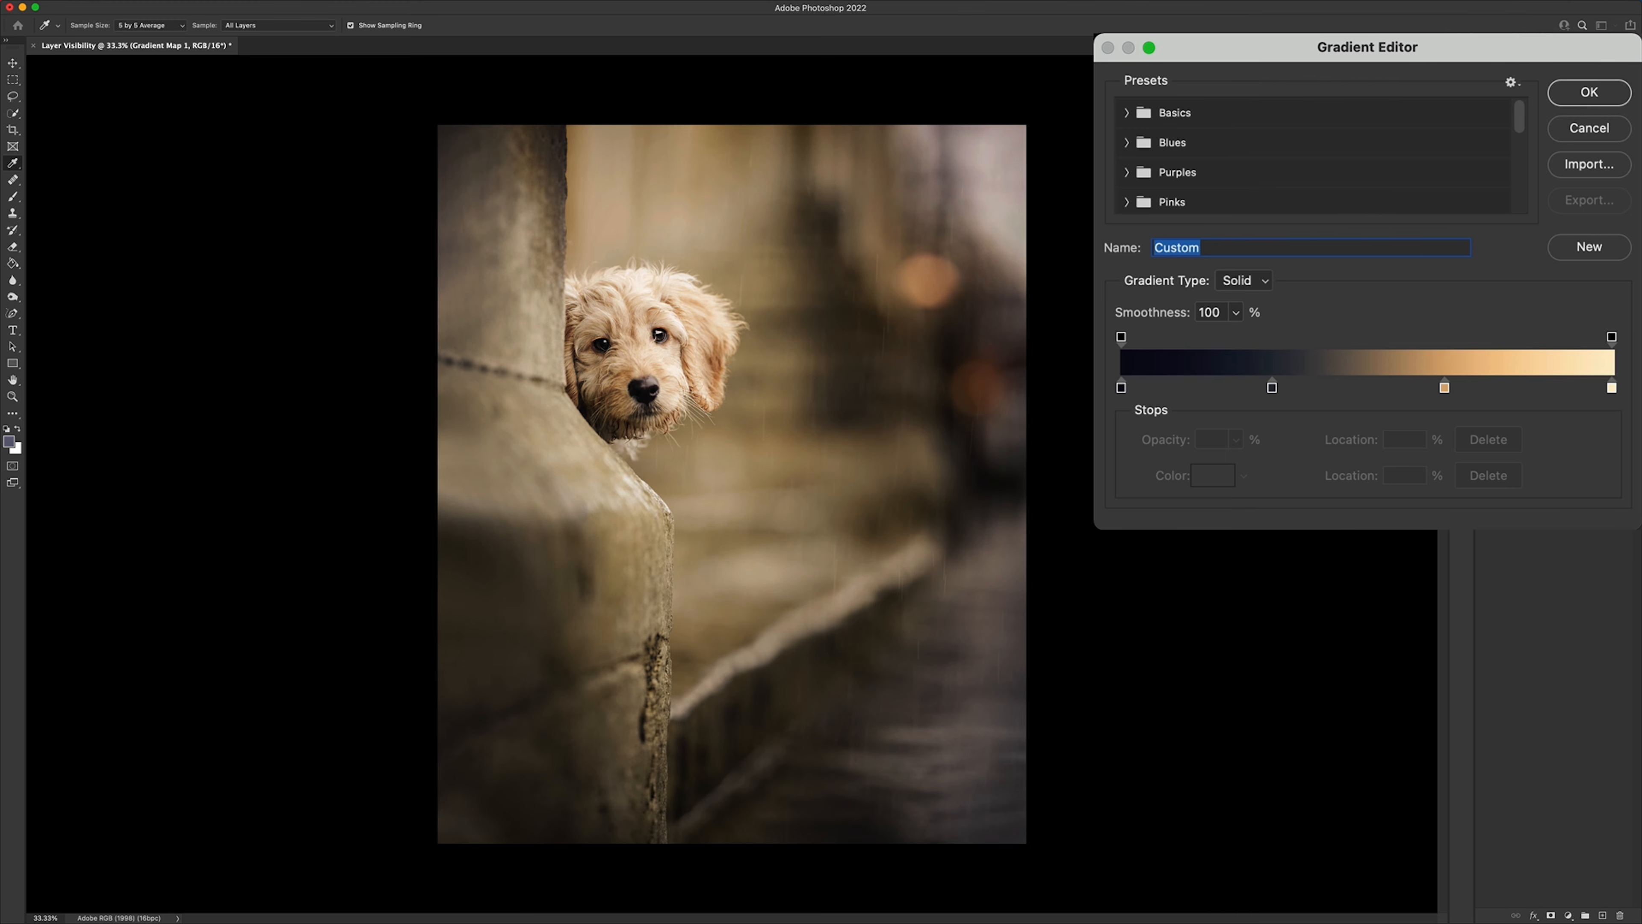
pyautogui.click(1121, 388)
pyautogui.click(1196, 476)
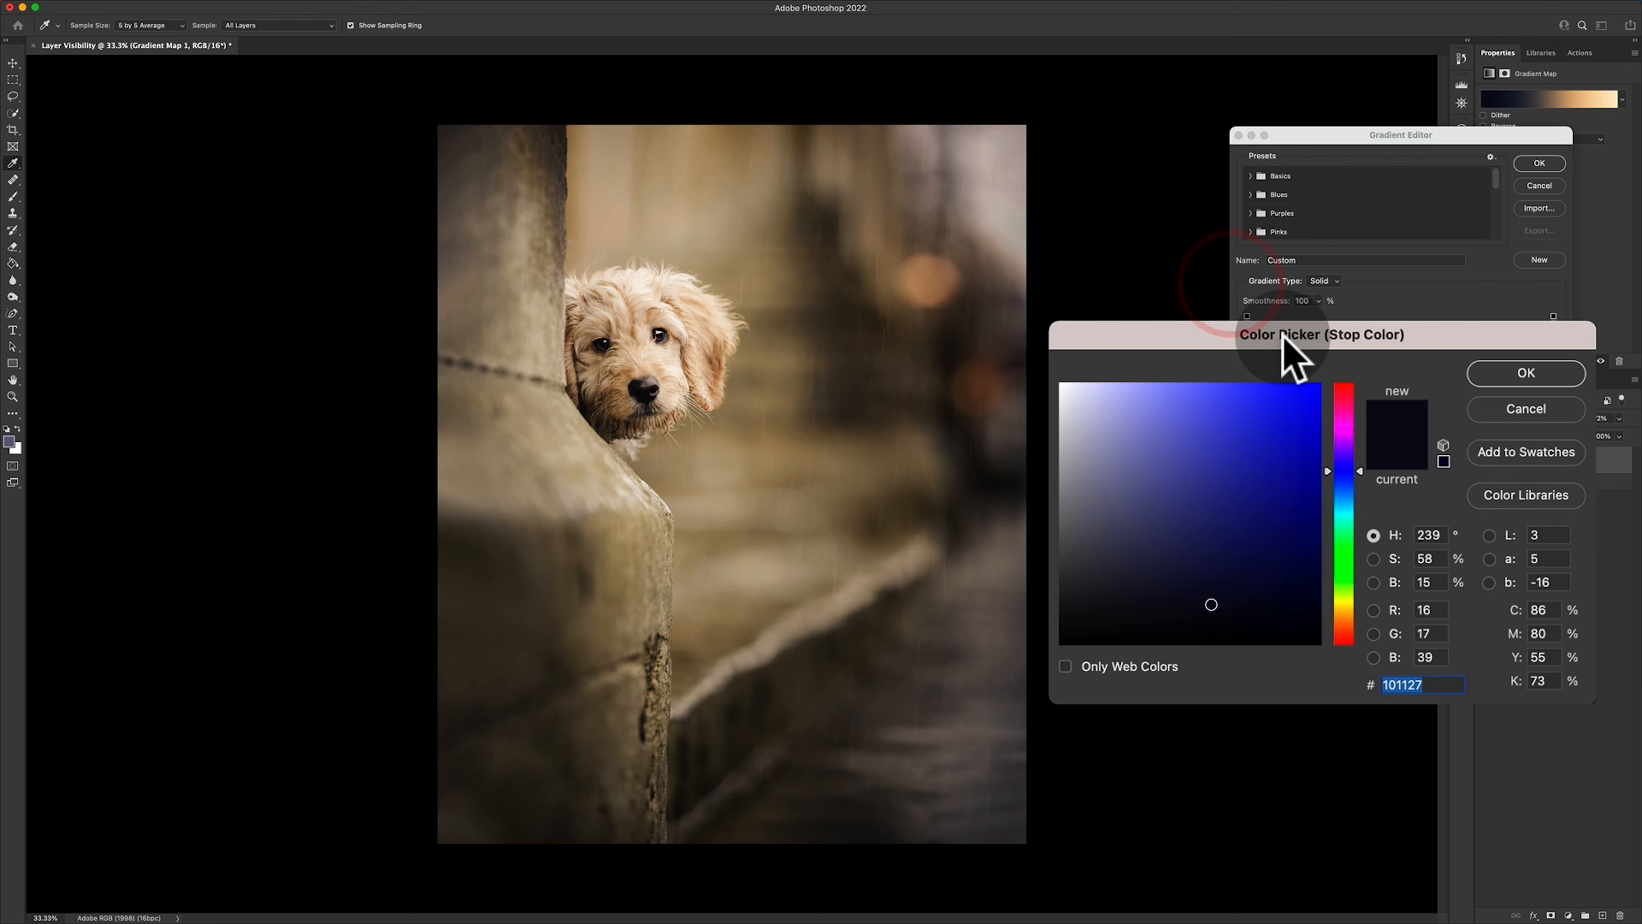
pyautogui.moveTo(1233, 623)
pyautogui.mouseDown()
pyautogui.moveTo(1274, 622)
pyautogui.moveTo(1260, 603)
pyautogui.mouseUp()
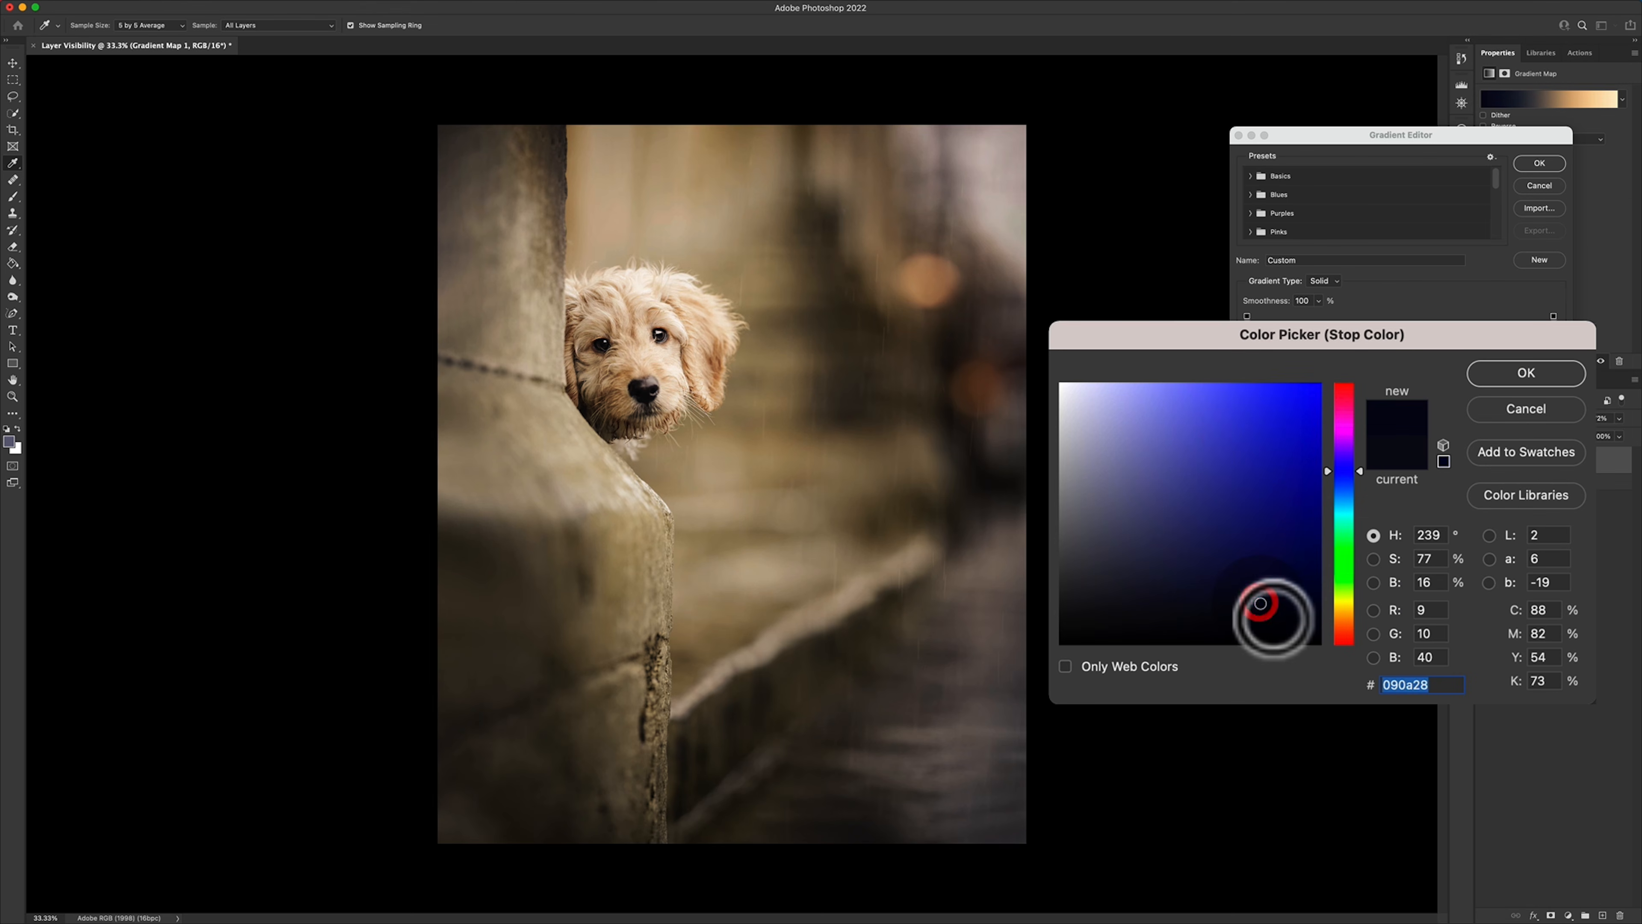
pyautogui.click(1490, 375)
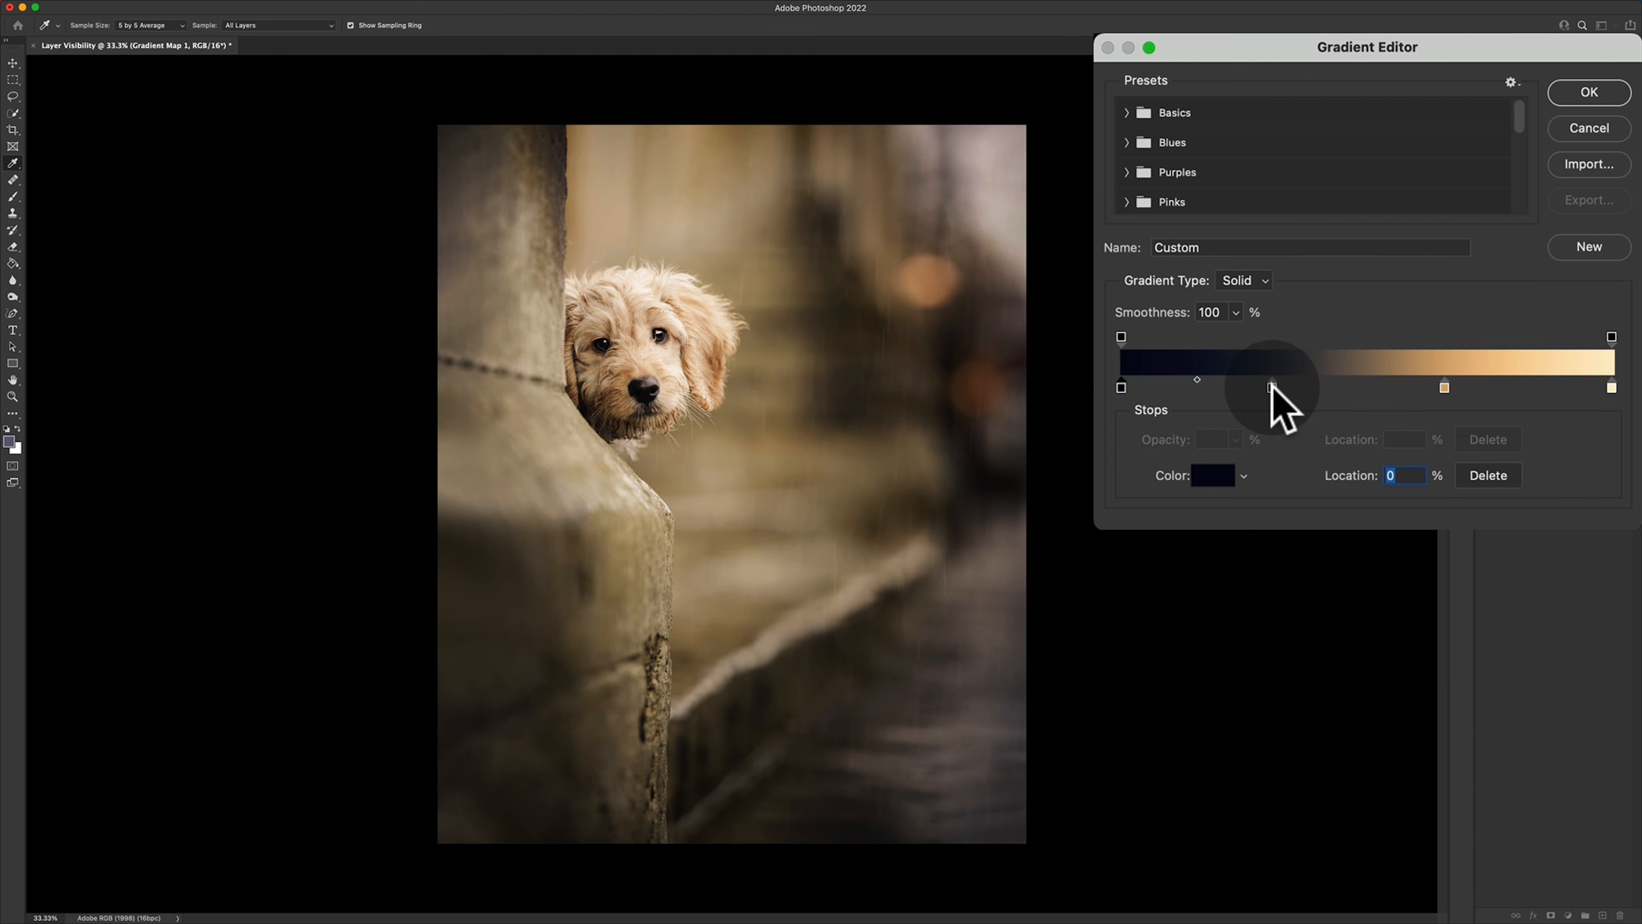
# Try a more saturated navy for the gradient's colour stop at 31%.
pyautogui.click(1271, 387)
pyautogui.click(1212, 476)
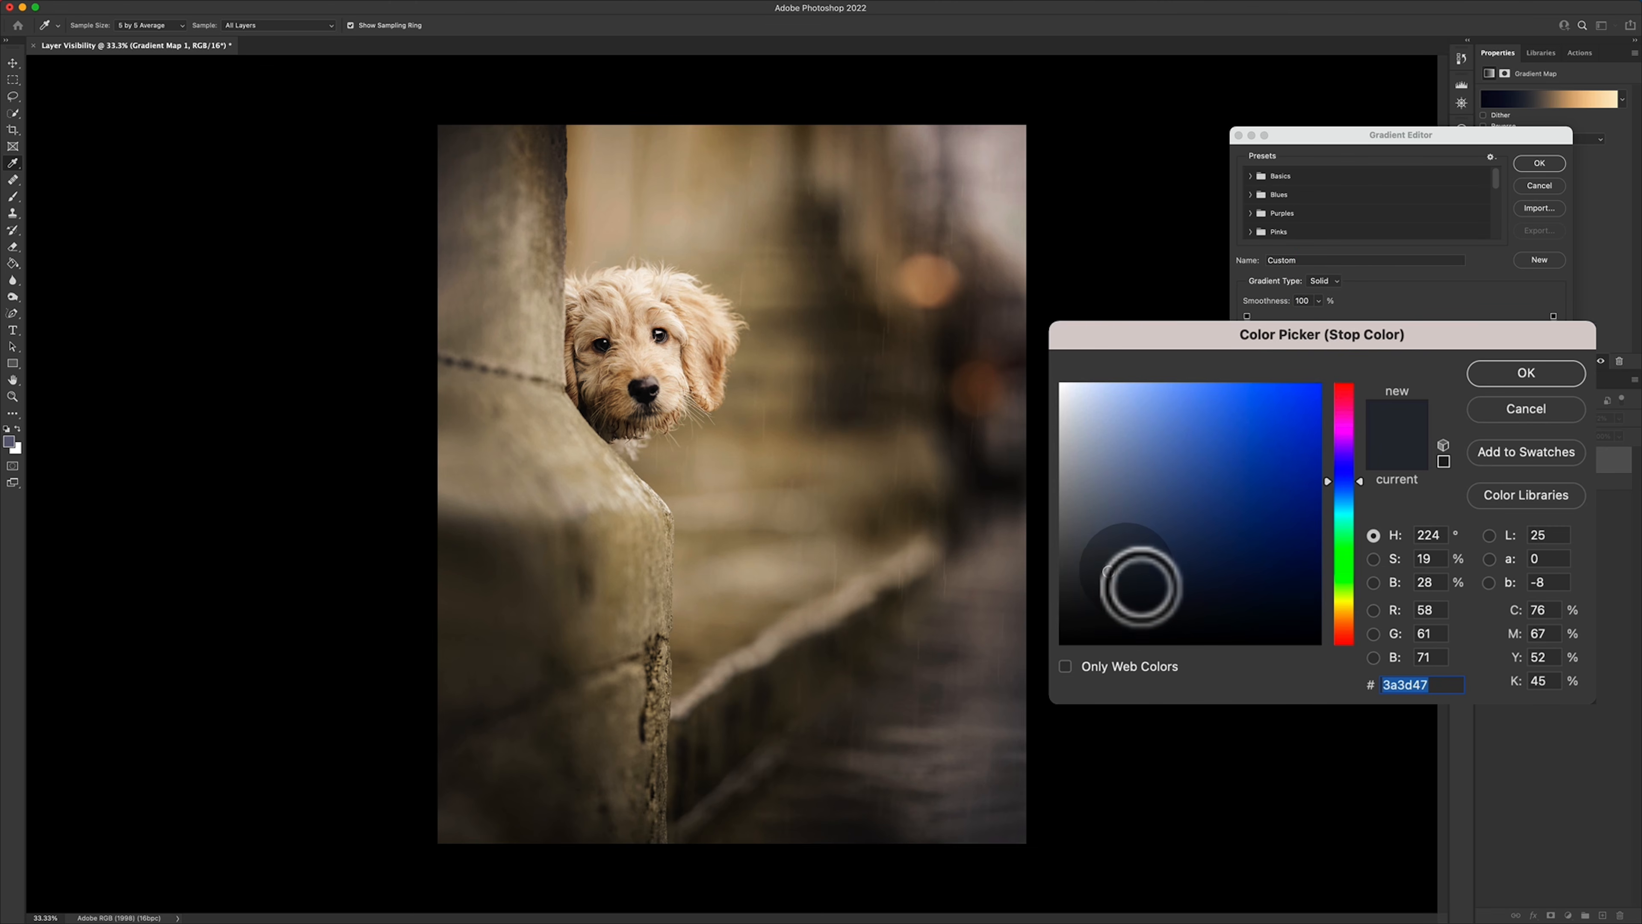
pyautogui.click(1182, 569)
pyautogui.moveTo(1182, 569); pyautogui.dragTo(1228, 568)
pyautogui.click(1521, 374)
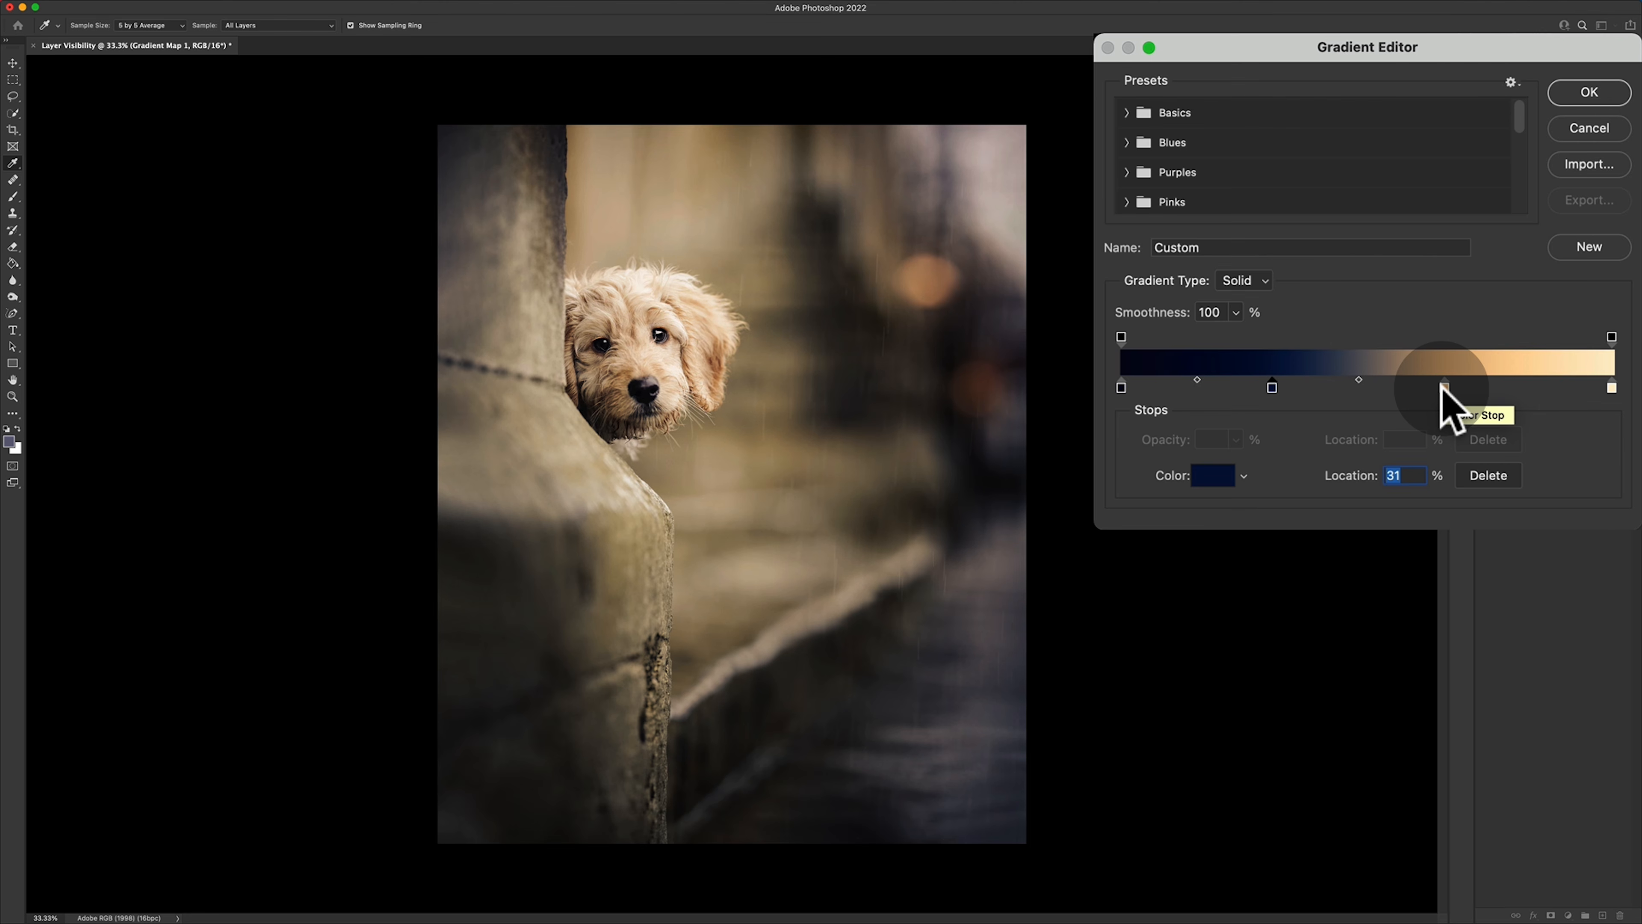
# Try moving the gradient's orange stop to 84% and the navy stop to 46%, and discard the gradient edits.
pyautogui.moveTo(1443, 388); pyautogui.dragTo(1527, 388)
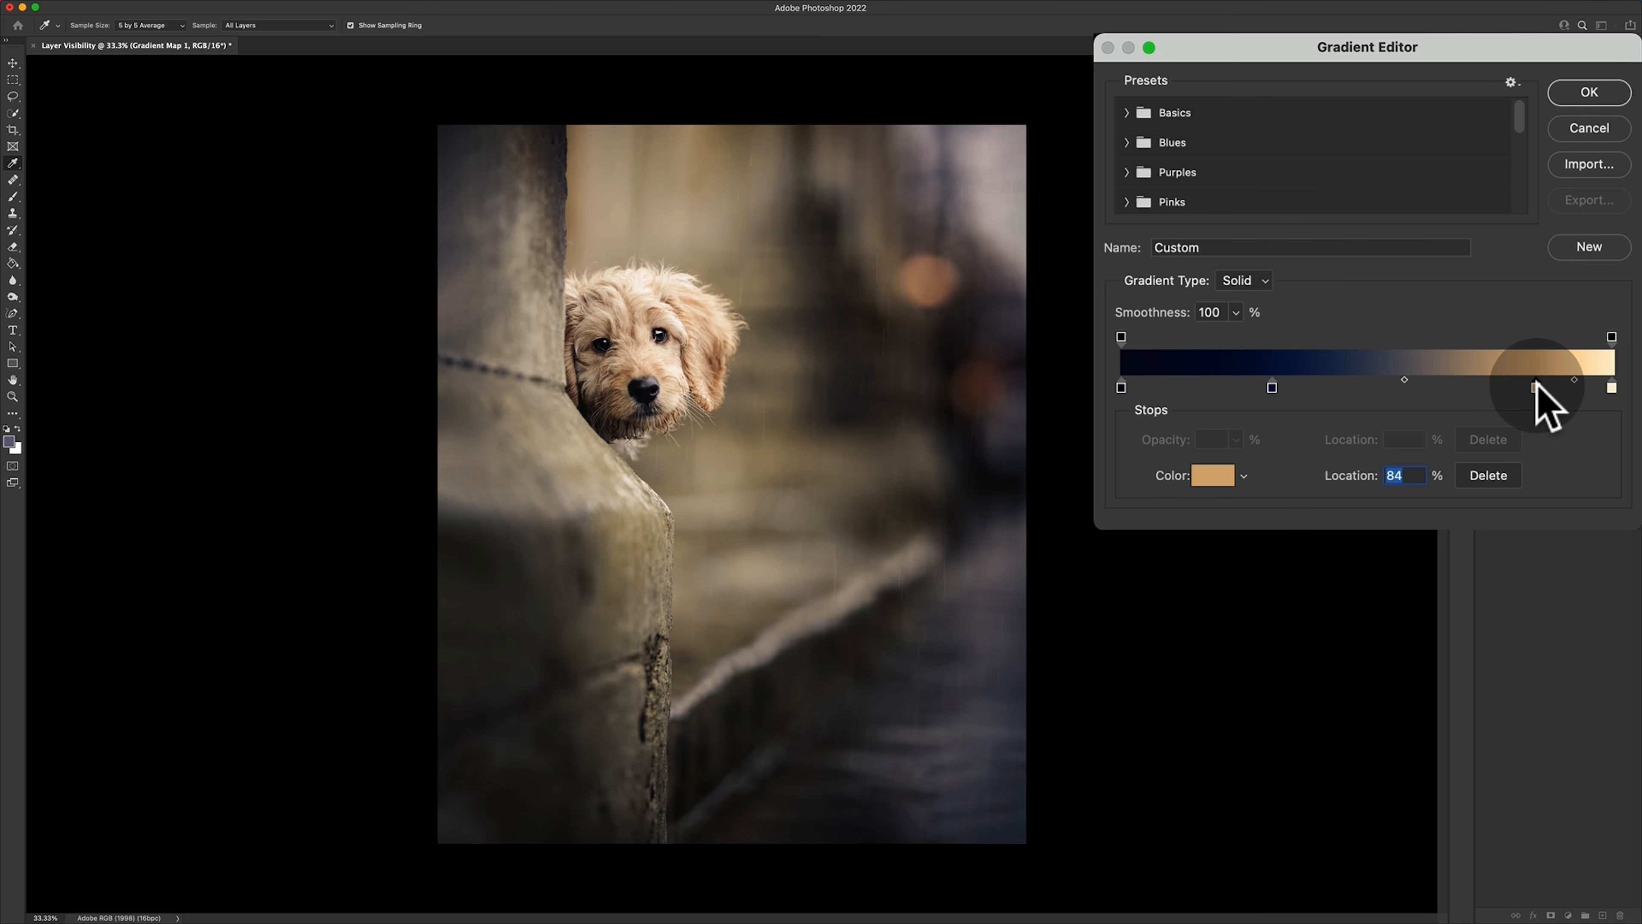
pyautogui.moveTo(1271, 388); pyautogui.dragTo(1331, 388)
pyautogui.click(1332, 388)
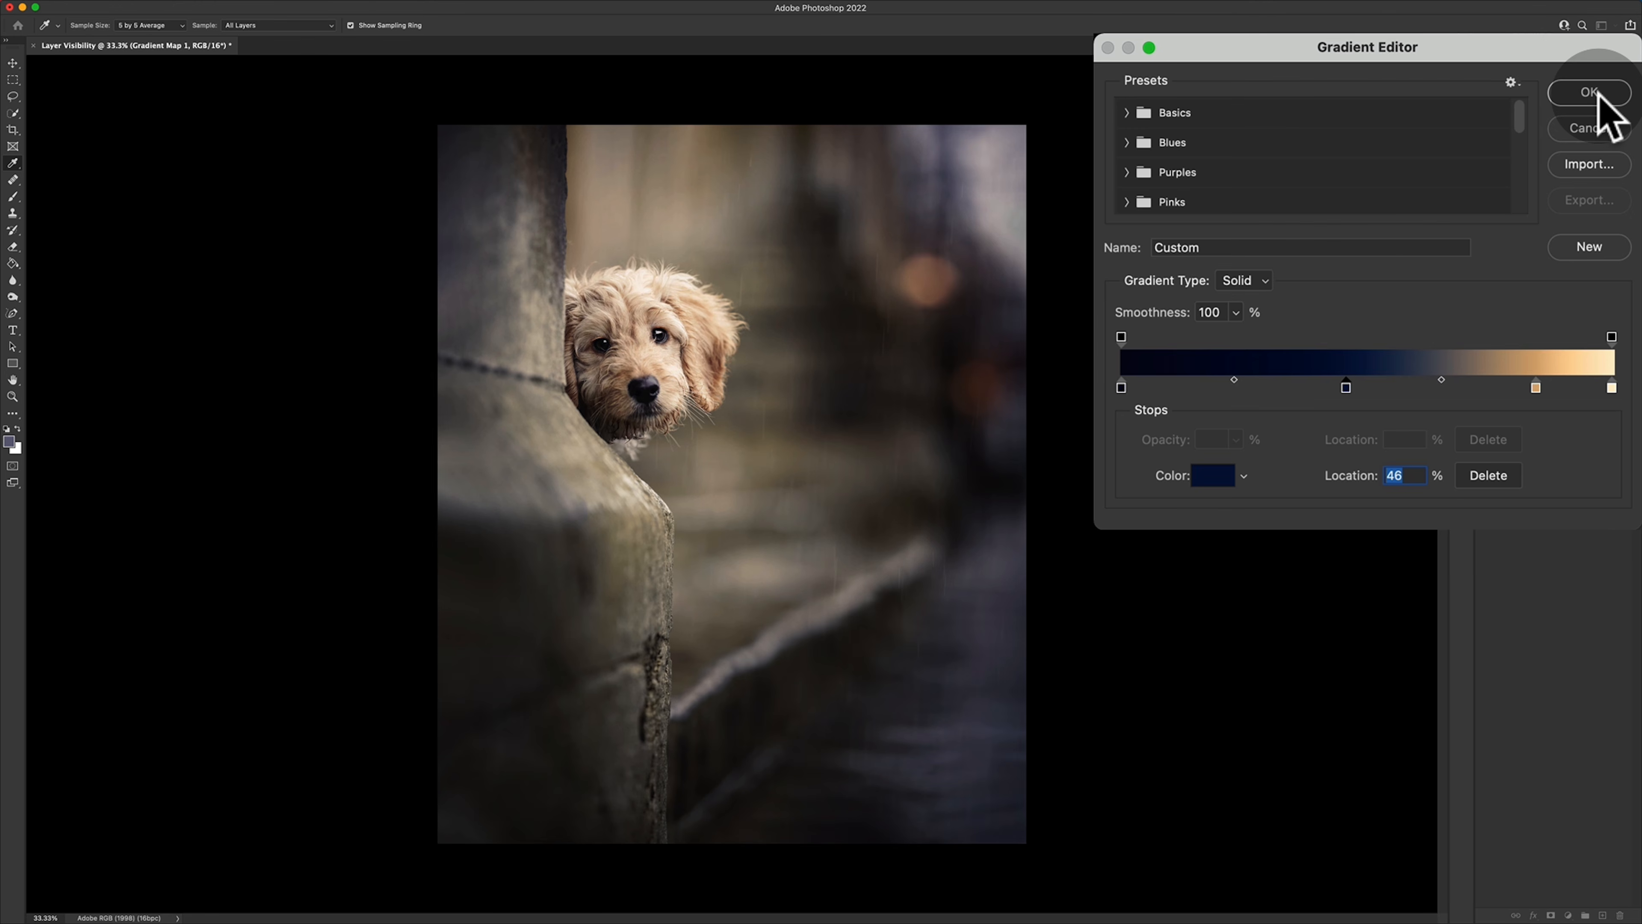
pyautogui.click(1576, 125)
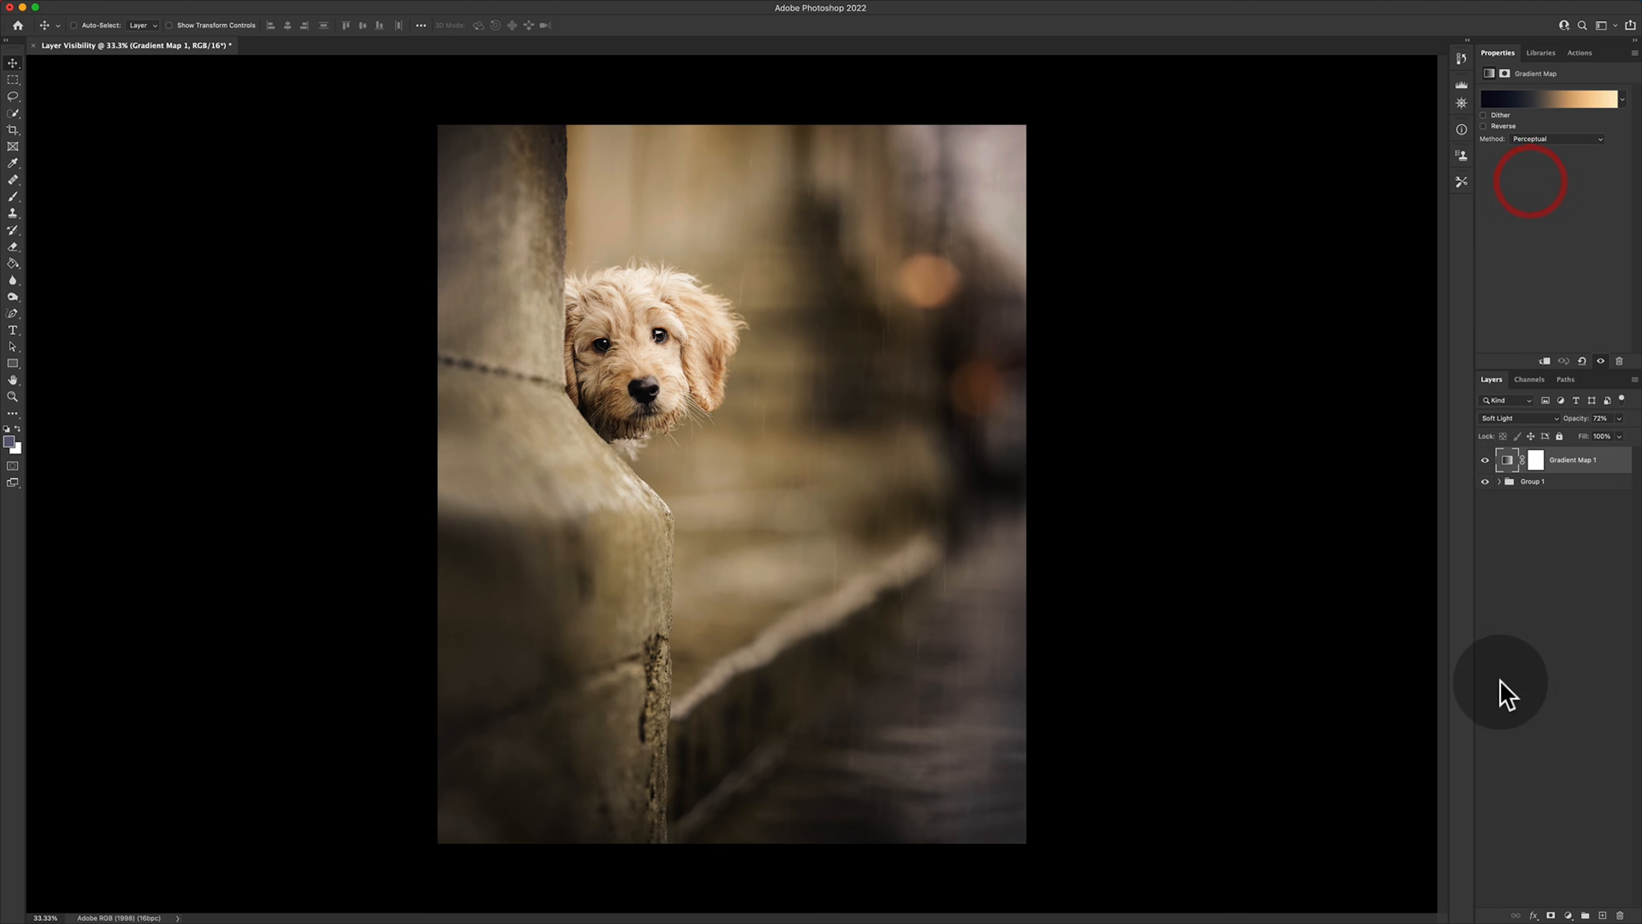
# Recolour the gradient map's second stop, at 31%, to a saturated navy and apply the gradient.
pyautogui.click(1523, 99)
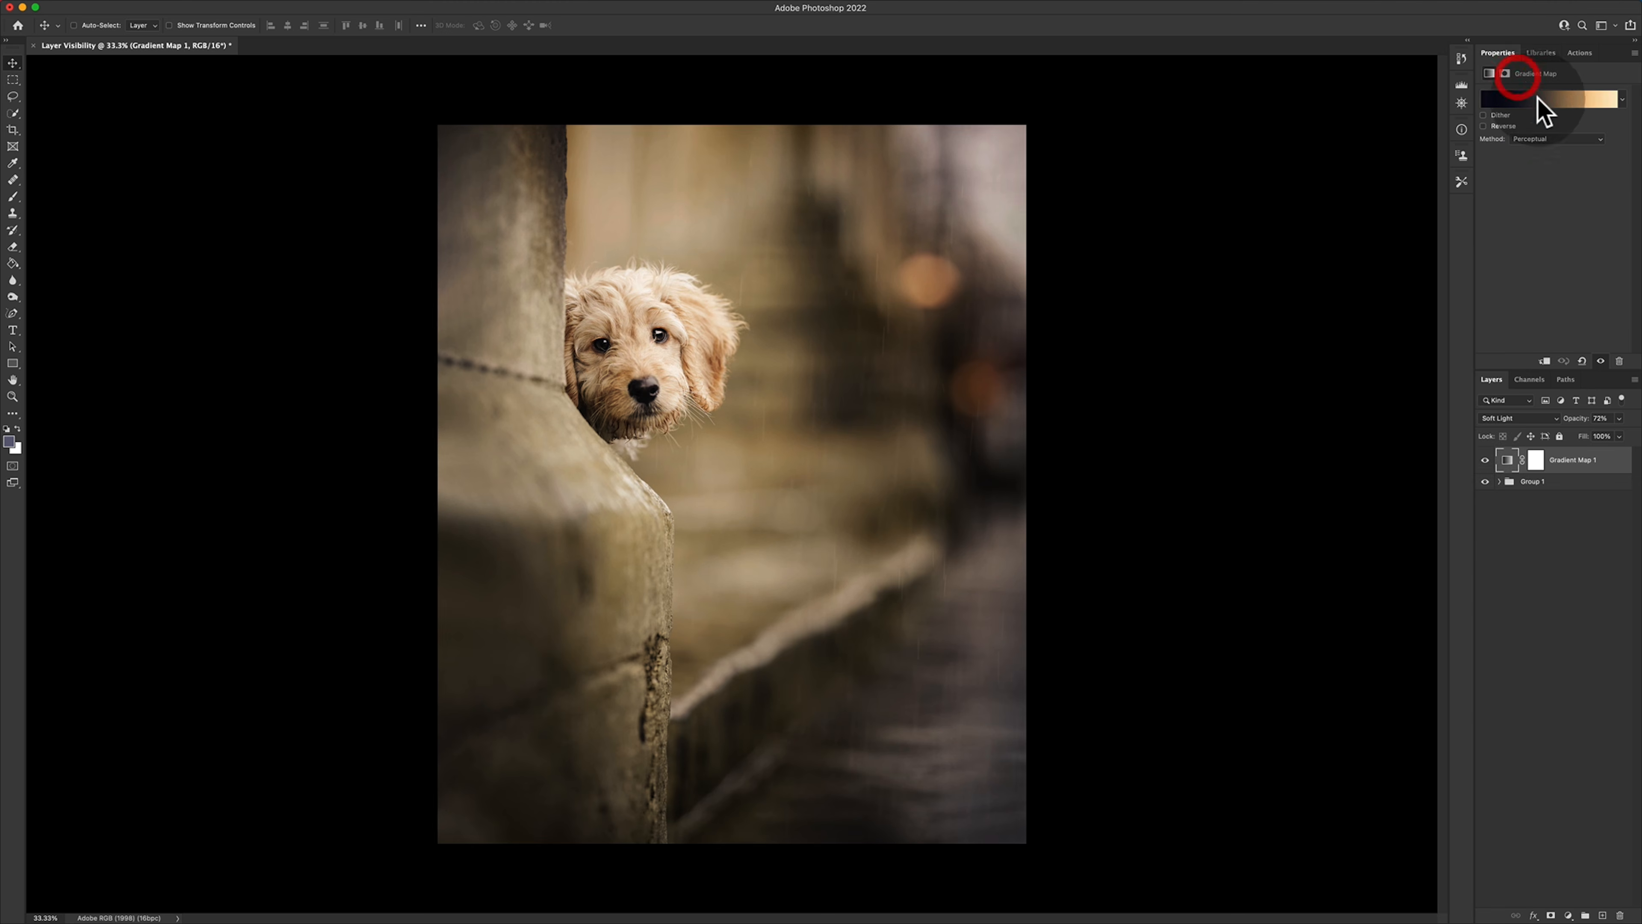
pyautogui.click(1308, 401)
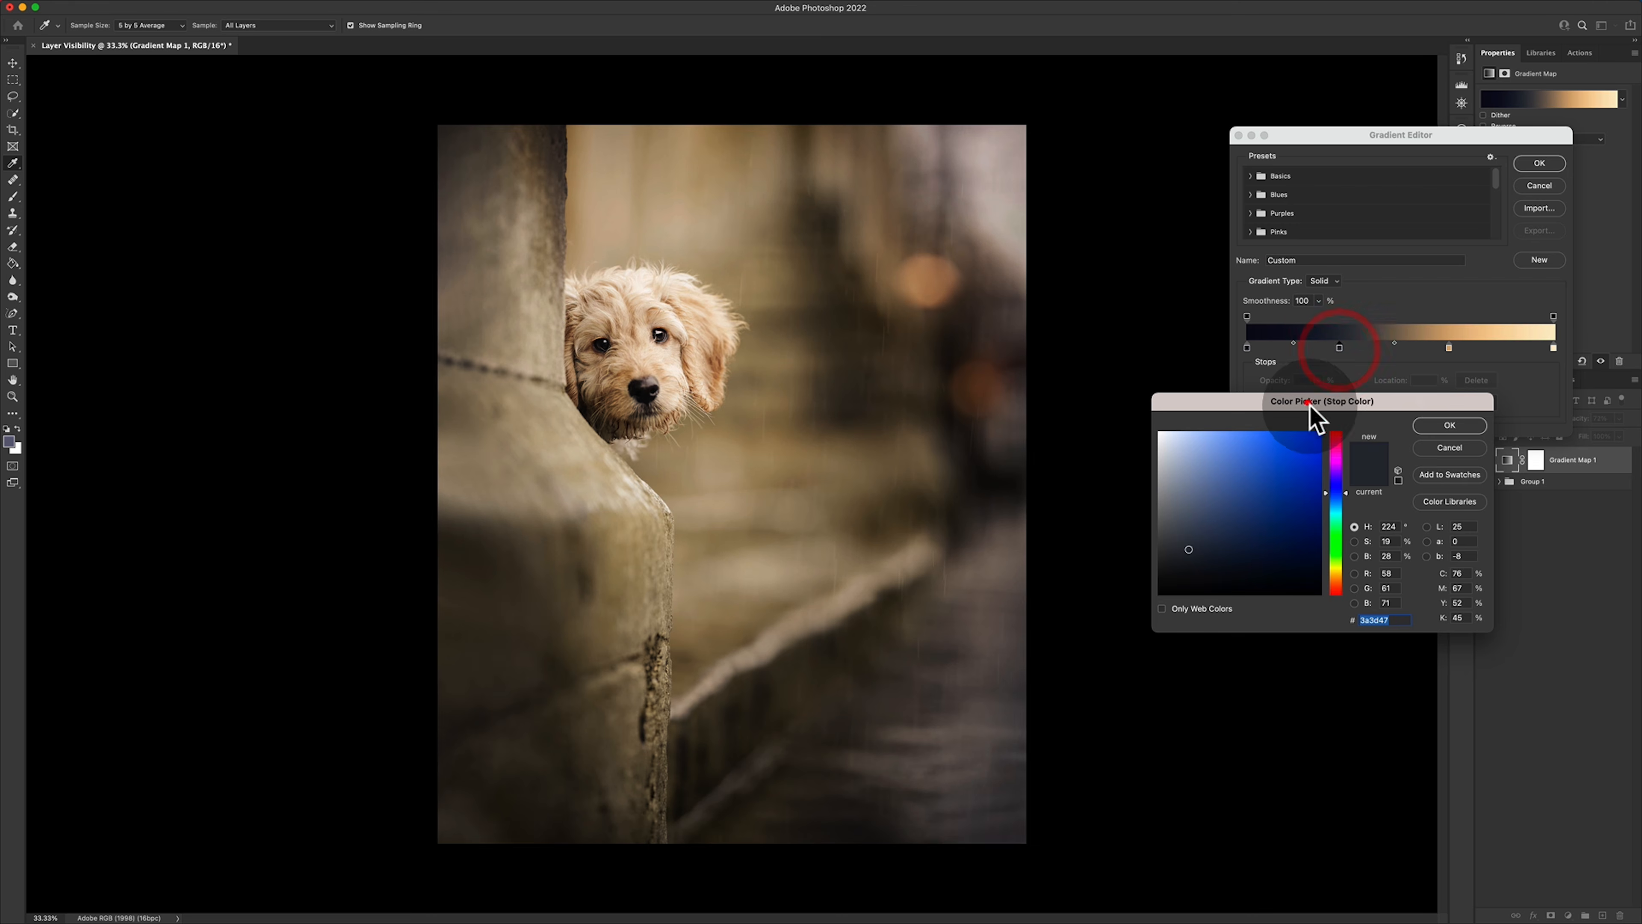
pyautogui.click(1257, 552)
pyautogui.click(1434, 422)
pyautogui.click(1538, 166)
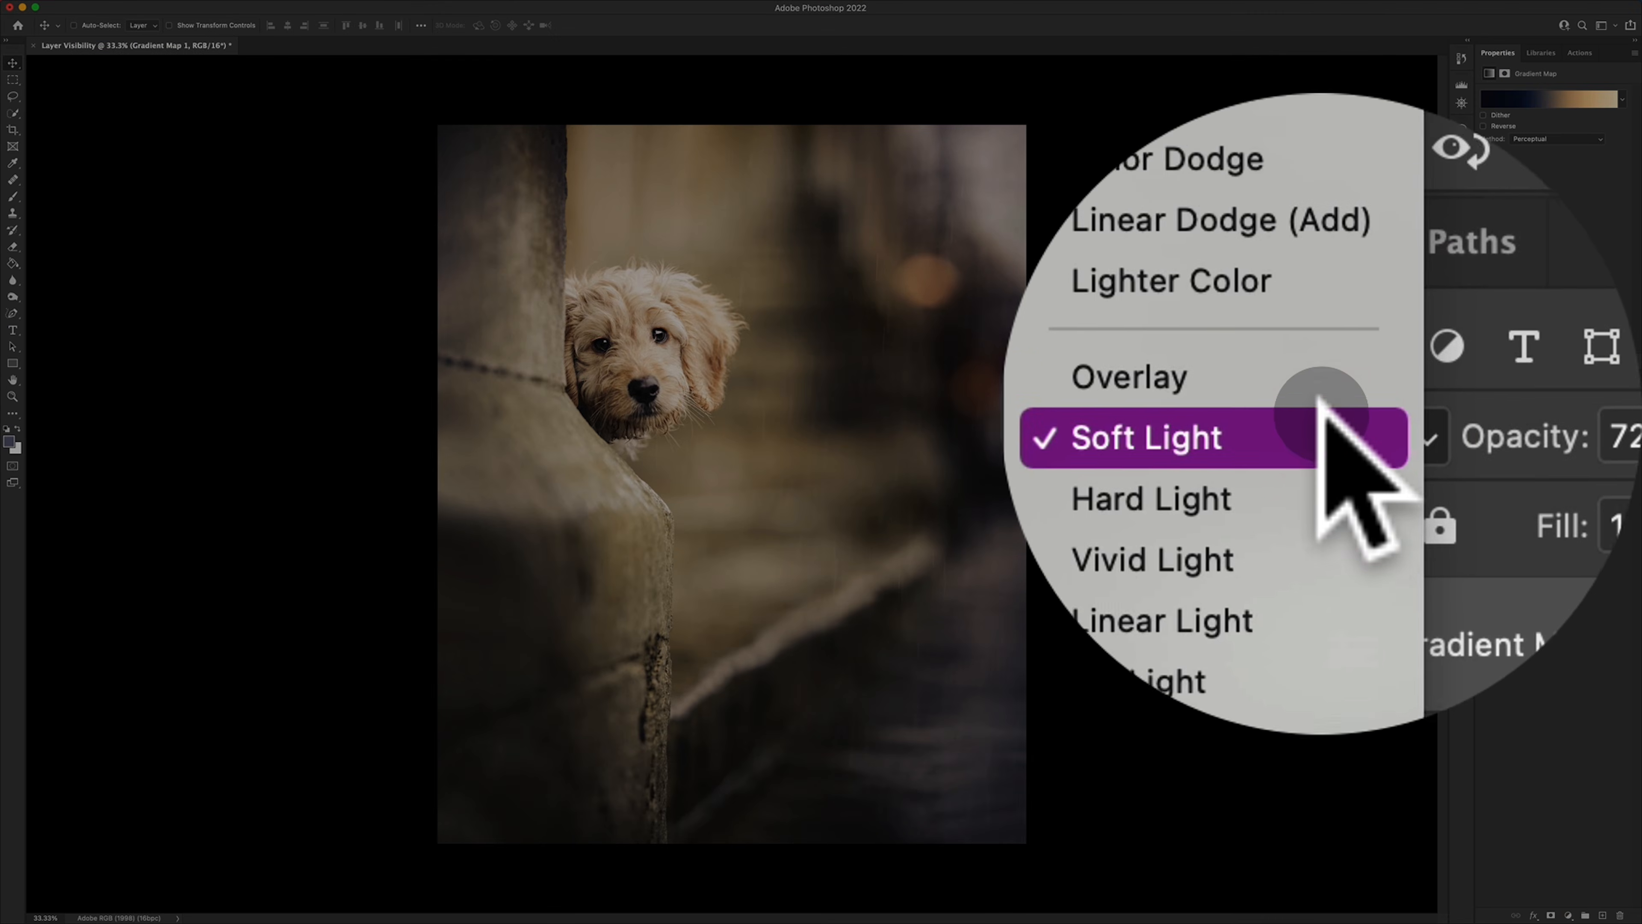
# Try the Overlay blend mode at 35% opacity on the Gradient Map 1 layer.
pyautogui.click(1538, 418)
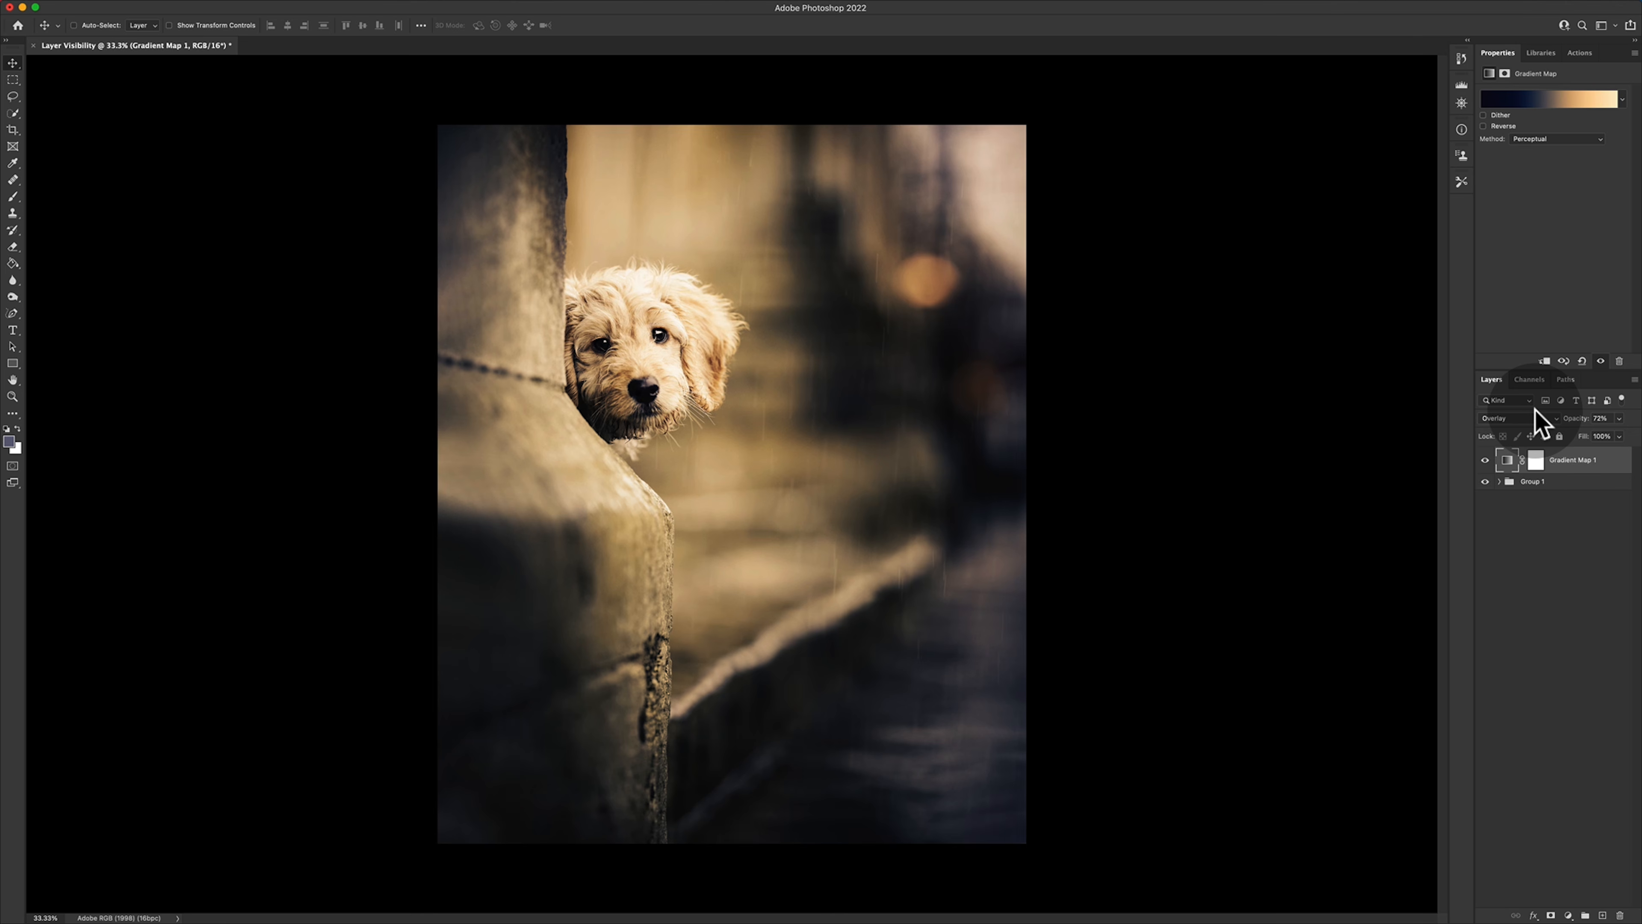
pyautogui.moveTo(1620, 418); pyautogui.dragTo(1594, 431)
pyautogui.moveTo(1454, 420)
pyautogui.mouseDown()
pyautogui.moveTo(1430, 420)
pyautogui.moveTo(1448, 429)
pyautogui.mouseUp()
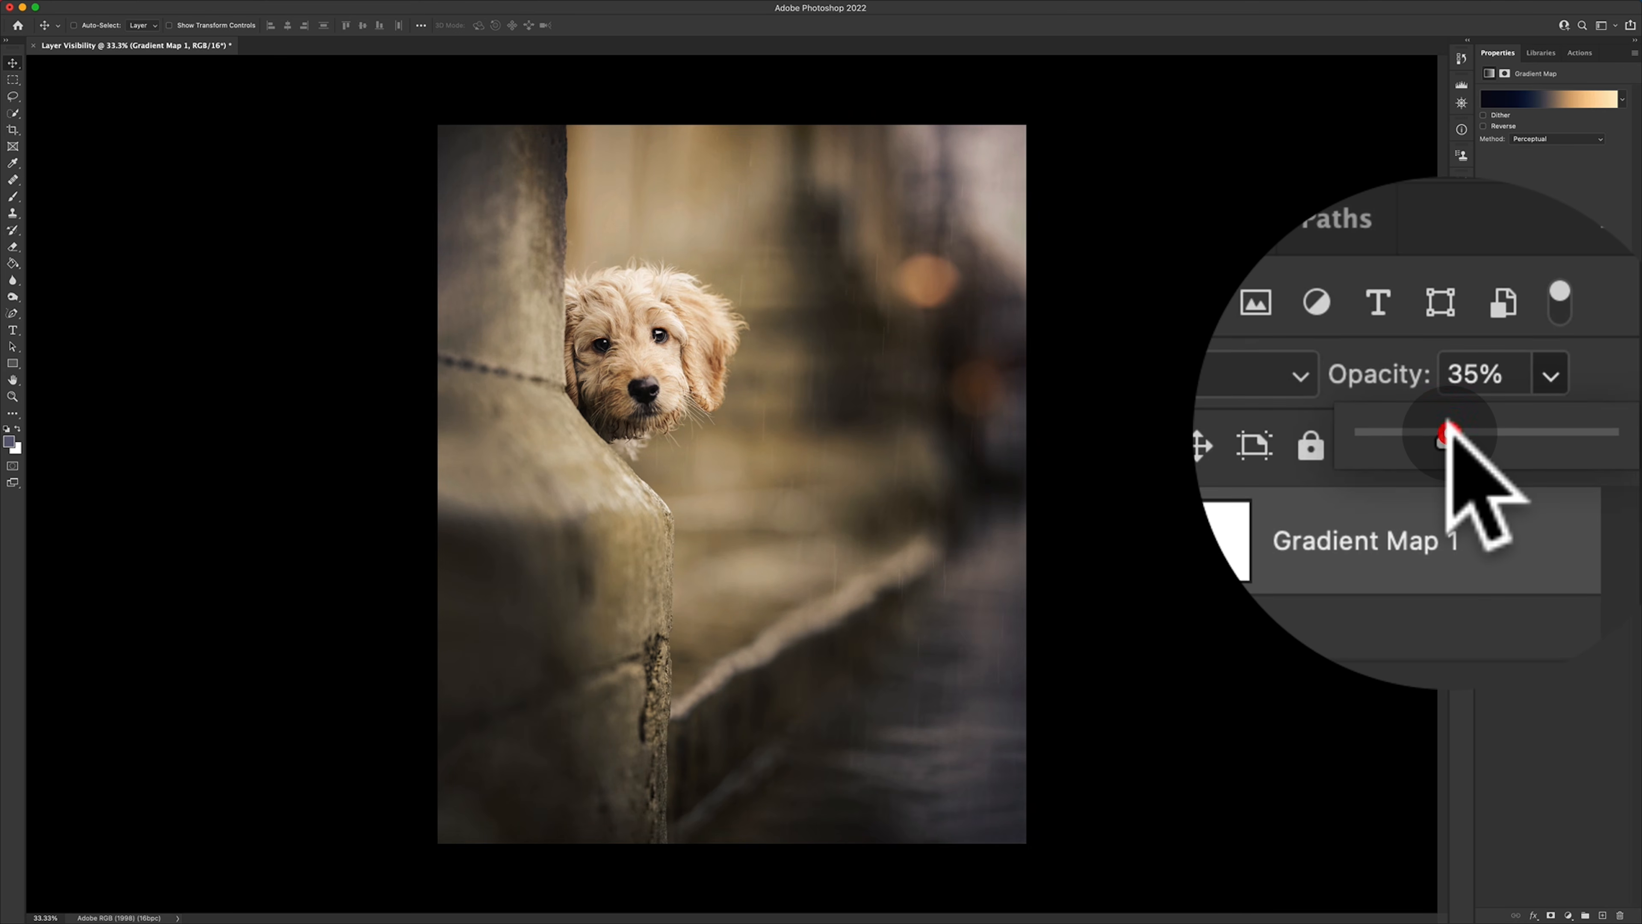
# Set the Gradient Map 1 layer's blend mode to Soft Light and its opacity to 84%.
pyautogui.click(1385, 414)
pyautogui.click(1385, 418)
pyautogui.click(1550, 418)
pyautogui.moveTo(1558, 429); pyautogui.dragTo(1561, 428)
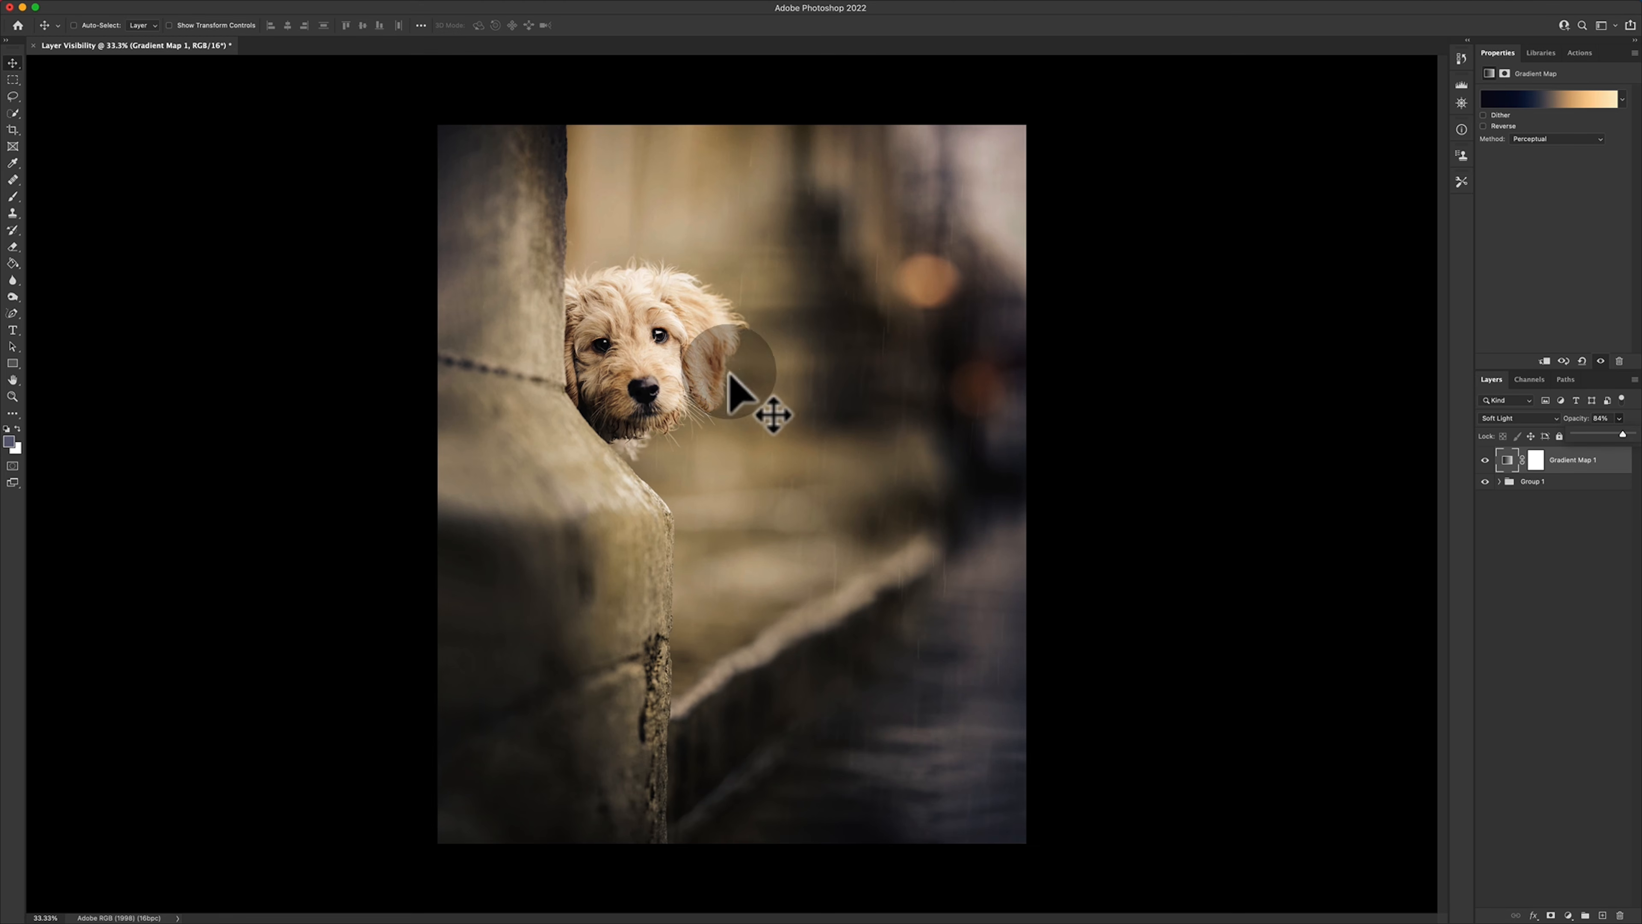
# Examine the puppy's nose and muzzle up close with the Gradient Map 1 layer hidden and shown.
pyautogui.scroll(3, 531, 396)
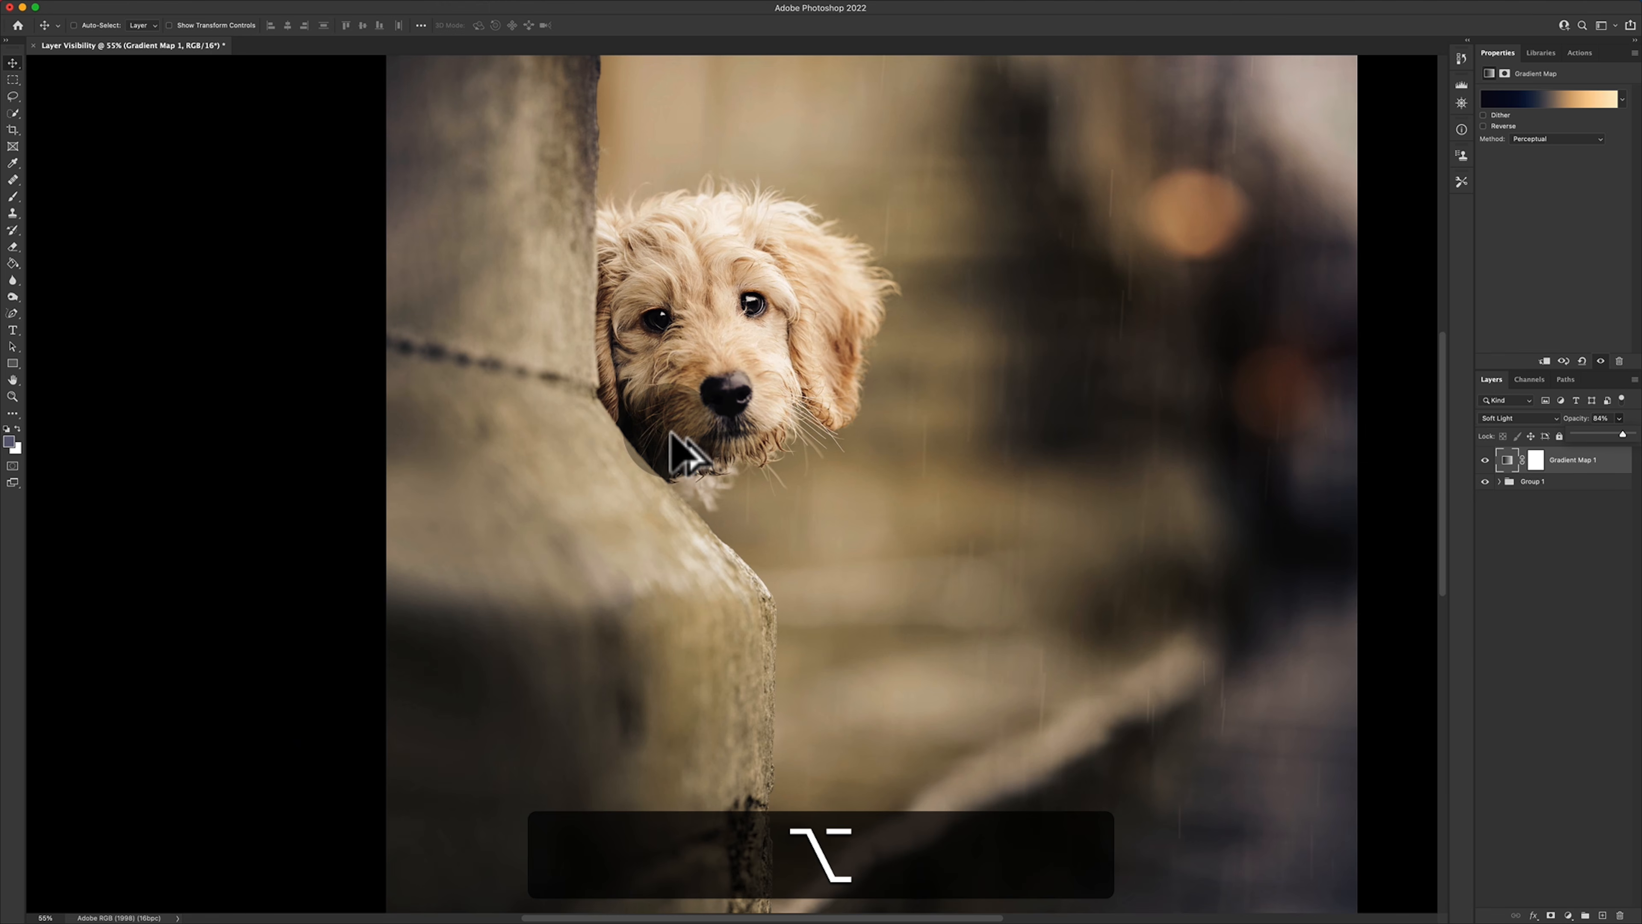
pyautogui.scroll(10, 670, 431)
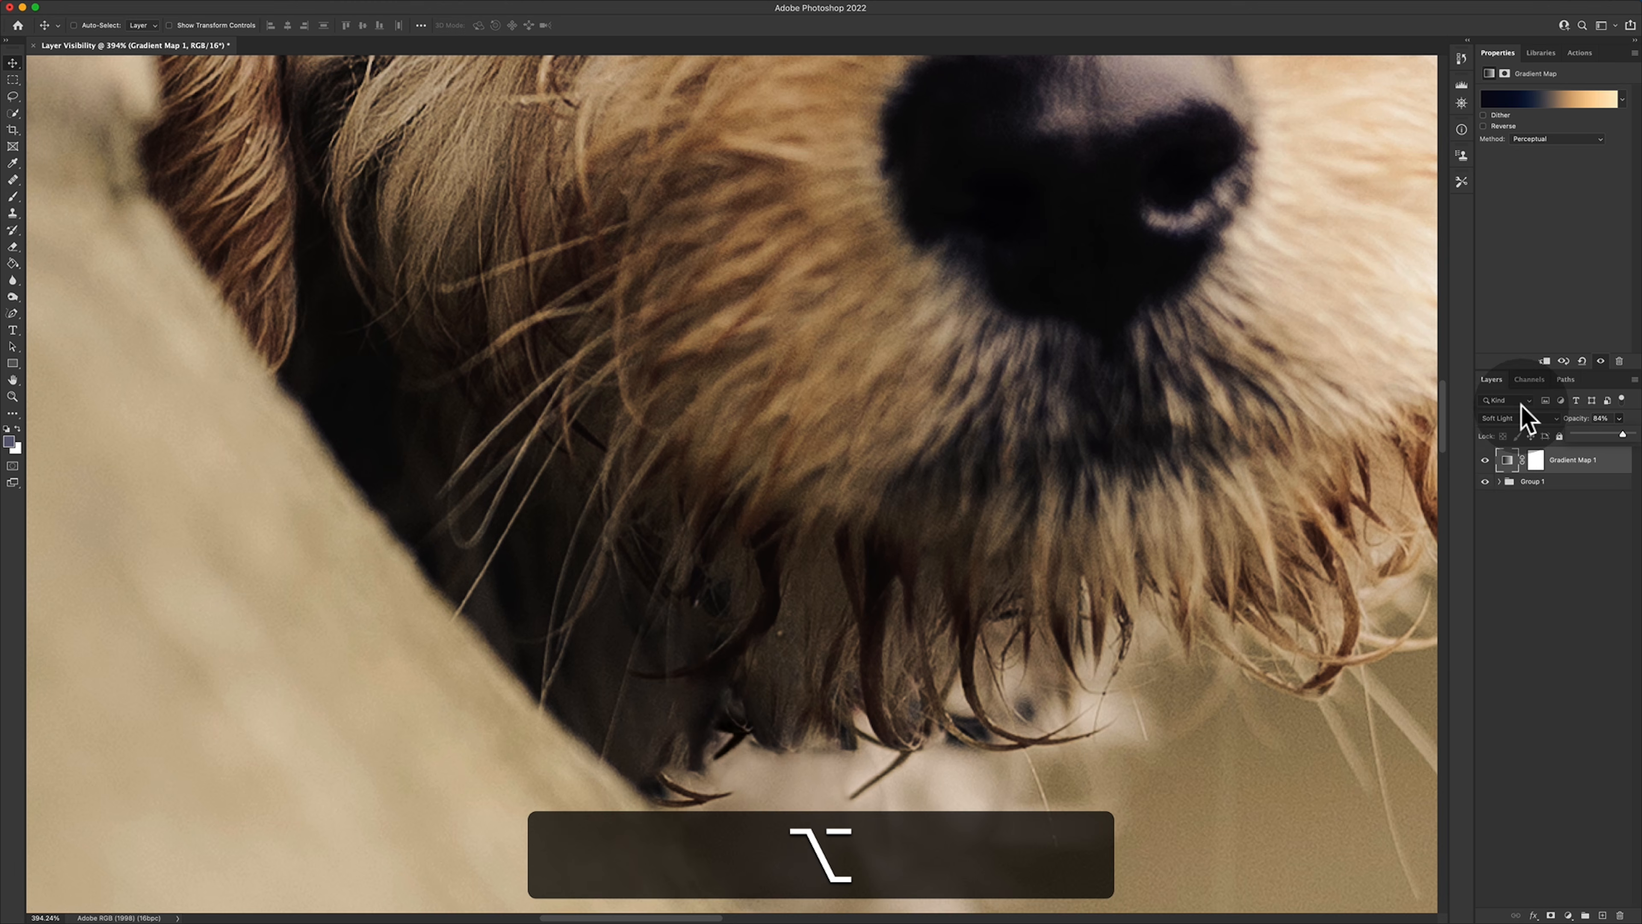
pyautogui.click(1486, 460)
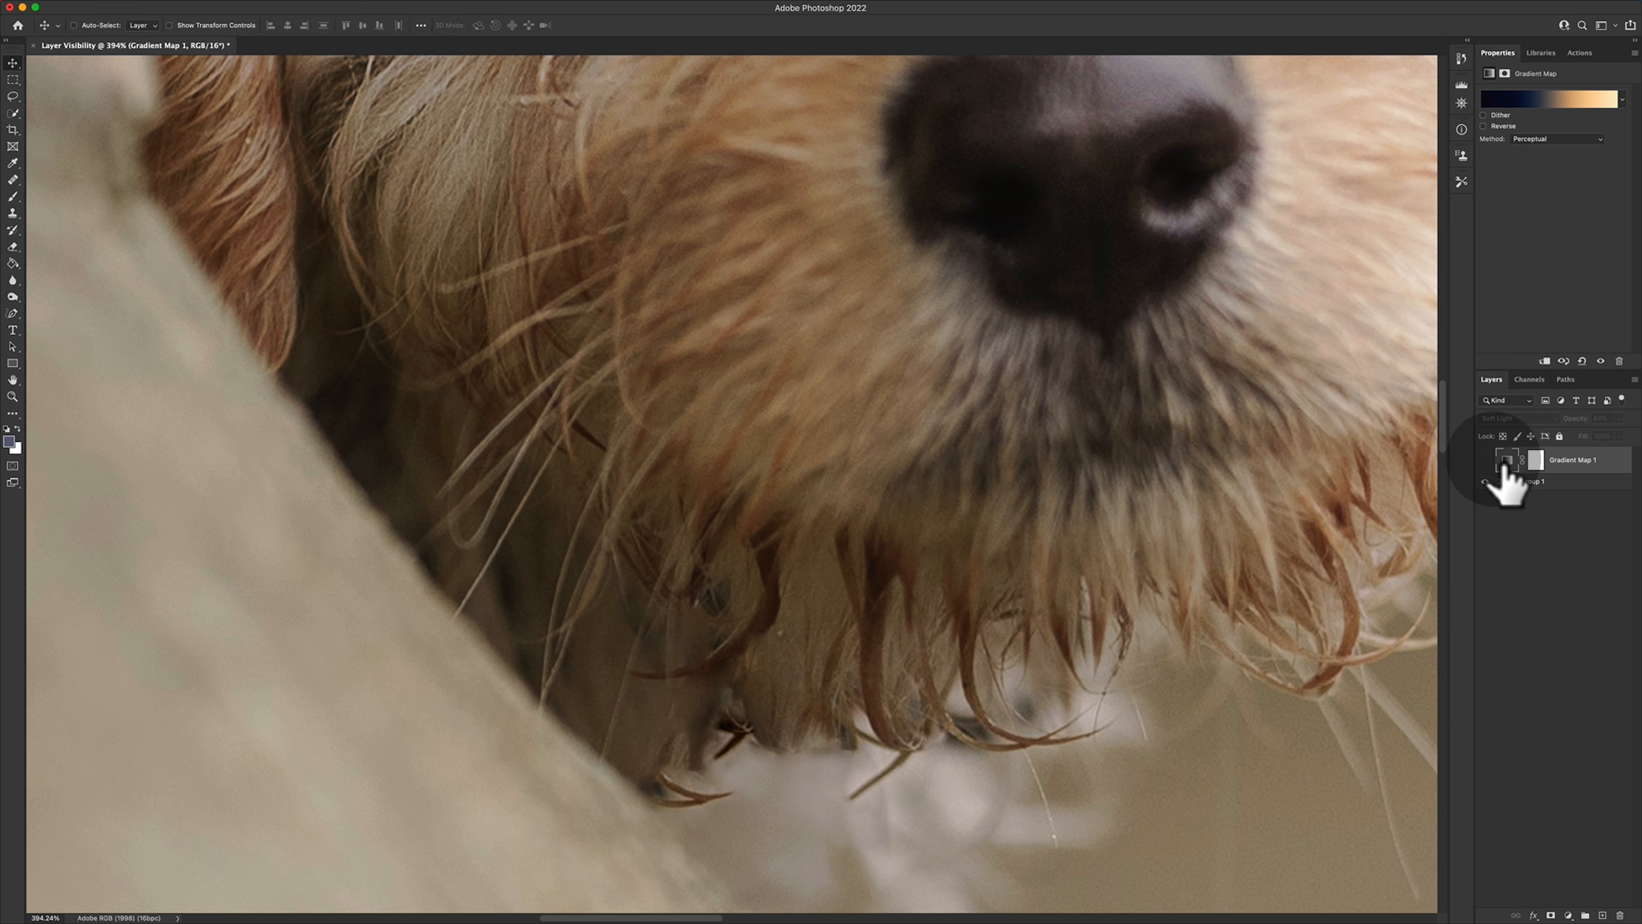
pyautogui.click(1487, 460)
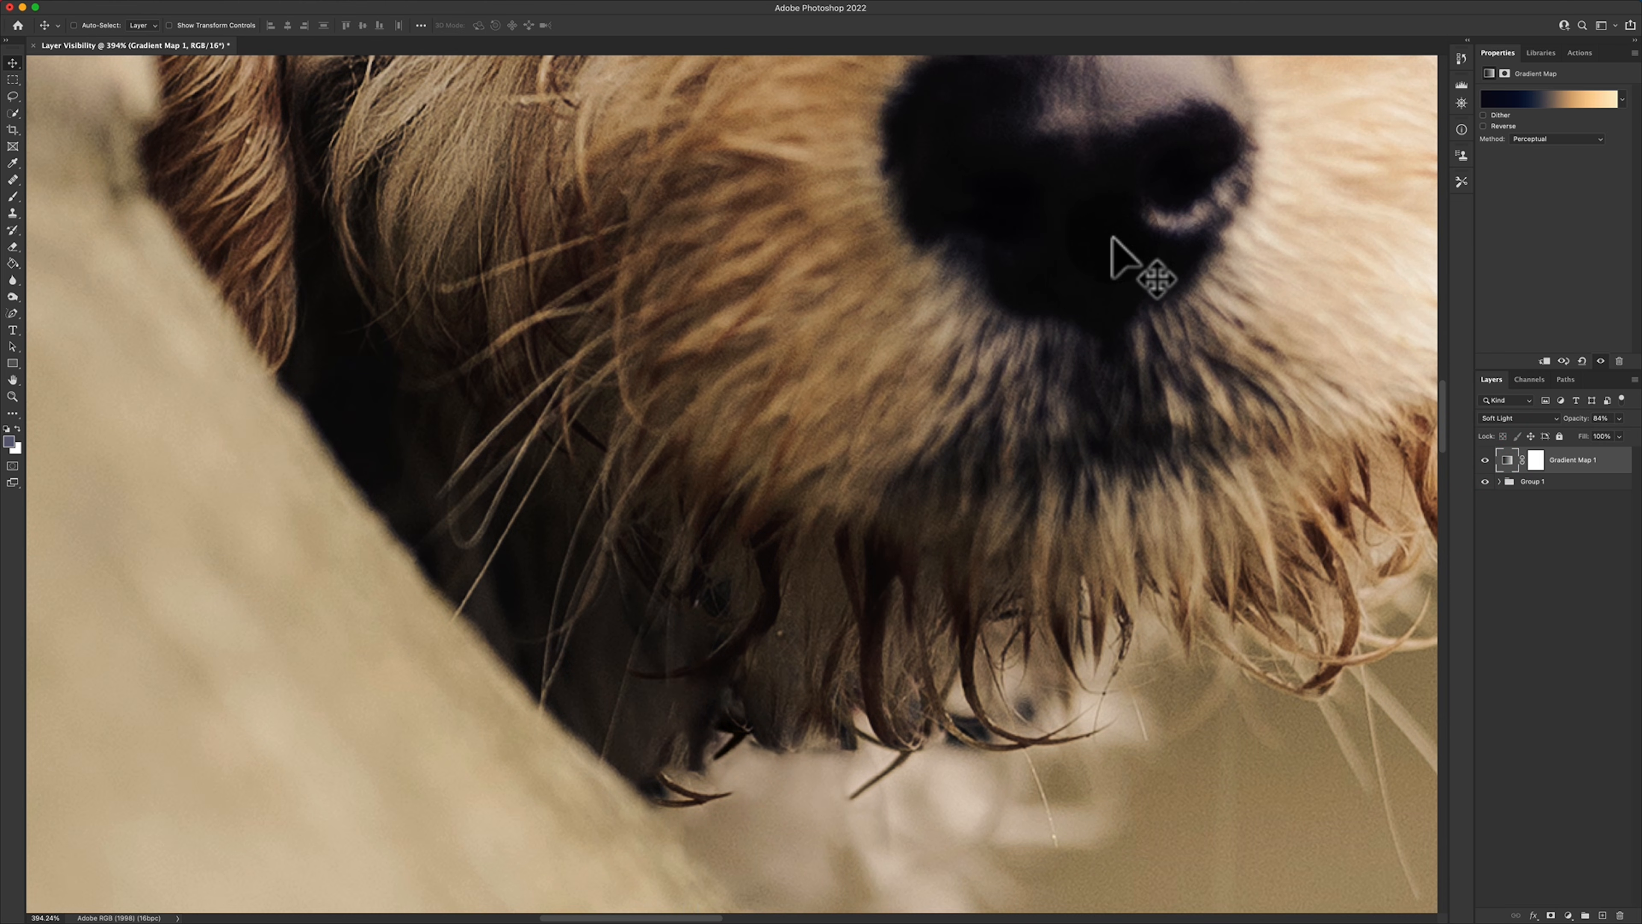
# Paint black at 100% brush opacity on the Gradient Map 1 mask over the puppy's nose, eyes, forehead and ear.
pyautogui.scroll(-5, 836, 511)
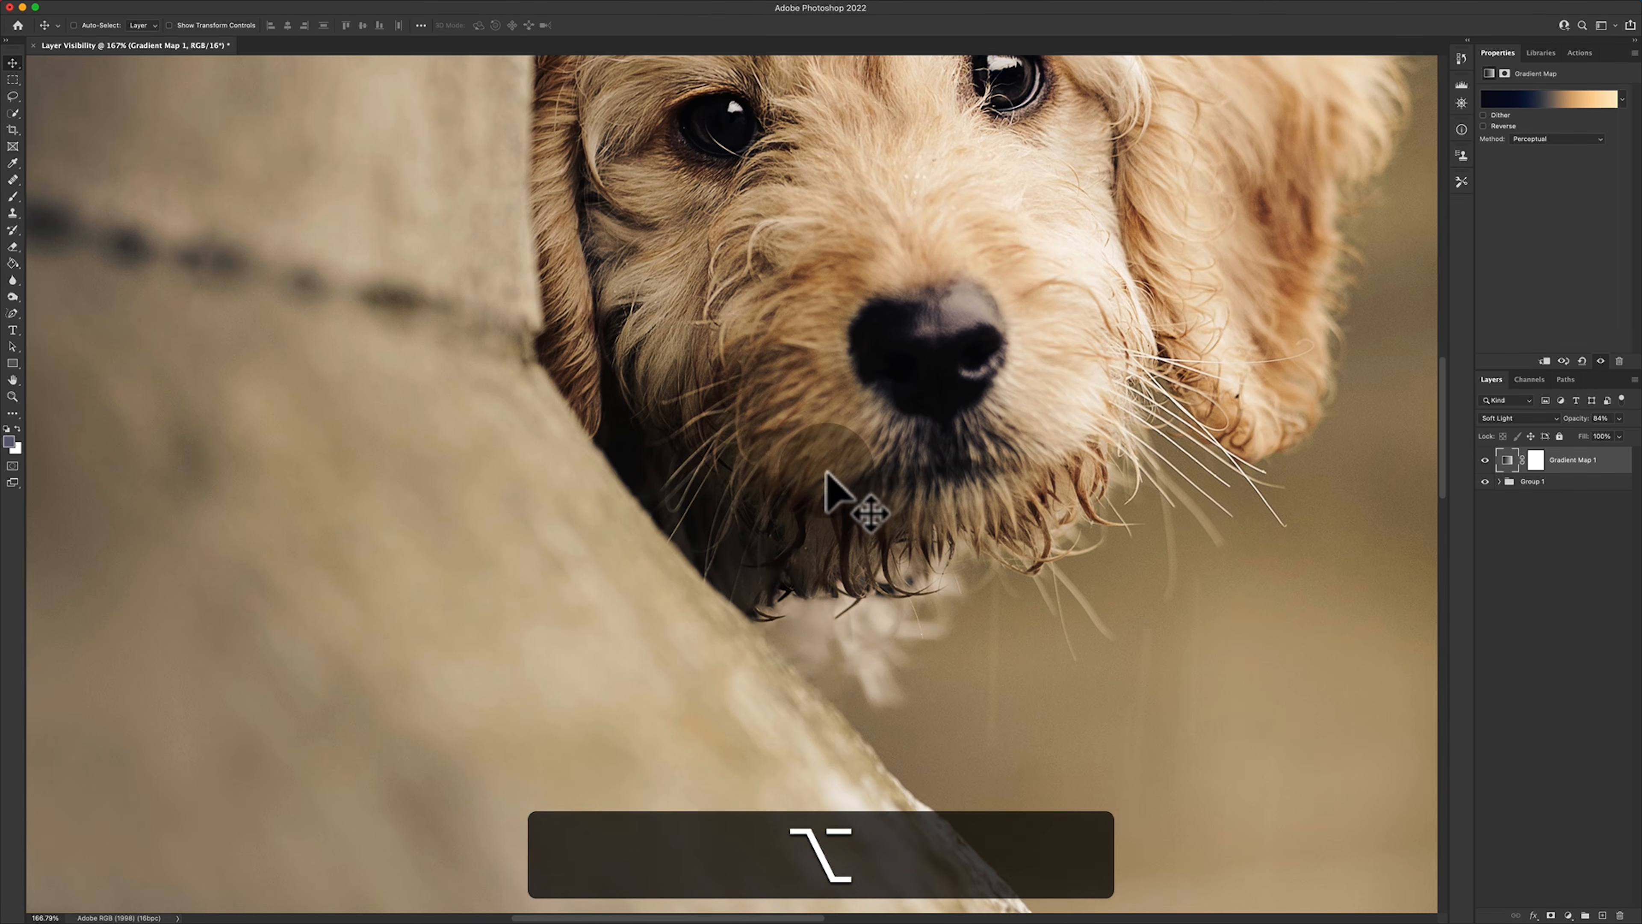
pyautogui.scroll(4, 826, 472)
pyautogui.hscroll(5, 826, 472)
pyautogui.scroll(2, 826, 473)
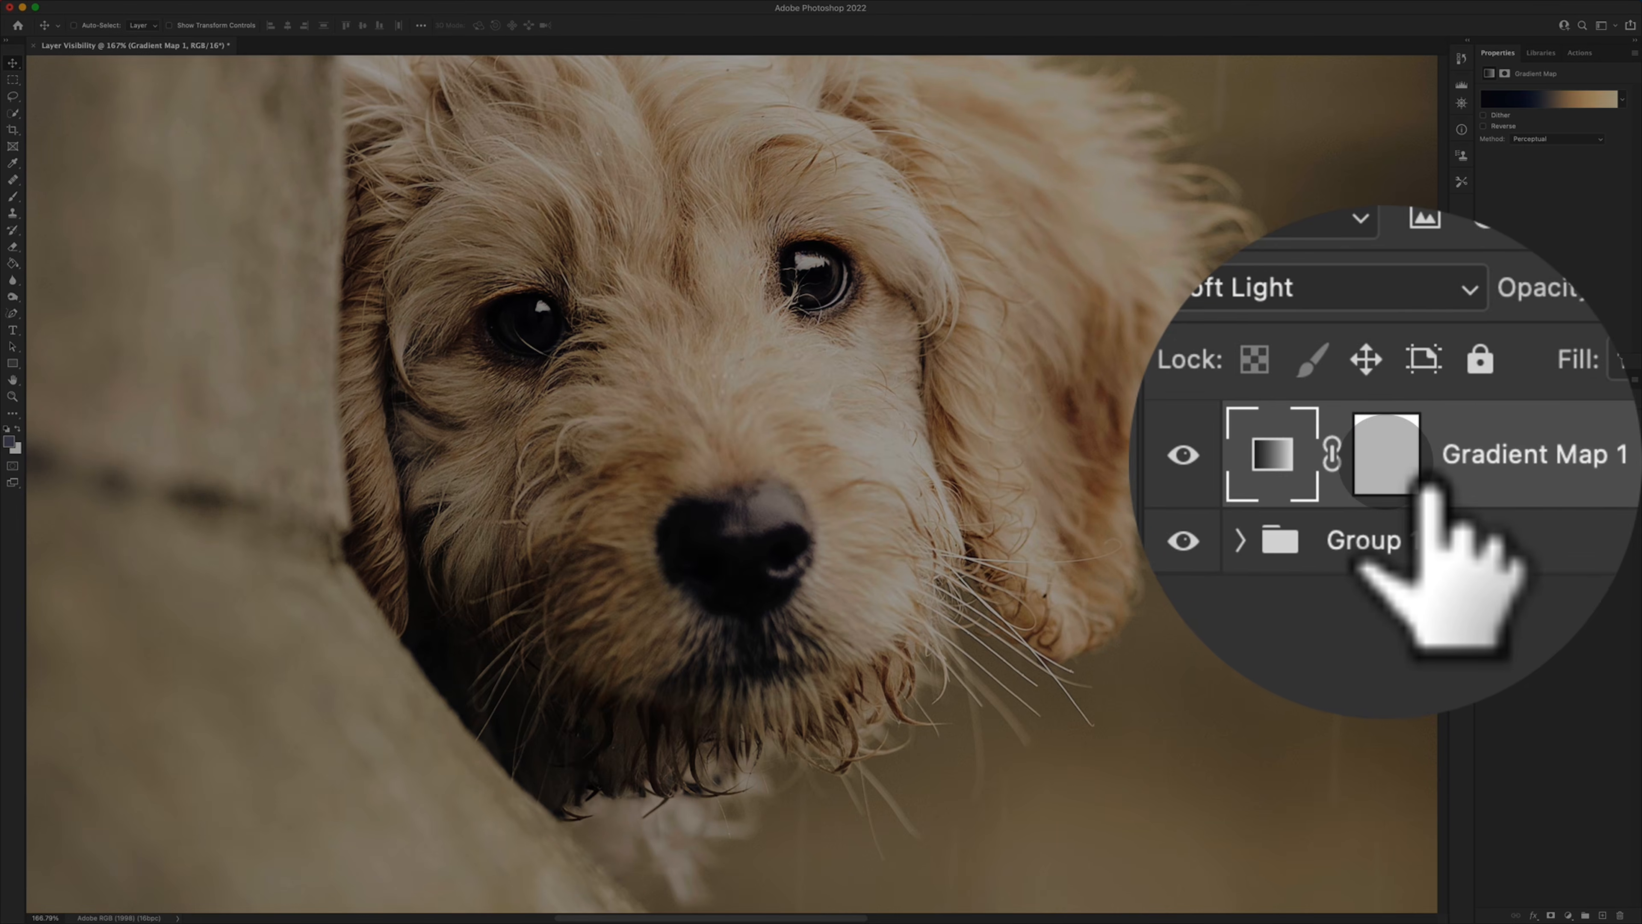
pyautogui.click(1536, 459)
pyautogui.press('b')
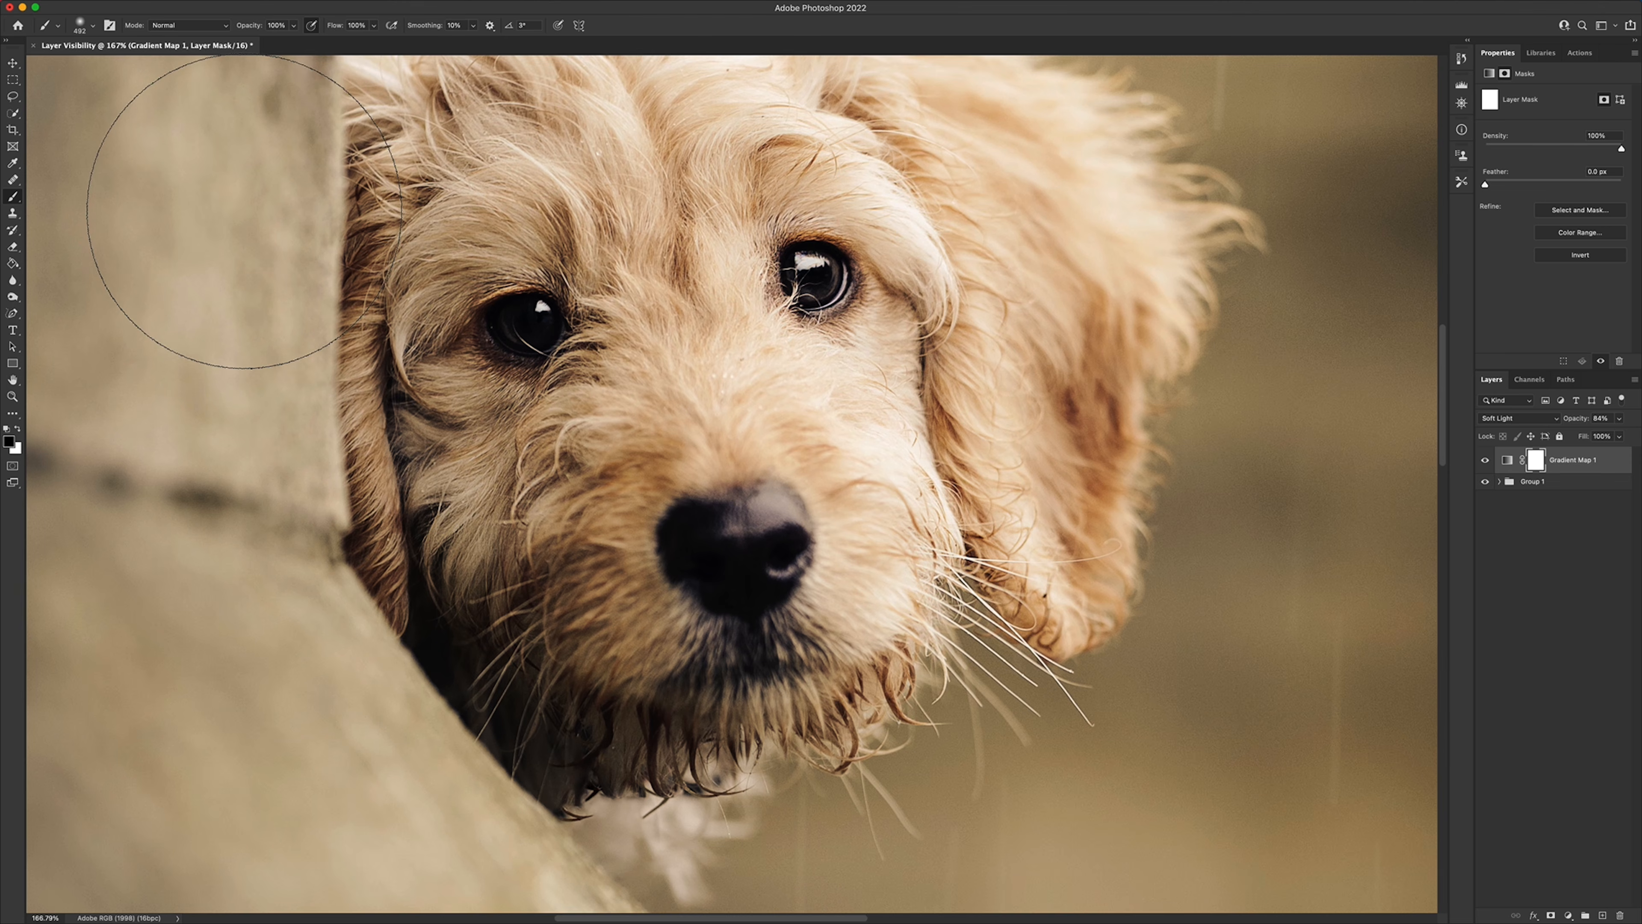
pyautogui.press('0')
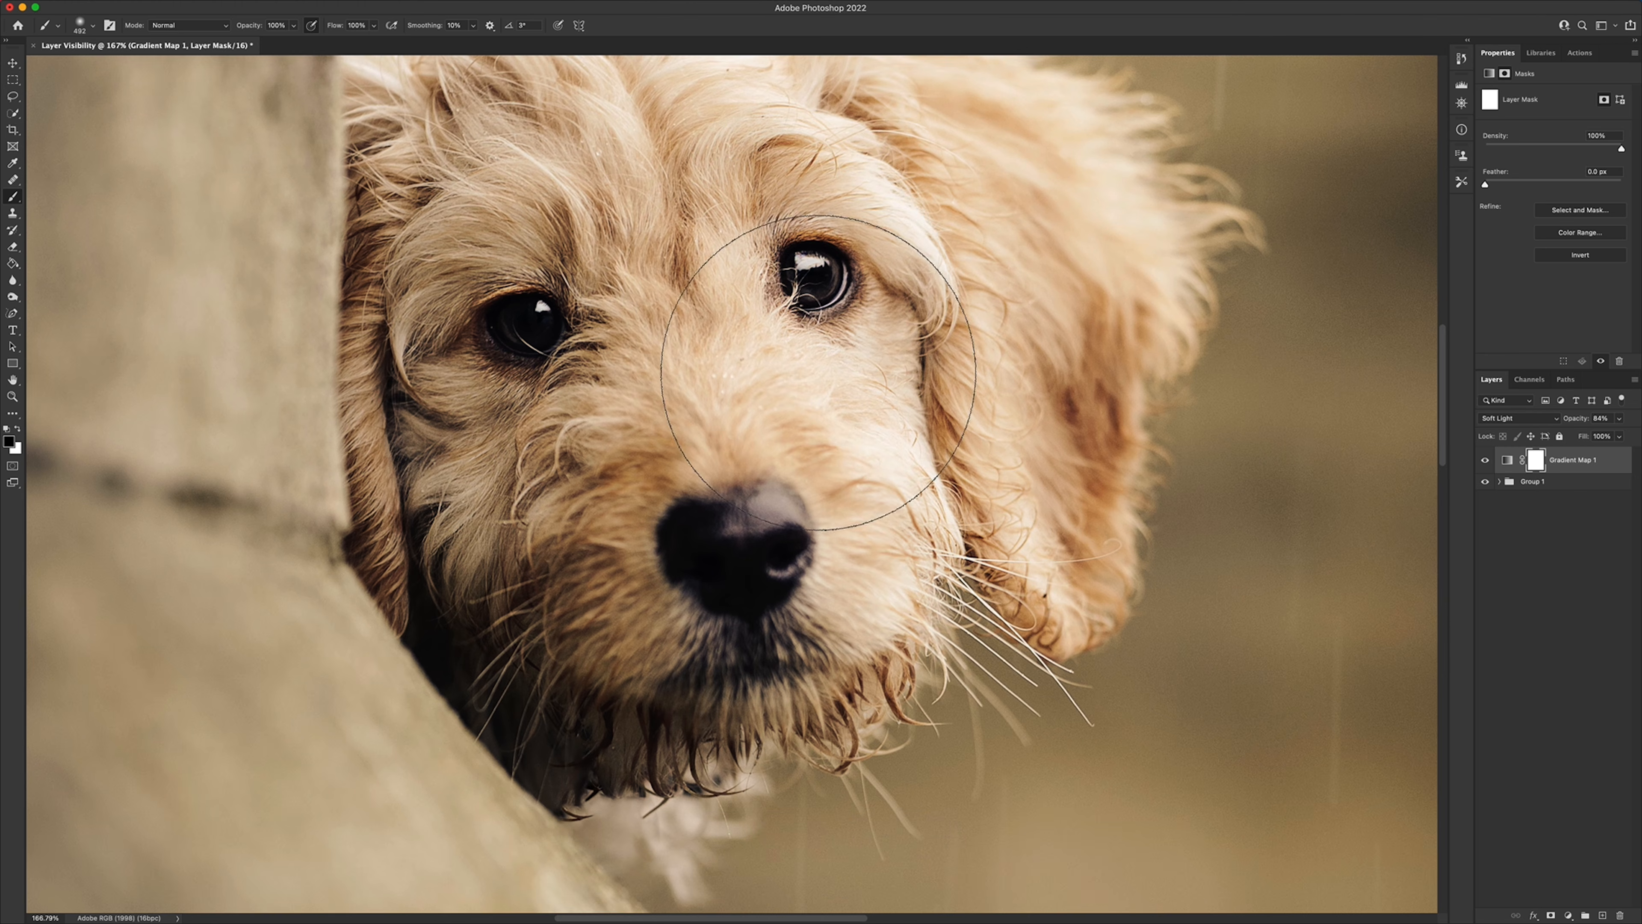
pyautogui.moveTo(770, 468); pyautogui.dragTo(667, 459)
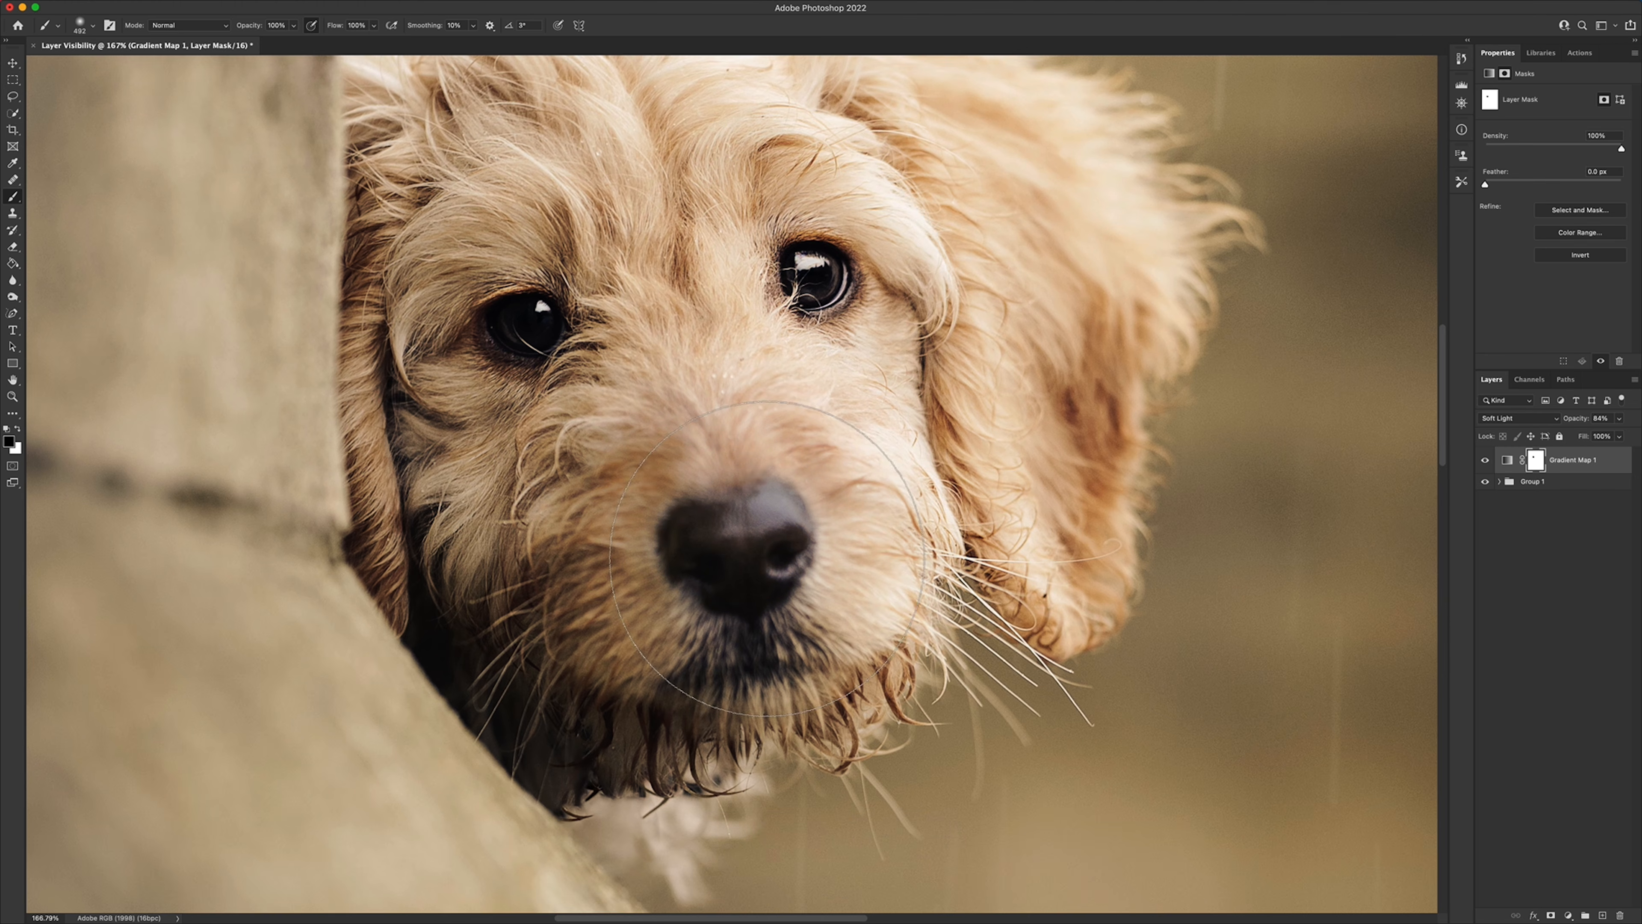
pyautogui.moveTo(841, 514)
pyautogui.mouseDown()
pyautogui.moveTo(1015, 404)
pyautogui.moveTo(971, 220)
pyautogui.moveTo(957, 257)
pyautogui.mouseUp()
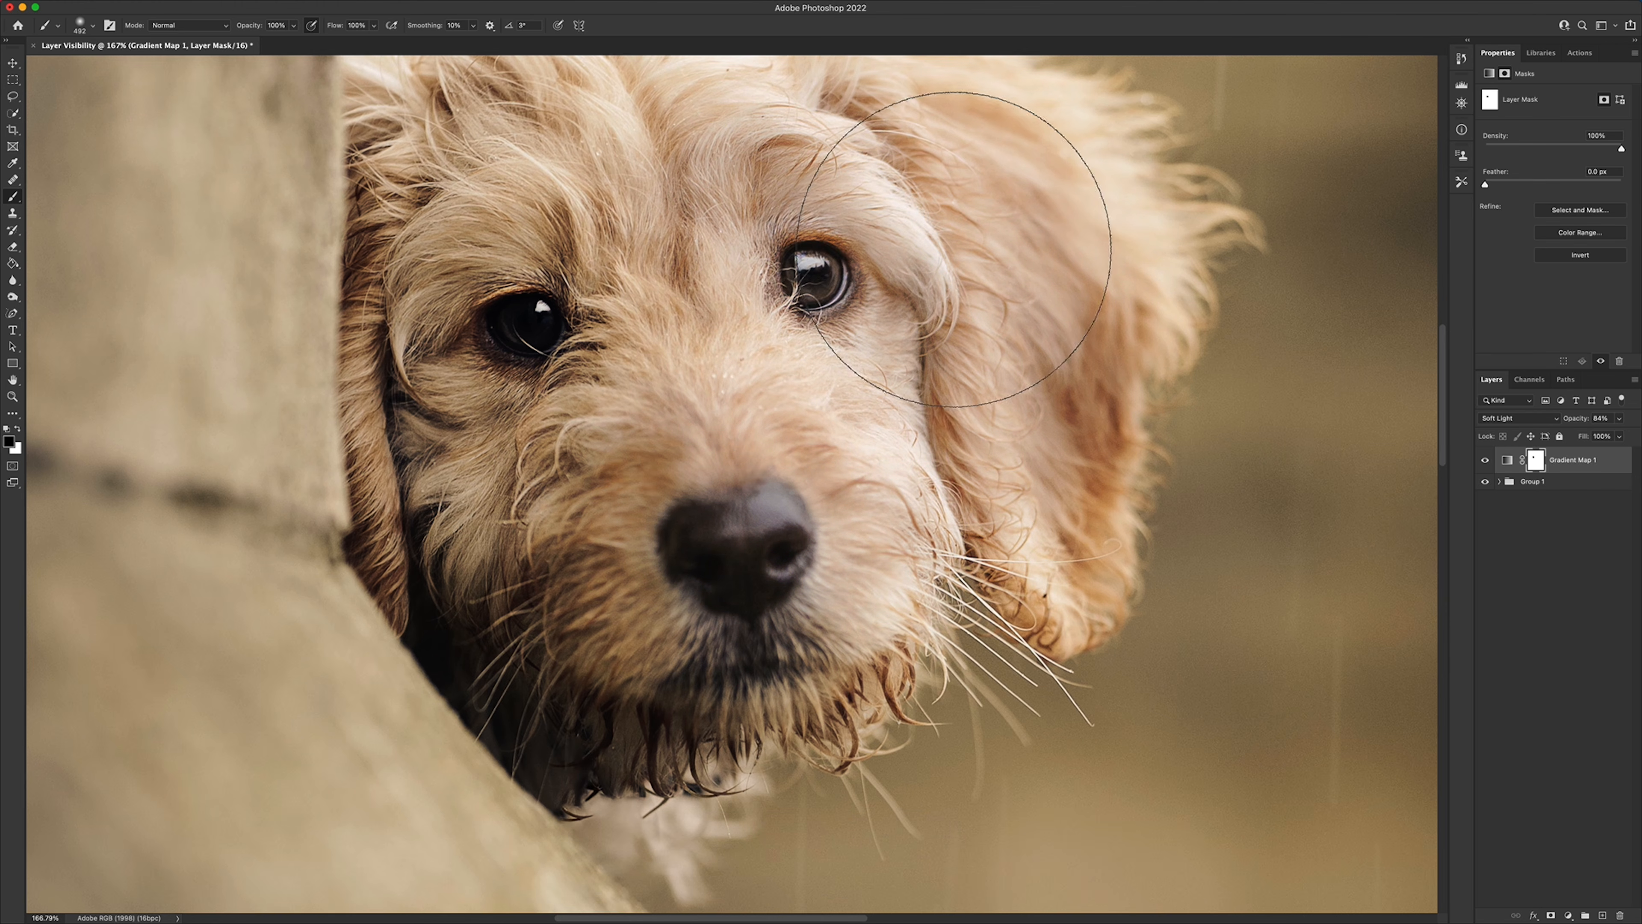
pyautogui.moveTo(688, 168)
pyautogui.mouseDown()
pyautogui.moveTo(517, 168)
pyautogui.moveTo(568, 349)
pyautogui.mouseUp()
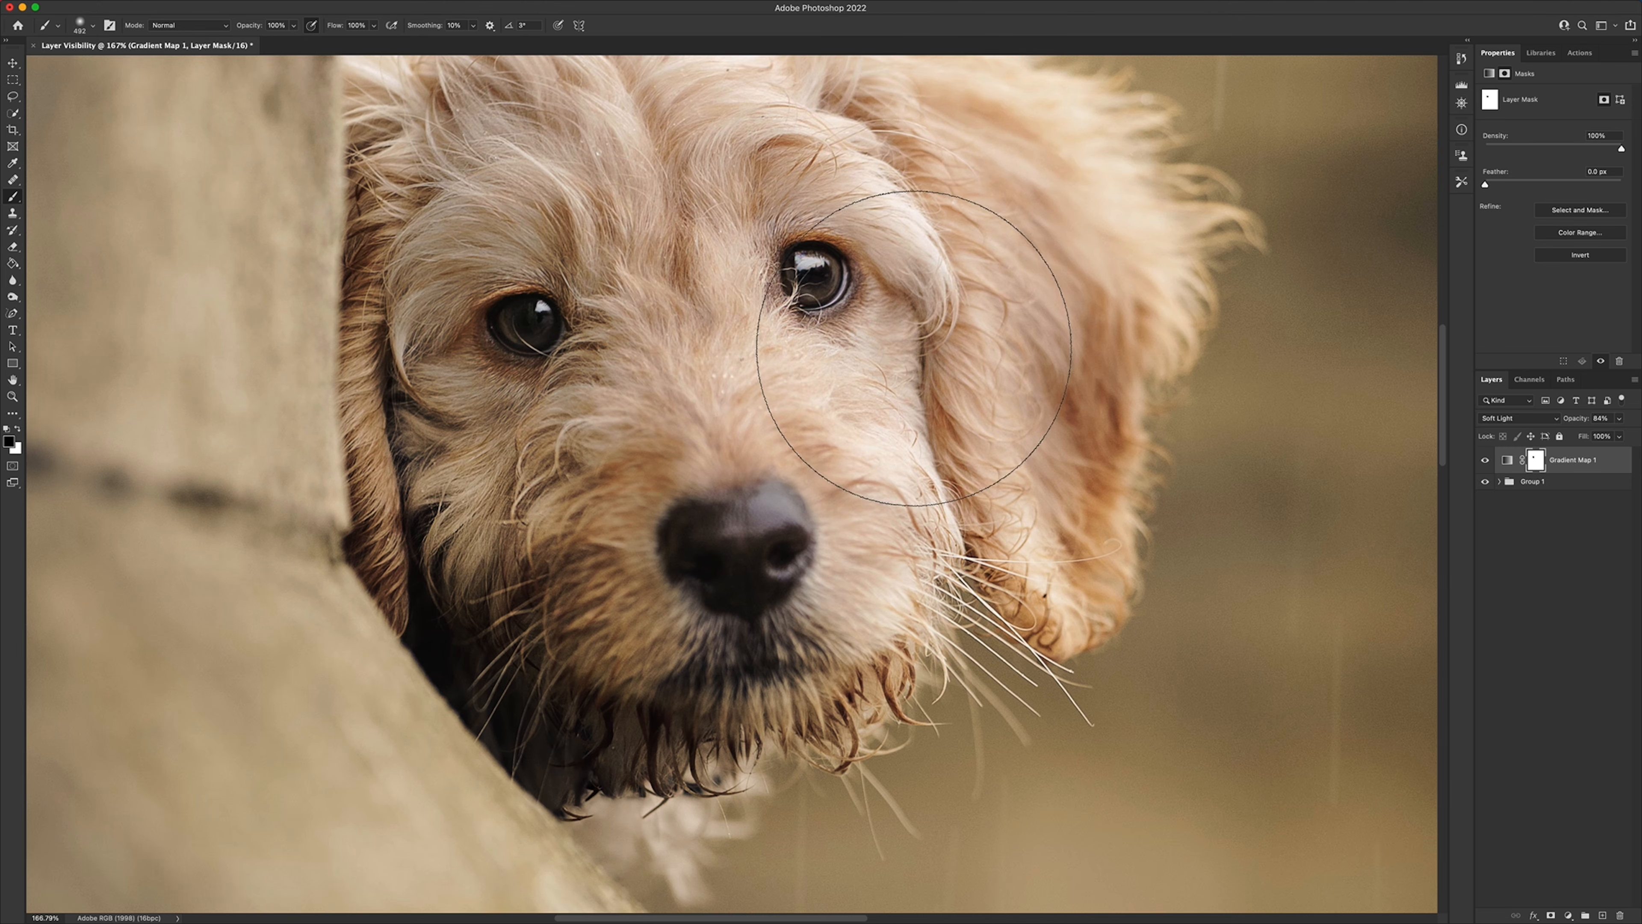
# Shrink the brush to 214 px and toggle the Gradient Map 1 layer's visibility to compare the masked face.
pyautogui.press('alt')
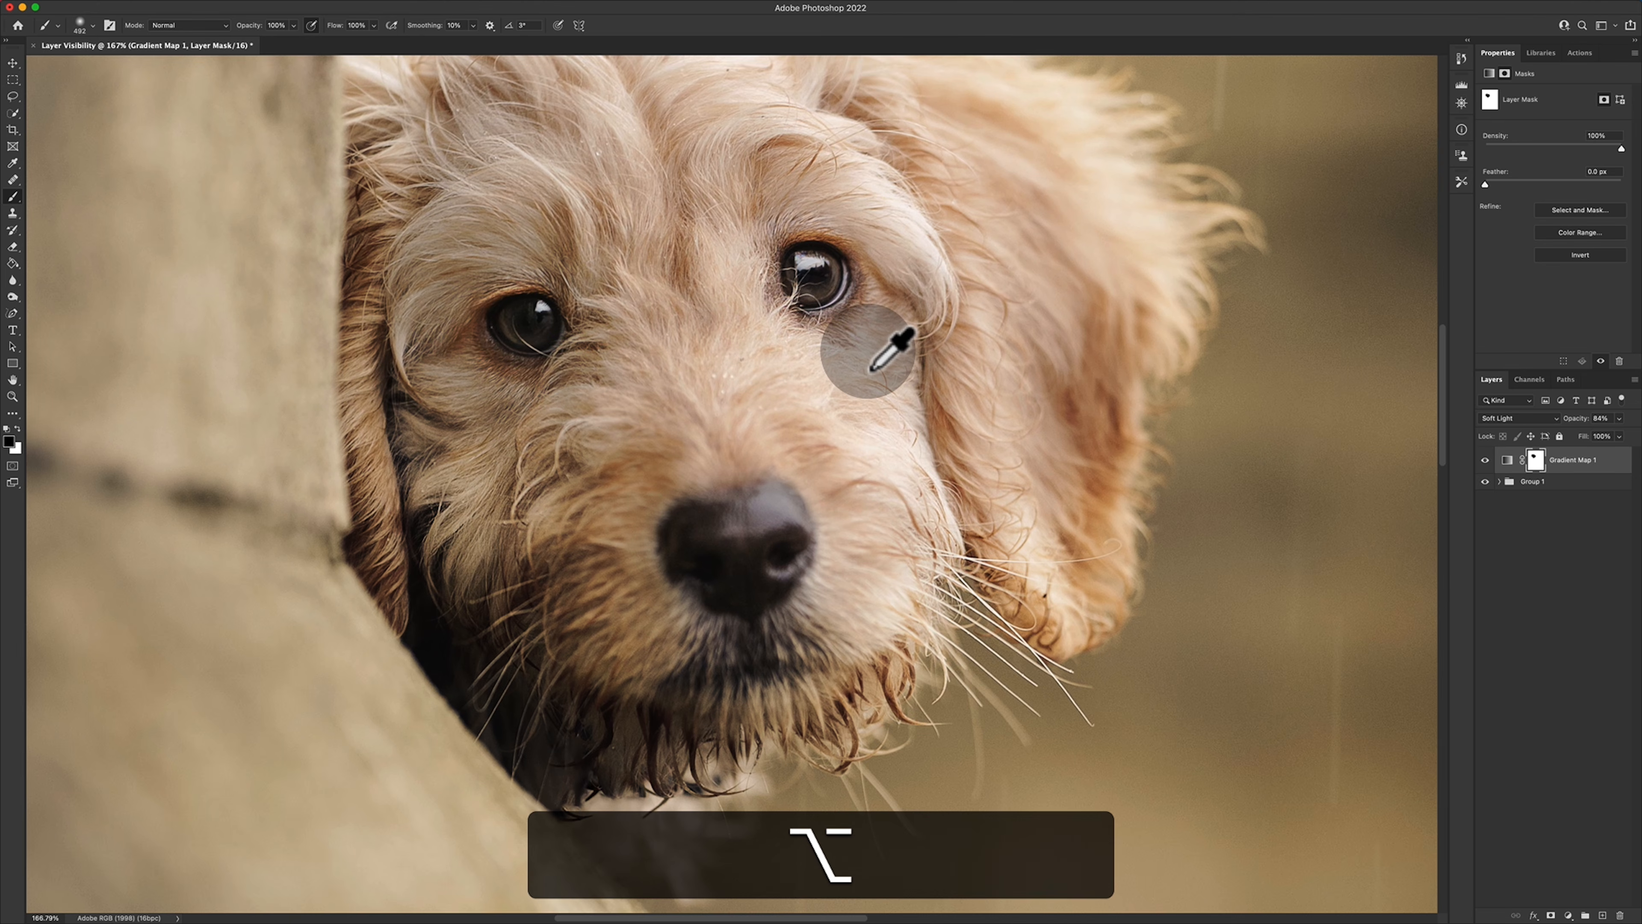
pyautogui.scroll(-3, 870, 368)
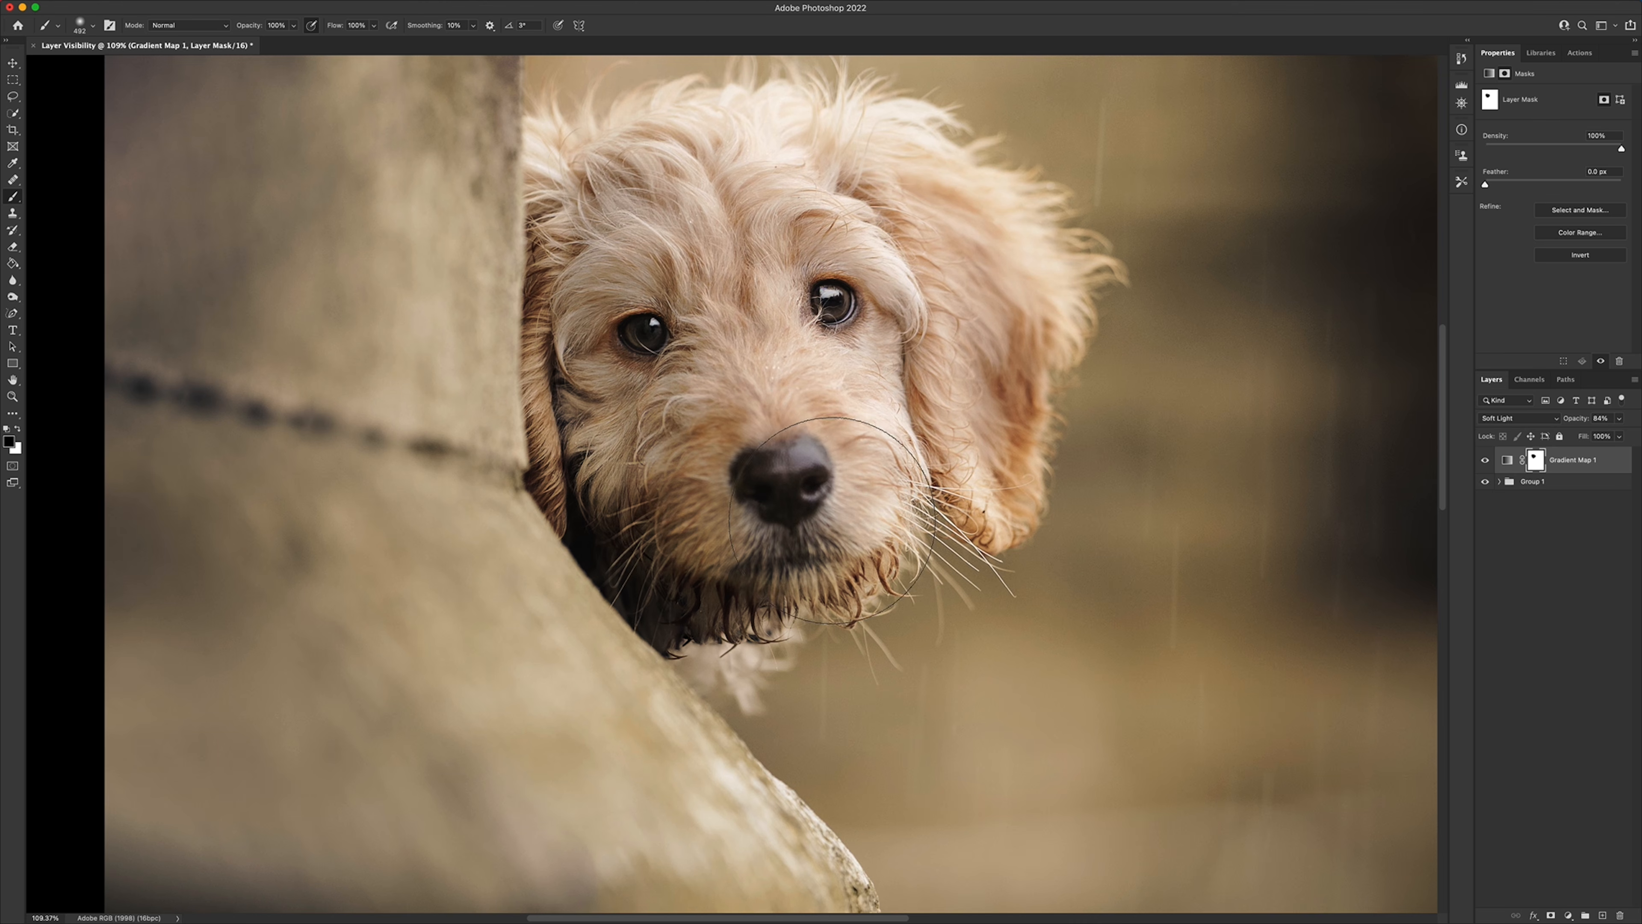
pyautogui.hotkey('ctrl', 'alt')
pyautogui.moveTo(1016, 456)
pyautogui.mouseDown()
pyautogui.moveTo(963, 459)
pyautogui.moveTo(981, 490)
pyautogui.mouseUp()
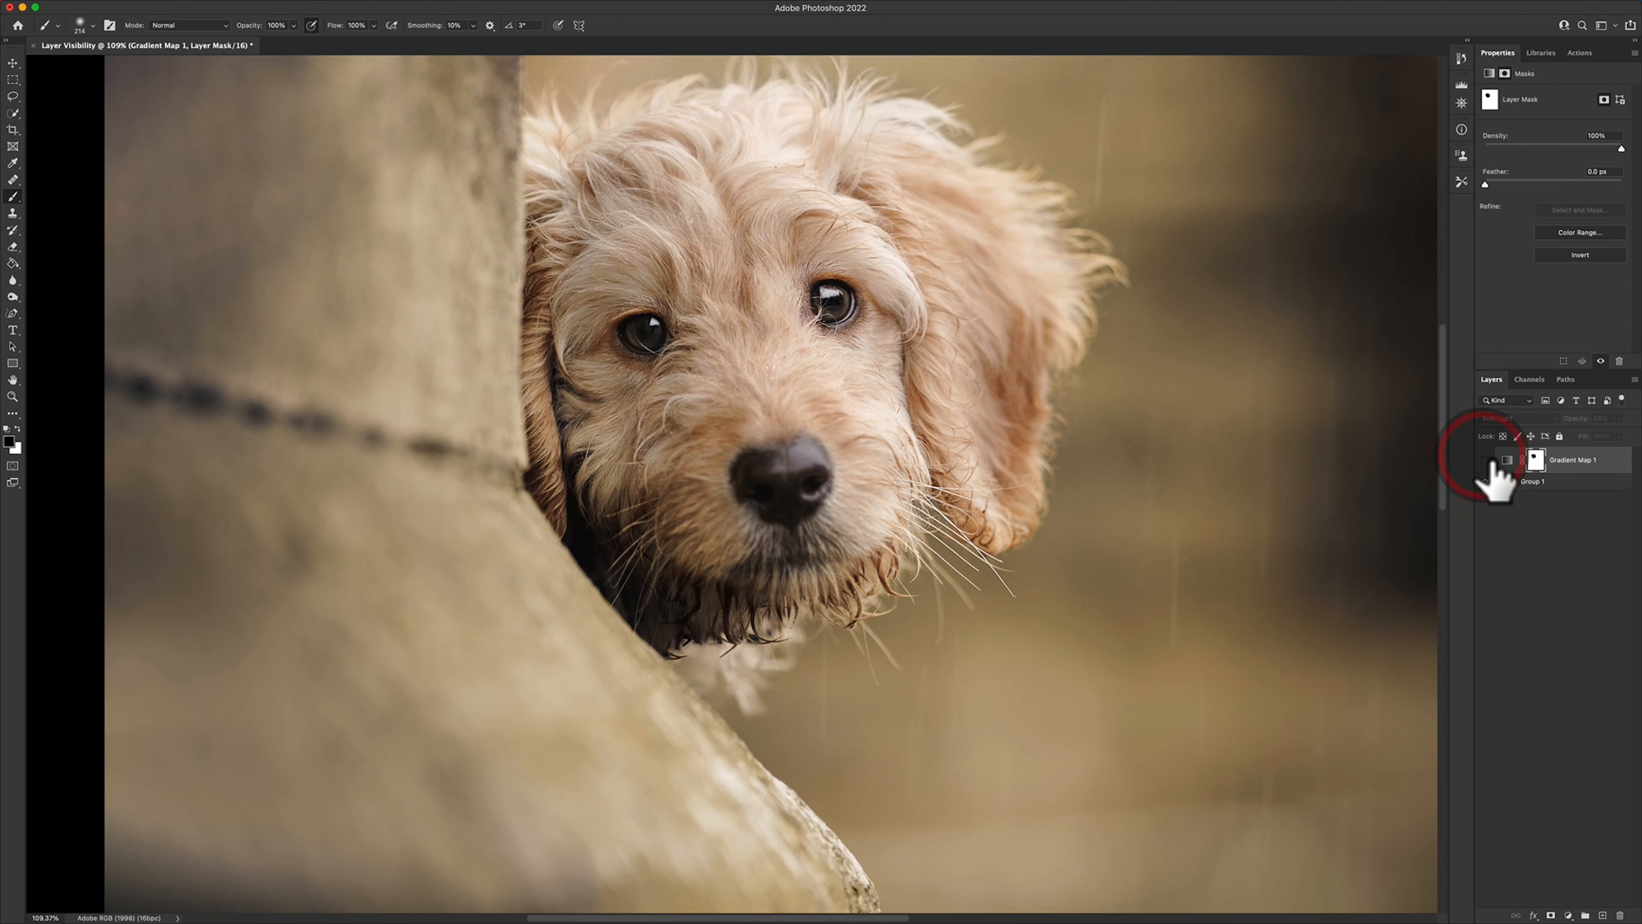
pyautogui.click(1485, 460)
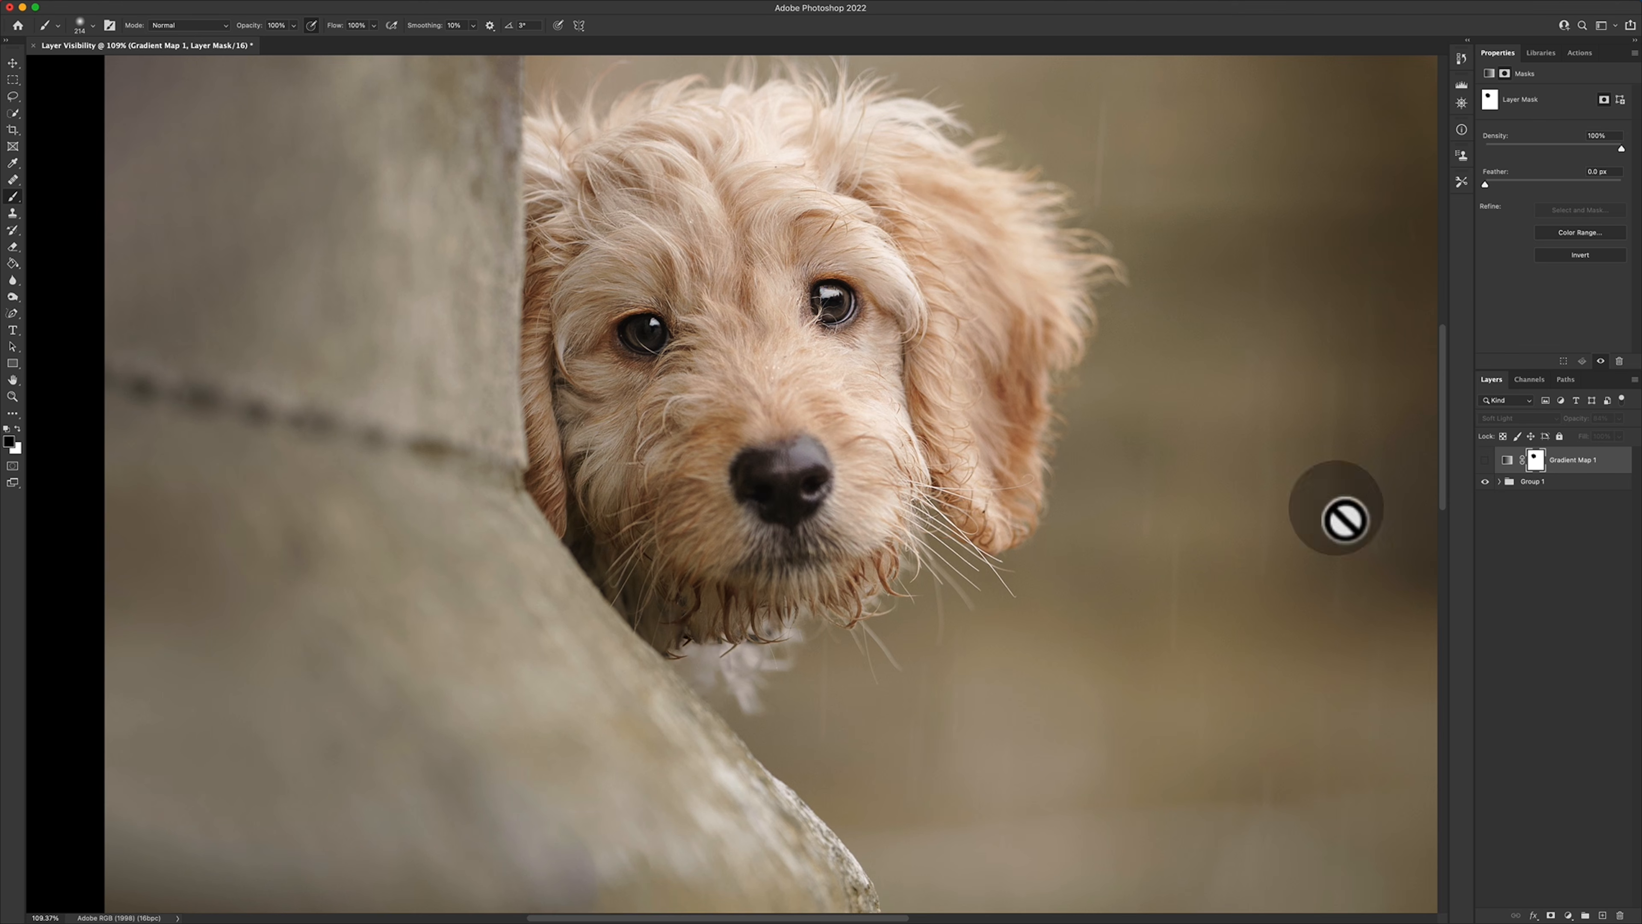
pyautogui.click(1486, 460)
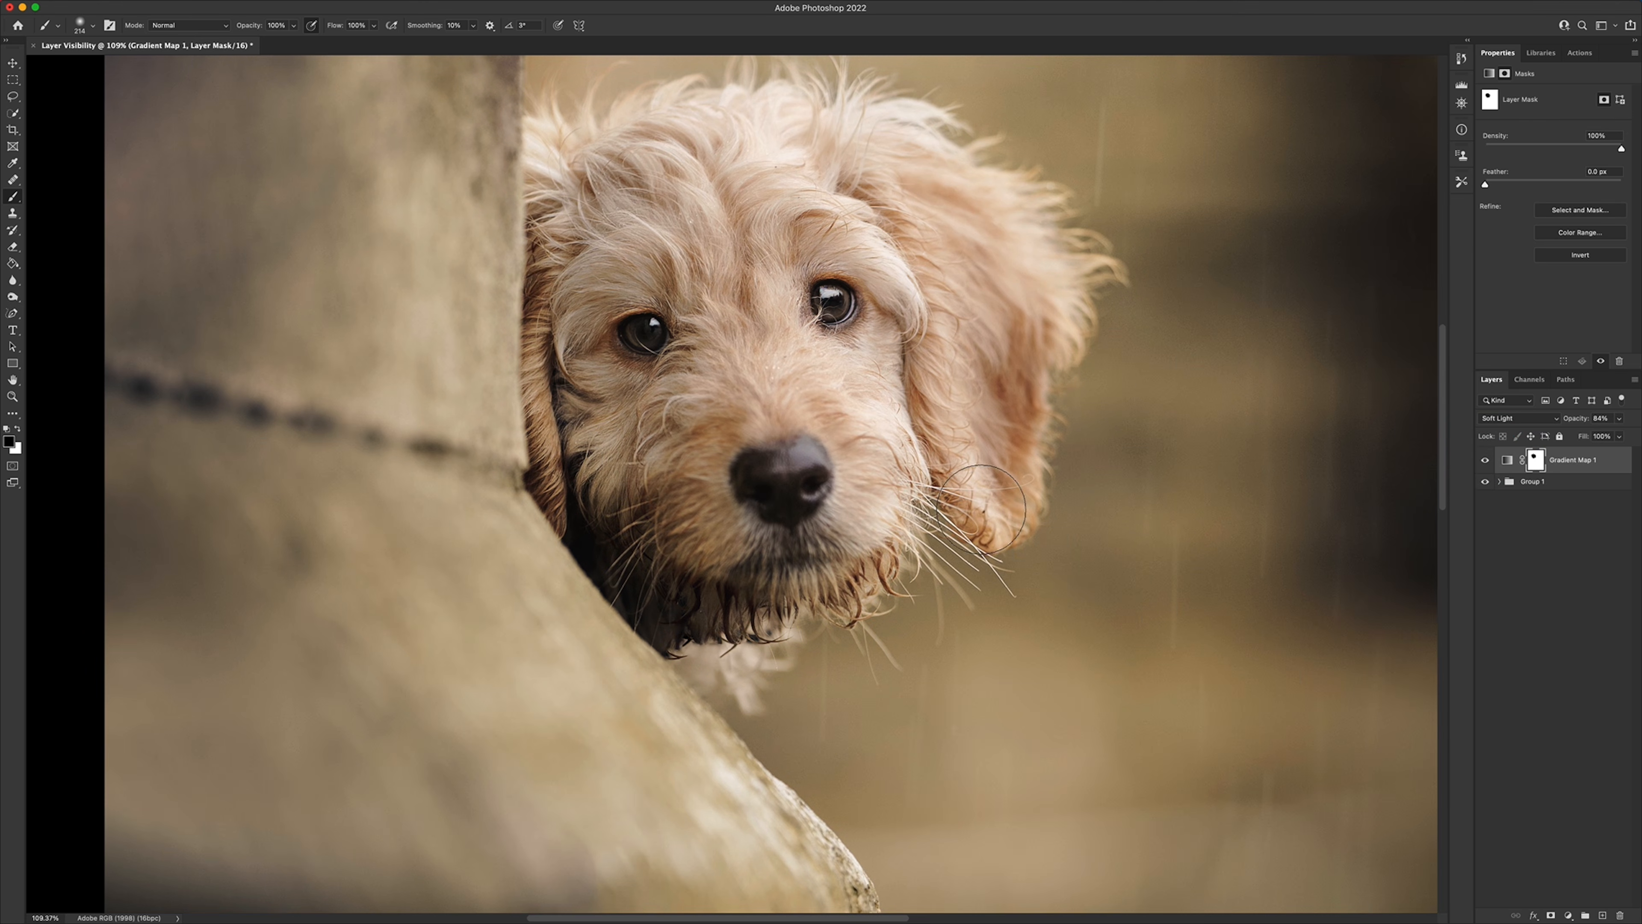
# Switch the mask brush colour to white and toggle the Gradient Map 1 layer's visibility to check the whole image.
pyautogui.press('x')
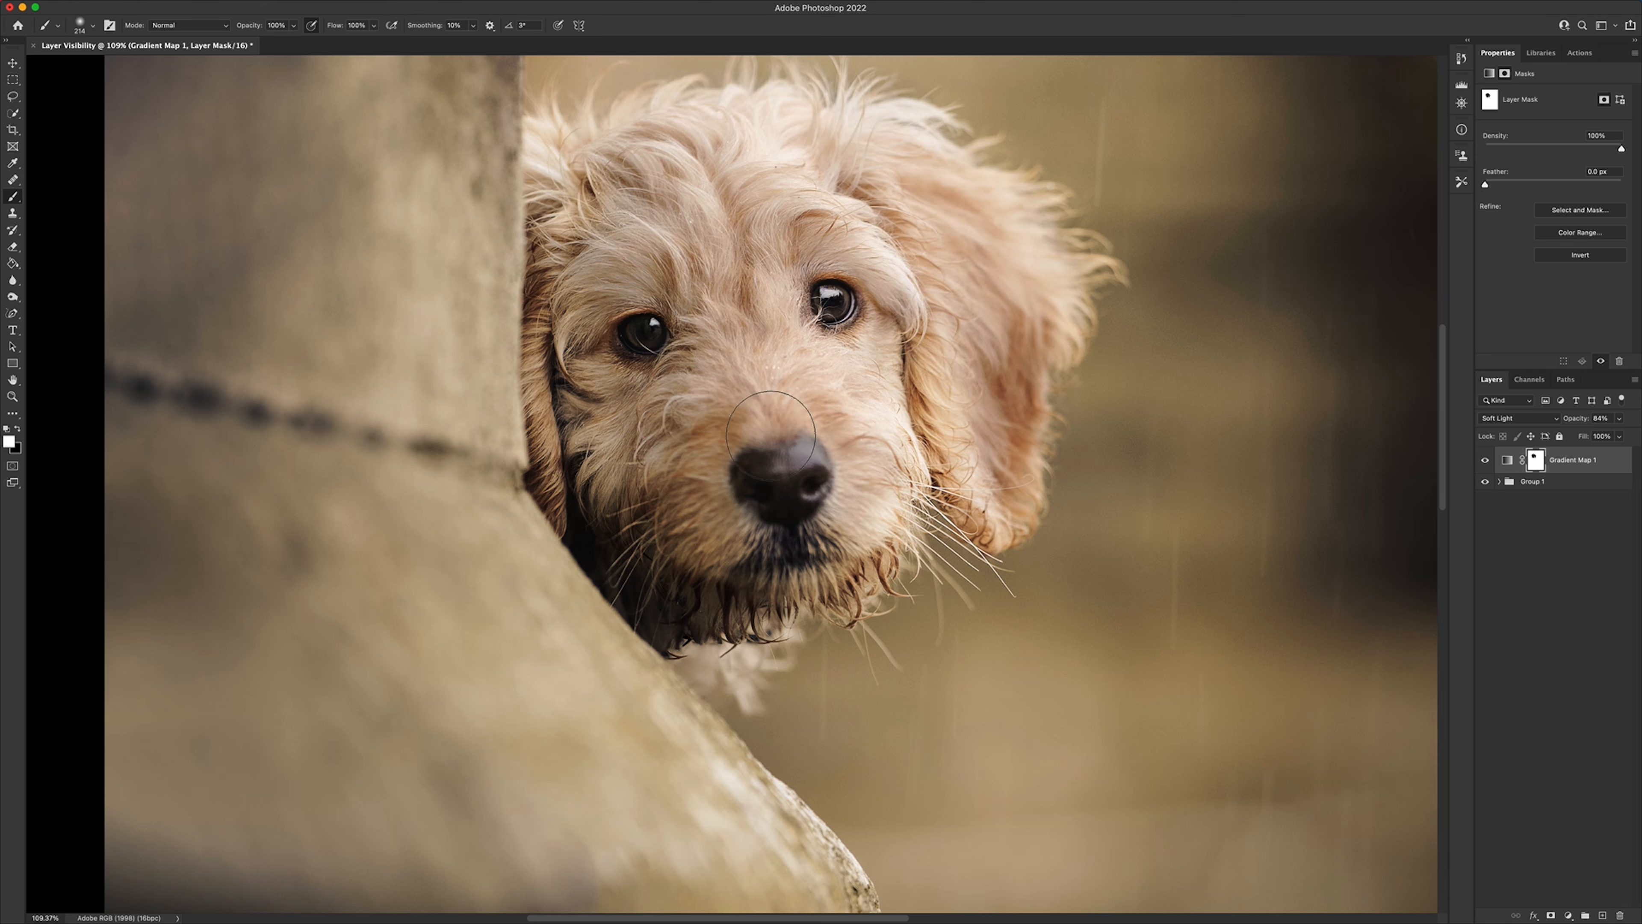
pyautogui.scroll(-5, 766, 420)
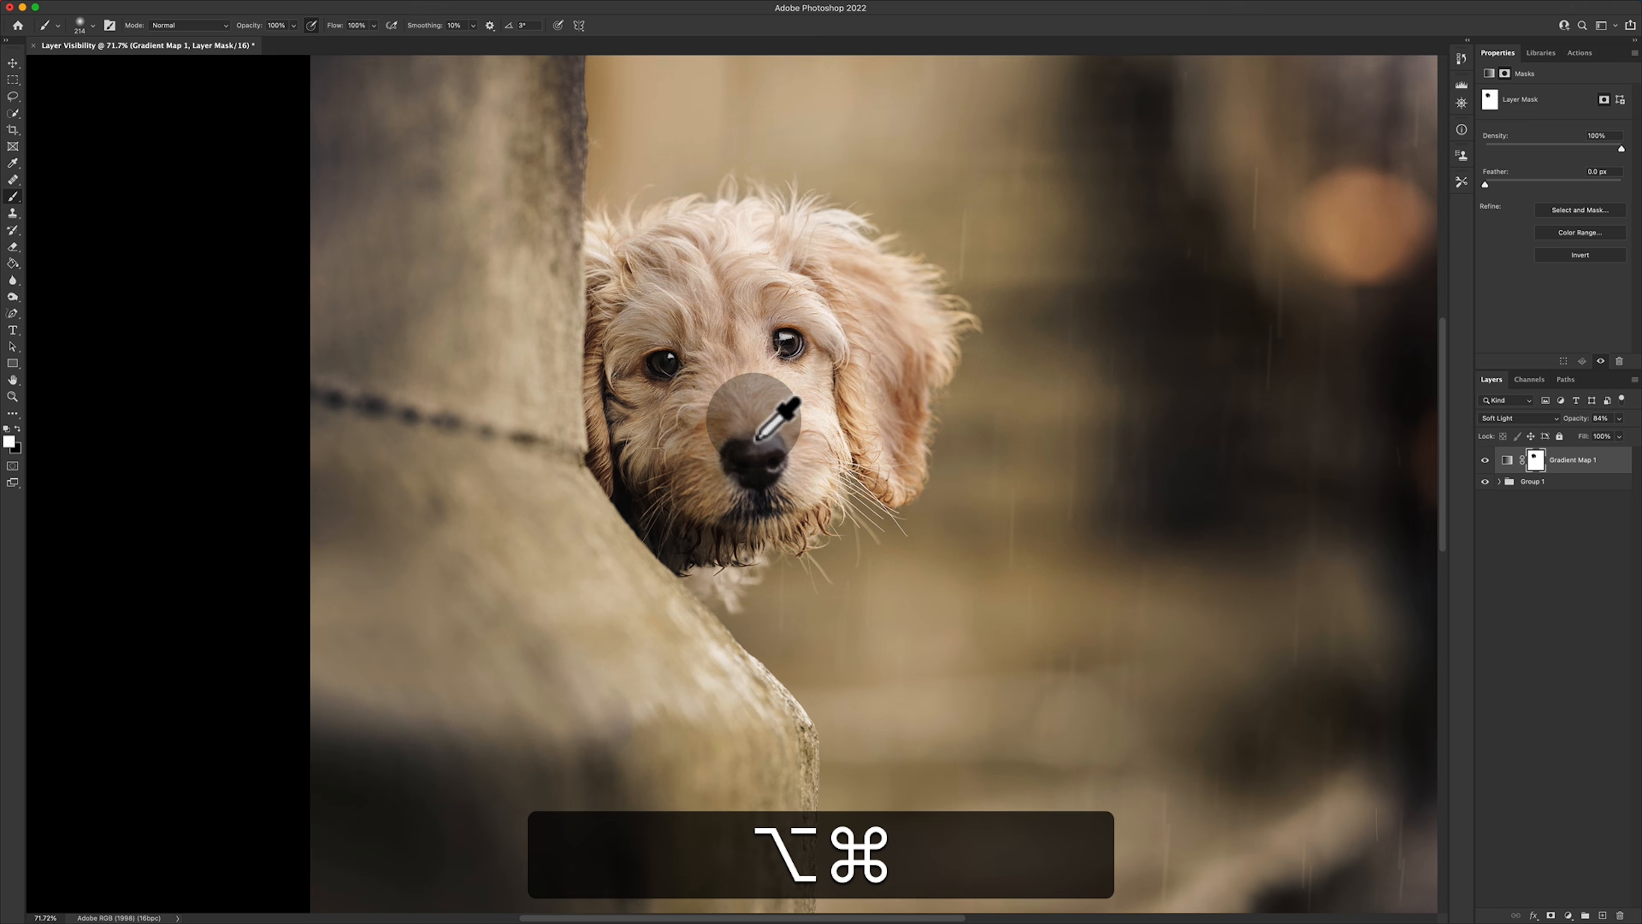
pyautogui.scroll(-8, 753, 420)
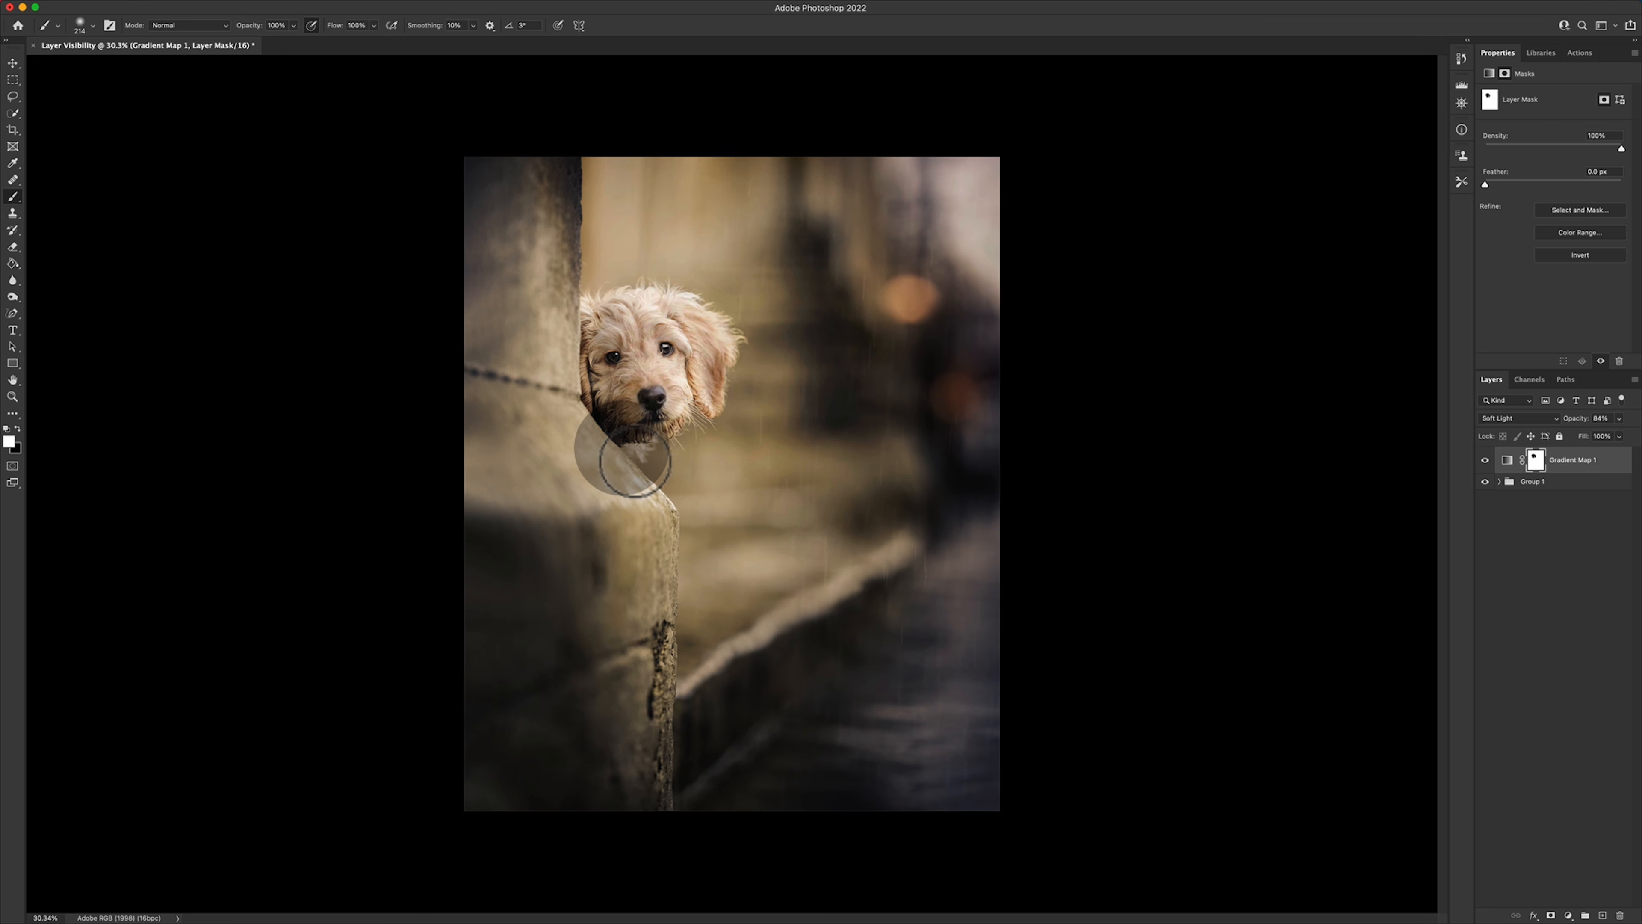
pyautogui.click(1485, 459)
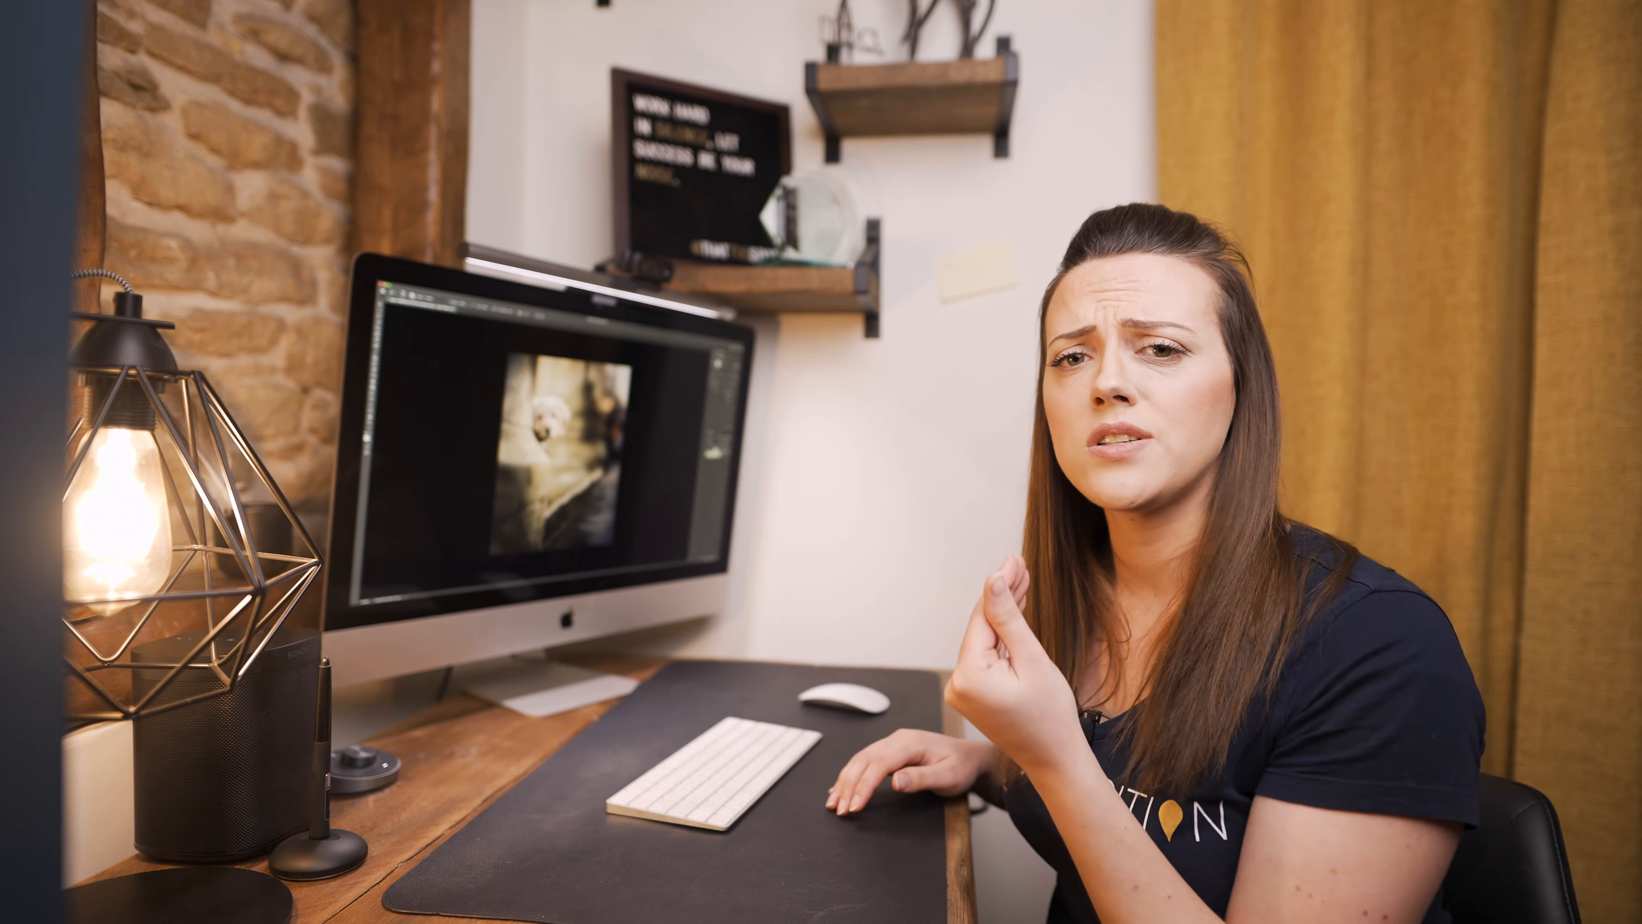